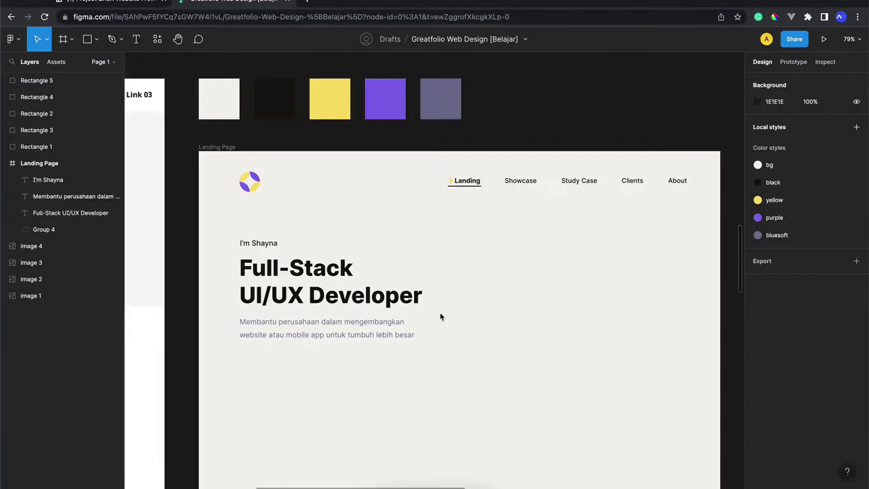
Step: Pan around the hero section and briefly inspect the paragraph under the heading
scroll(441, 317, "down", 3)
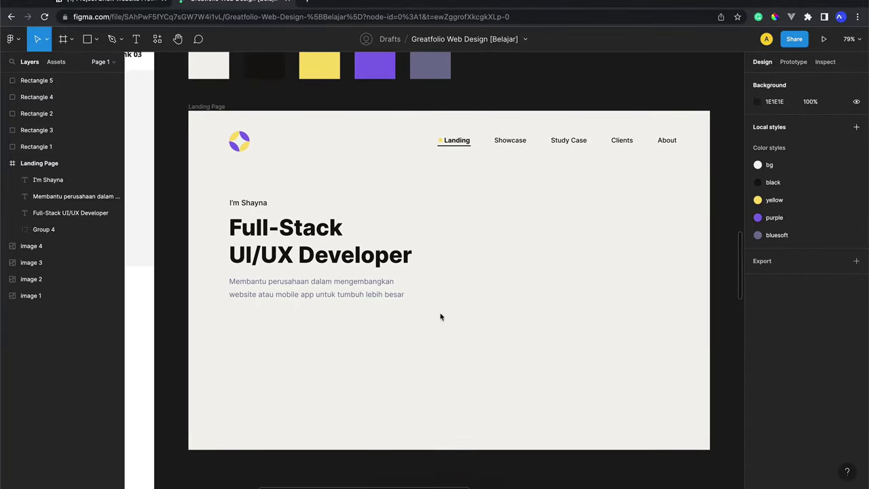
scroll(441, 318, "down", 1)
scroll(408, 311, "down", 2)
scroll(336, 294, "up", 5)
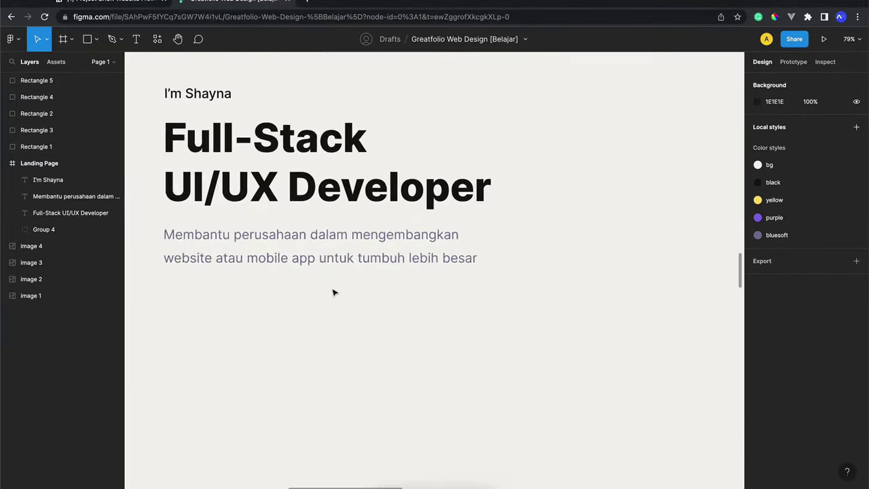
scroll(333, 292, "up", 1)
scroll(309, 292, "up", 1)
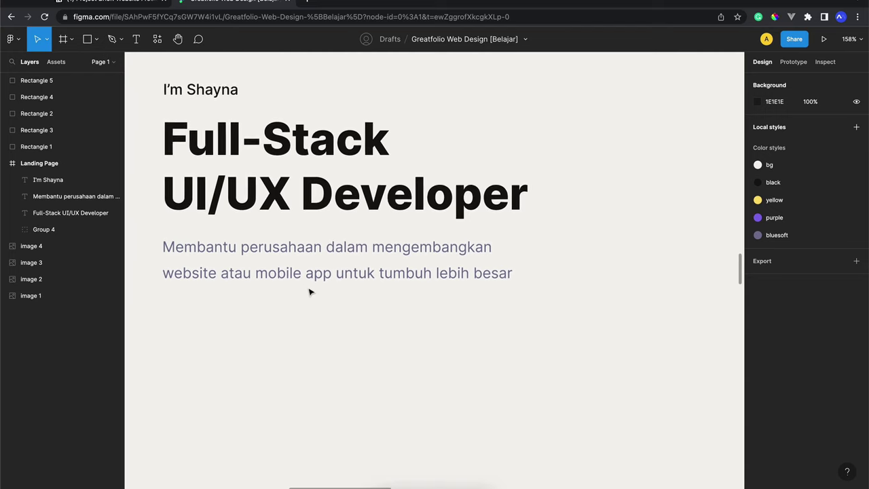
scroll(309, 292, "up", 2)
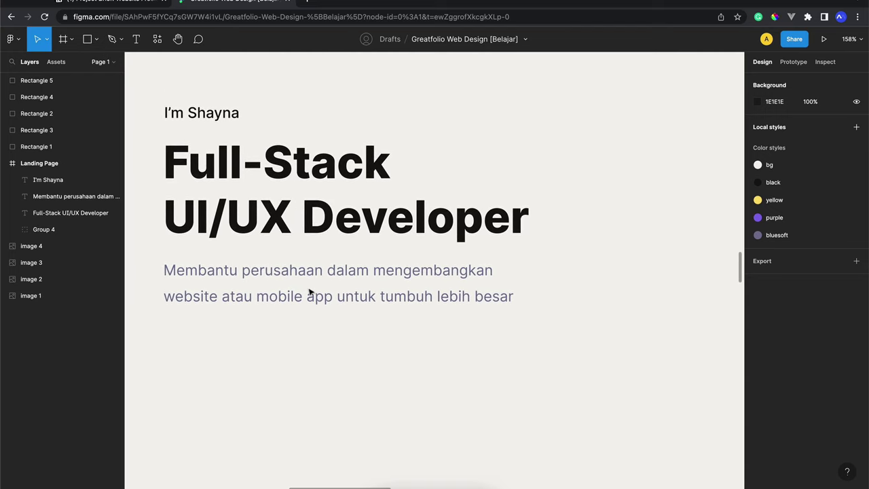
scroll(252, 217, "up", 2)
scroll(325, 189, "up", 2)
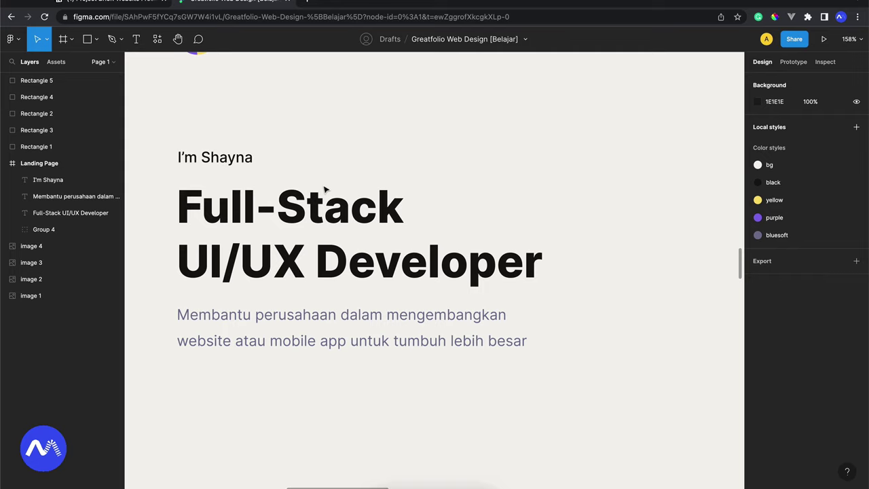
scroll(325, 189, "down", 2)
scroll(325, 189, "left", 4)
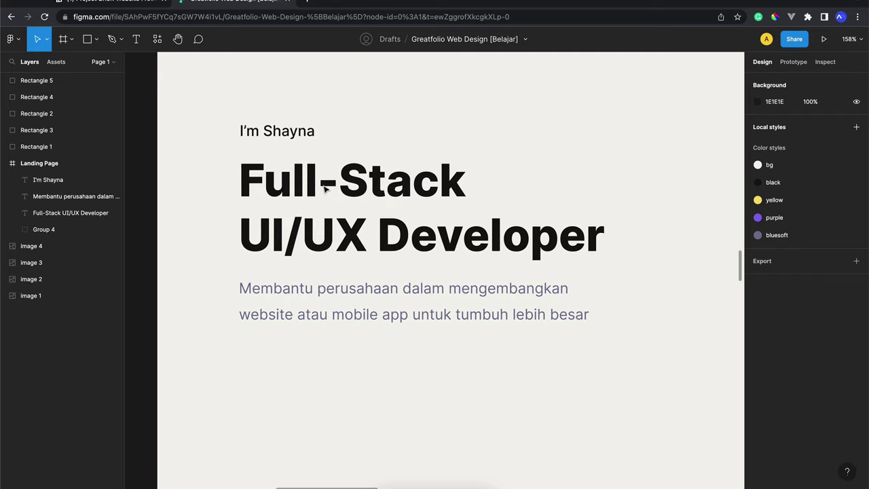
scroll(325, 191, "right", 3)
scroll(325, 190, "down", 3)
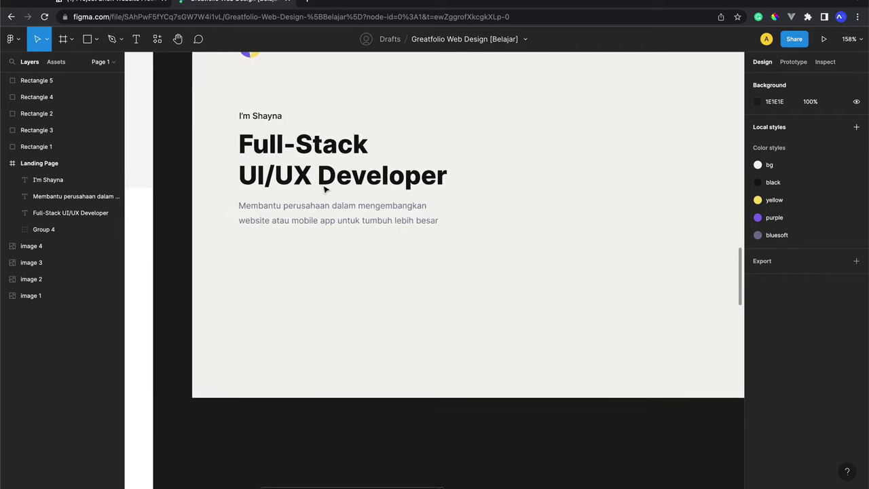
scroll(325, 189, "down", 3)
scroll(325, 189, "left", 5)
scroll(324, 190, "left", 2)
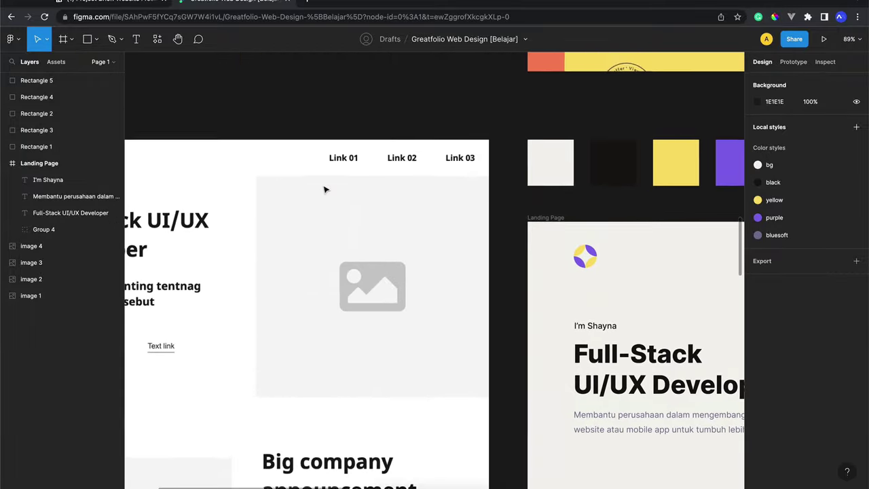
scroll(325, 189, "left", 3)
scroll(325, 190, "down", 2)
scroll(213, 219, "up", 5, "ctrl")
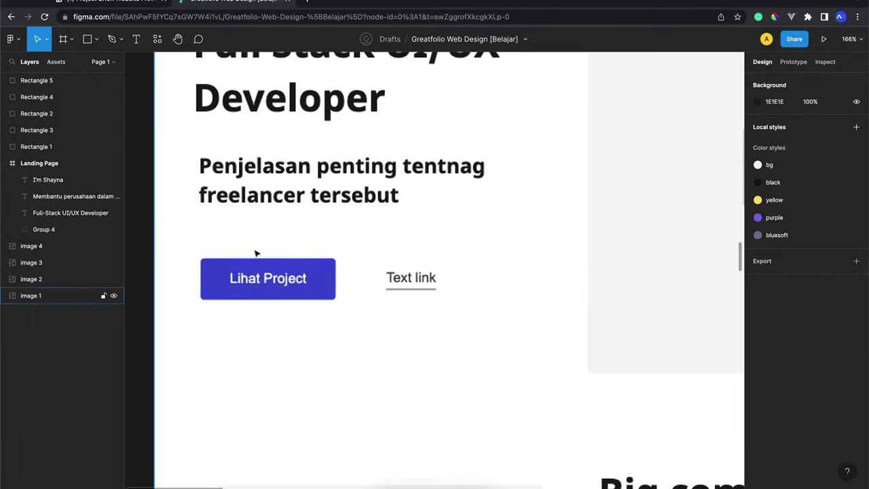
scroll(294, 270, "down", 5, "ctrl")
scroll(293, 271, "right", 5)
scroll(293, 270, "up", 2, "ctrl")
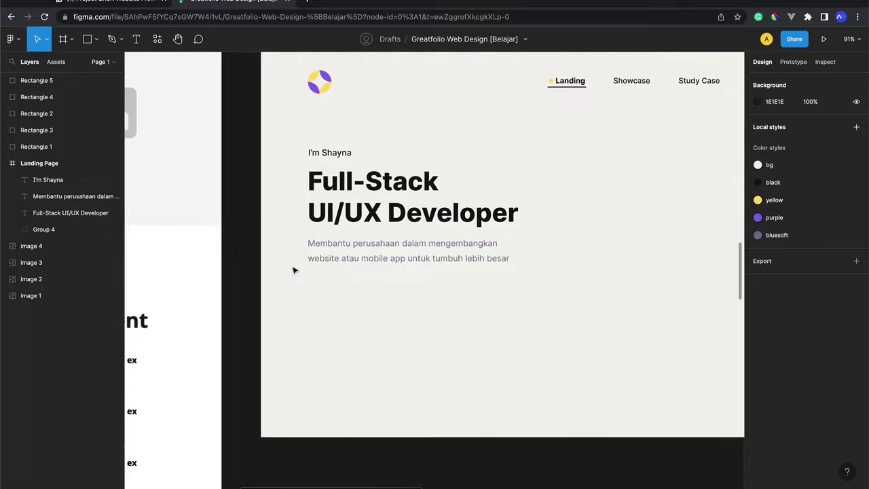
scroll(294, 271, "up", 3, "ctrl")
scroll(293, 270, "up", 2, "ctrl")
scroll(293, 270, "right", 3)
scroll(294, 270, "left", 2)
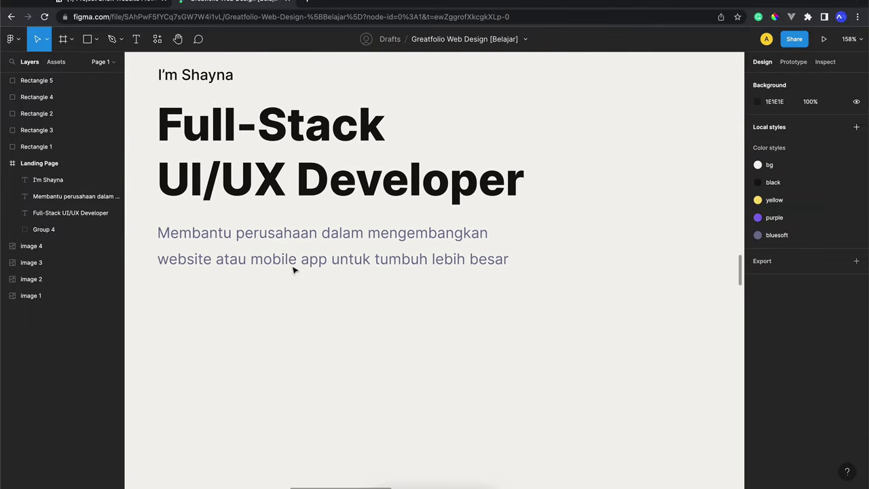
scroll(293, 270, "left", 2)
scroll(293, 270, "left", 1)
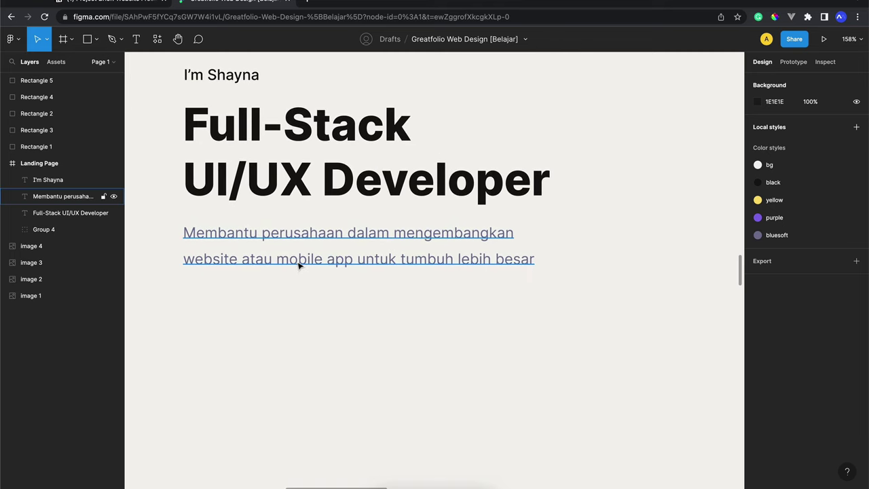
scroll(299, 266, "down", 2)
scroll(298, 267, "down", 1)
scroll(299, 267, "down", 2)
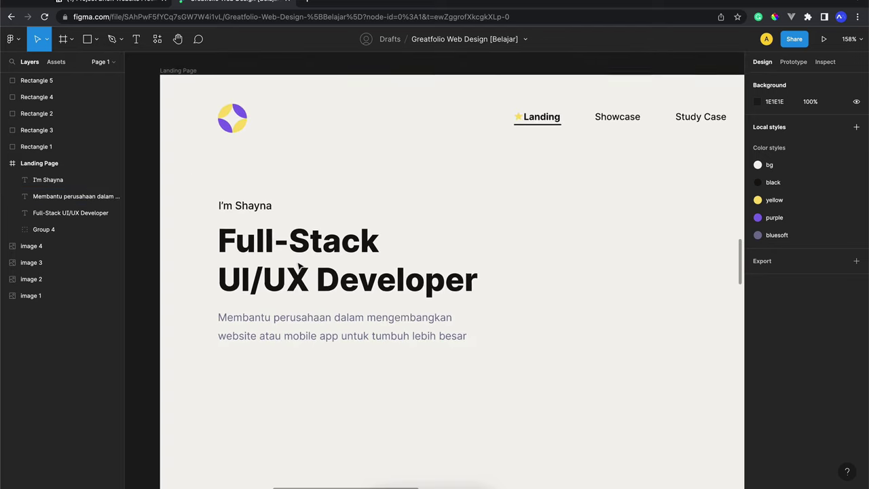
scroll(298, 266, "down", 2)
scroll(299, 266, "down", 1)
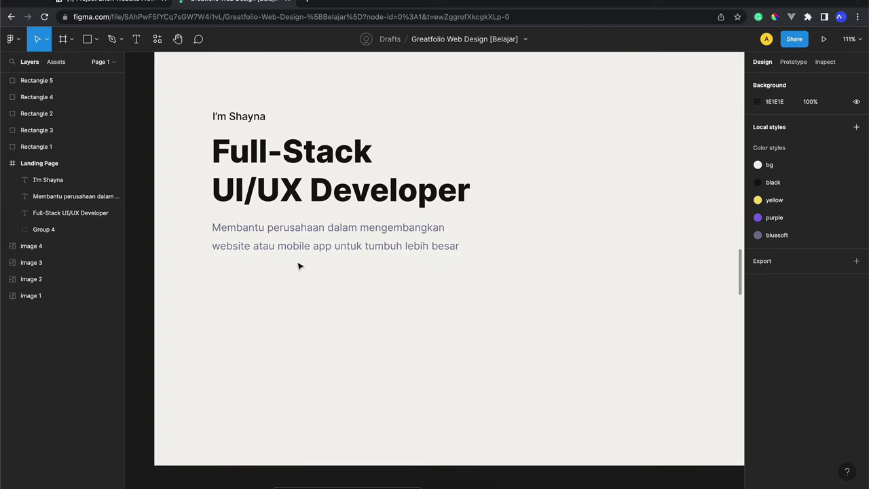
scroll(299, 266, "up", 1)
scroll(299, 266, "down", 1)
left_click(279, 262)
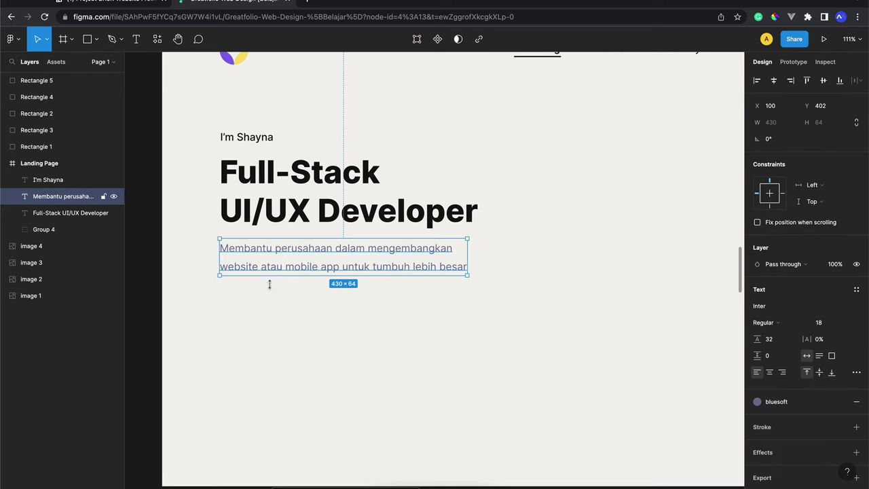
left_click(271, 292)
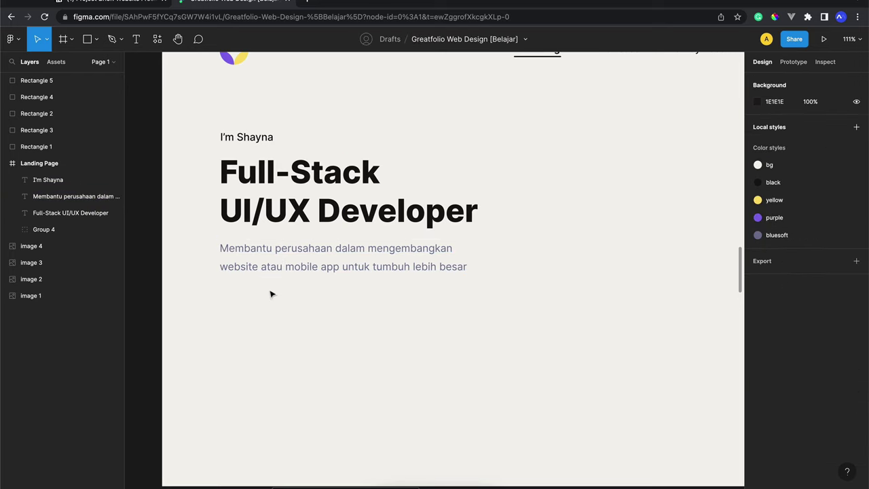
scroll(270, 294, "down", 3)
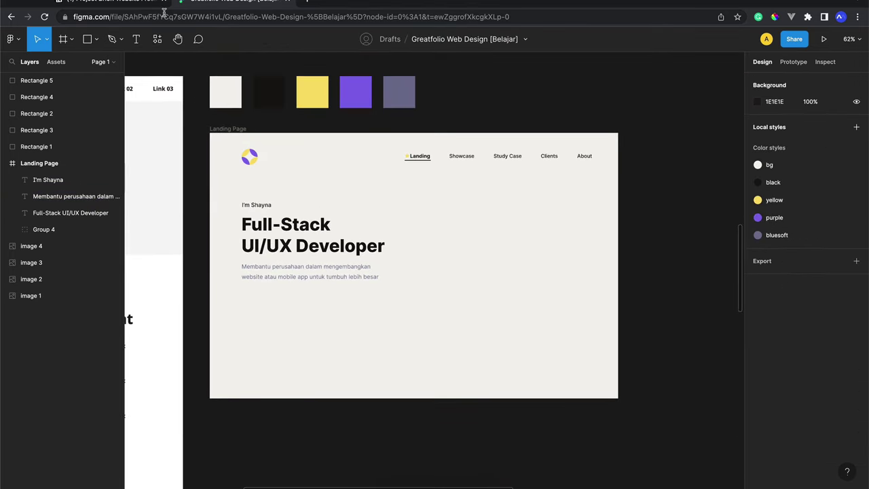
Step: Check the project brief for reference, then return to the hero layout
left_click(140, 6)
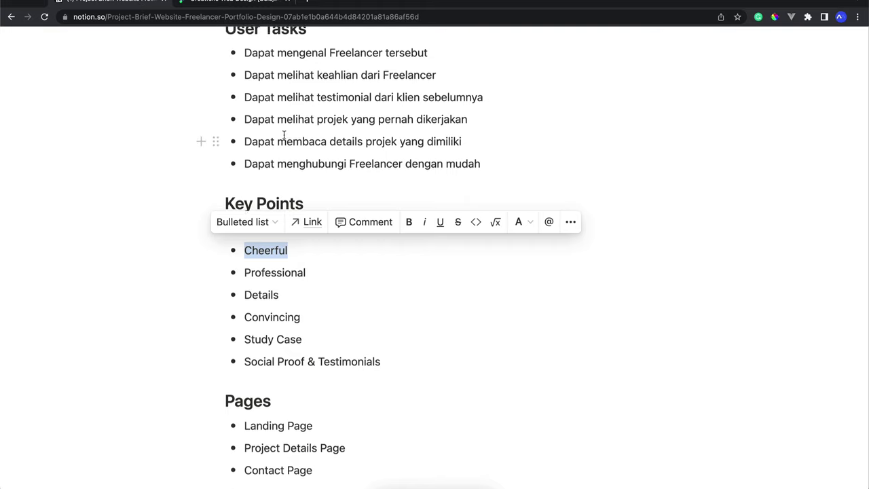
scroll(286, 140, "up", 2)
left_click(237, 3)
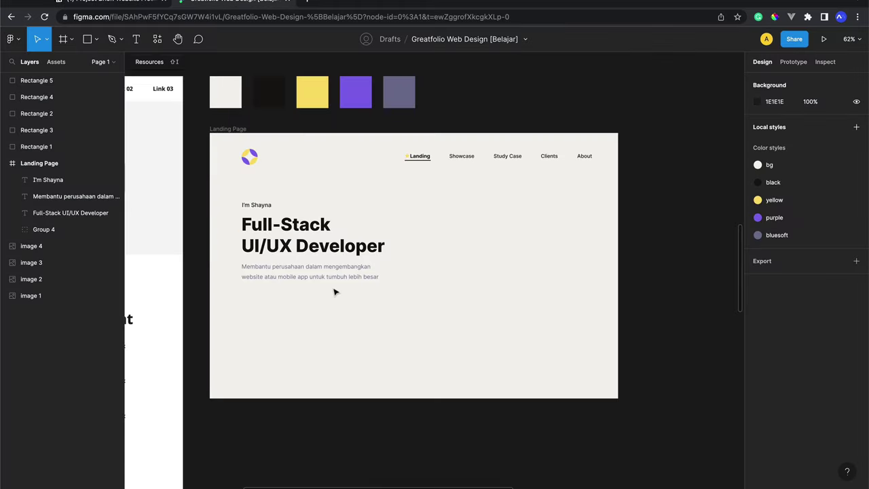
scroll(334, 292, "up", 5)
scroll(333, 292, "up", 1)
scroll(333, 292, "left", 2)
scroll(333, 292, "down", 1)
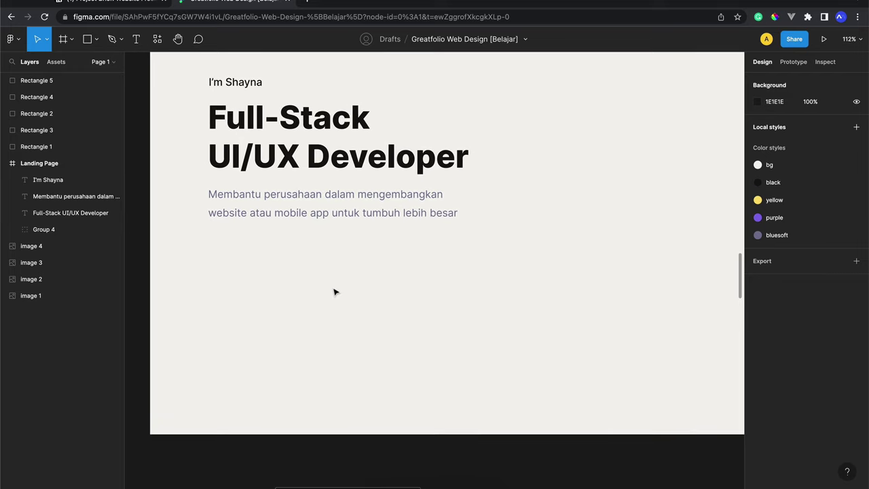
scroll(333, 291, "left", 1)
Step: Draw a grey rectangle below the paragraph and size it 160×55
key("r")
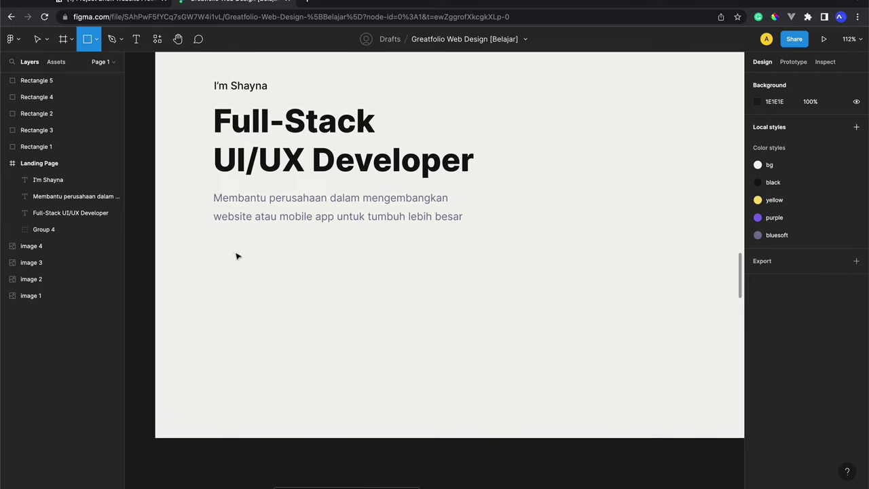
left_click(236, 253)
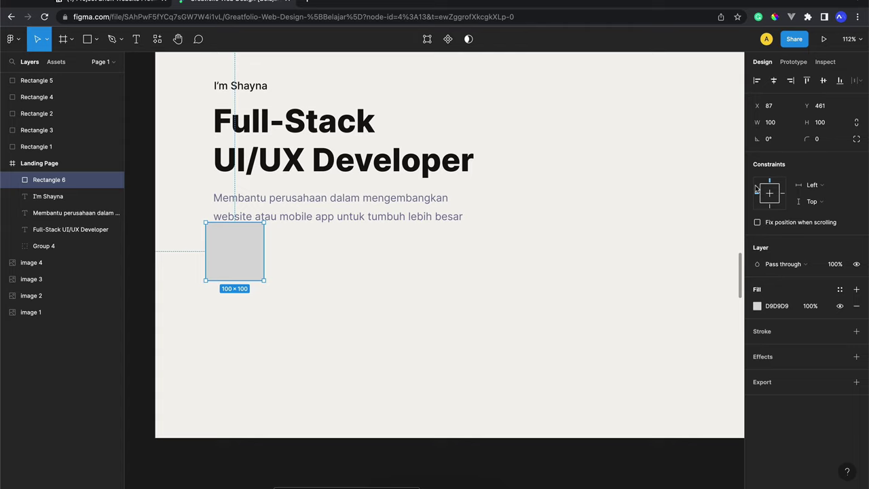
left_click(827, 127)
type("55")
key("Return")
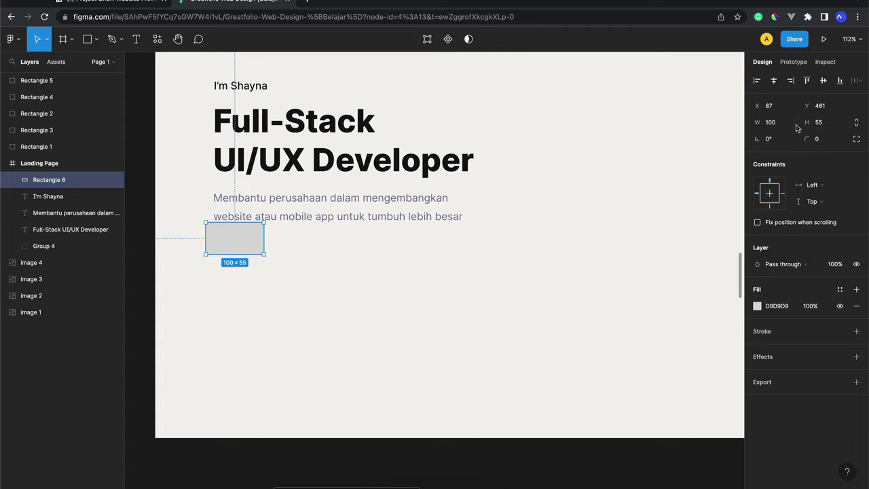
left_click(784, 123)
type("1")
key("Return")
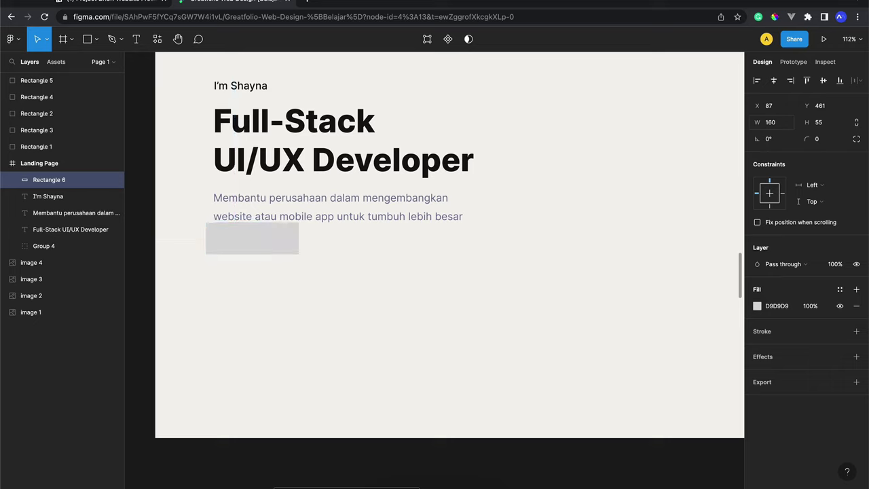
Step: Align the rectangle with the text's left edge and nudge it further below the paragraph
left_click_drag(260, 248, 267, 263)
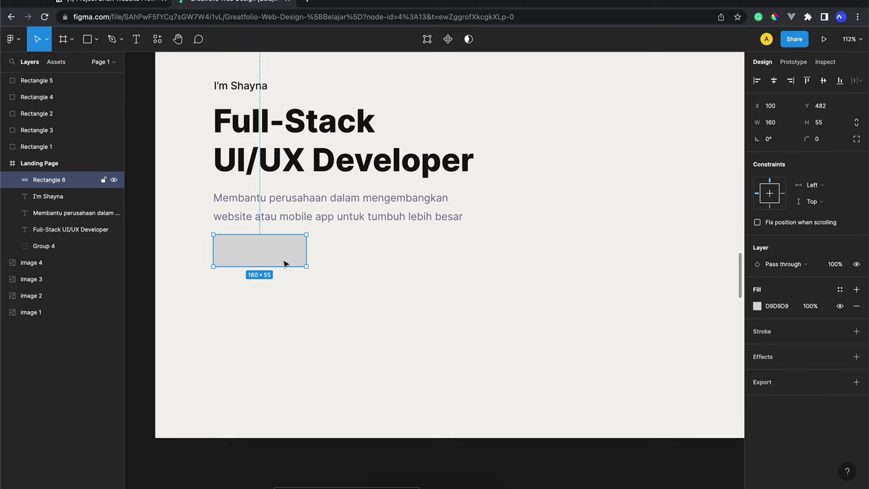
key("shift+Down")
key("shift+Down")
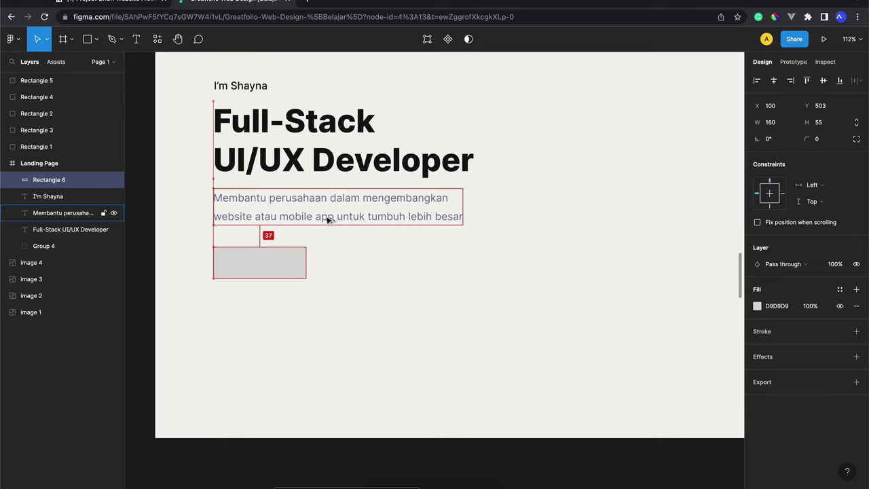
key("Down")
key("Down")
key("Down")
key("Down")
scroll(328, 219, "up", 1)
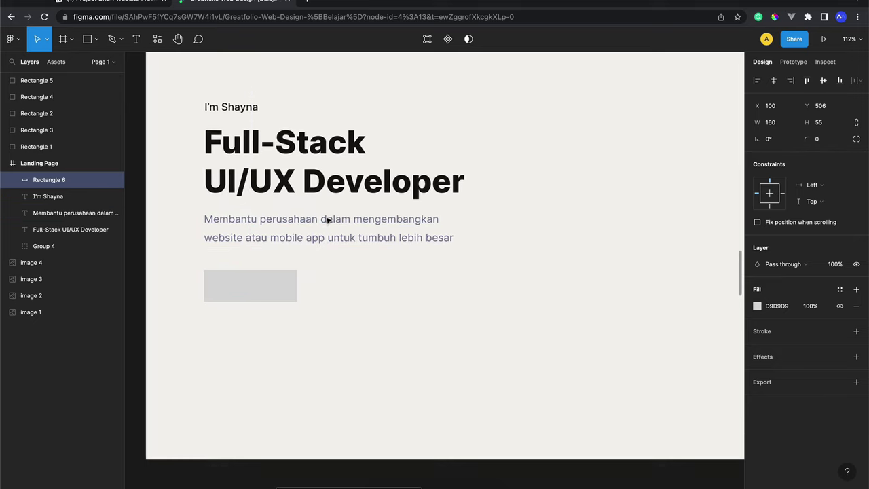
Step: Compare the rectangle with the hero text layers, ending with only Rectangle 6 selected
left_click_drag(397, 91, 312, 197)
left_click_drag(288, 226, 252, 254)
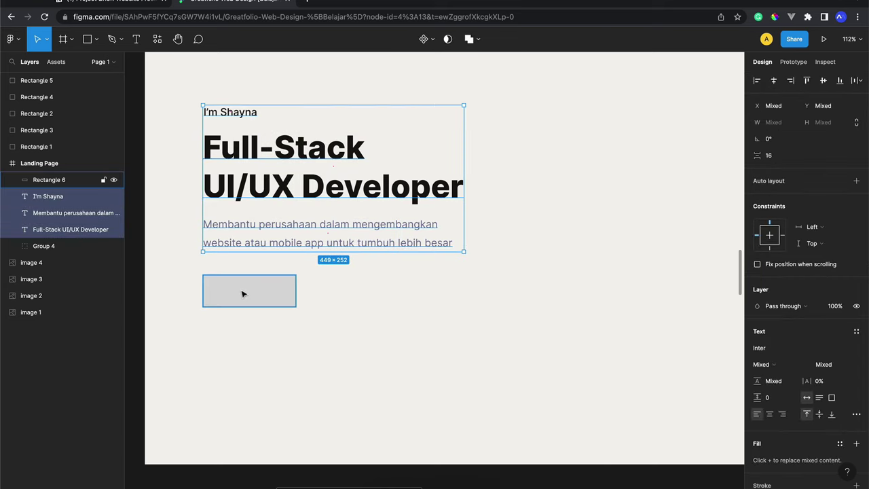
left_click(243, 294)
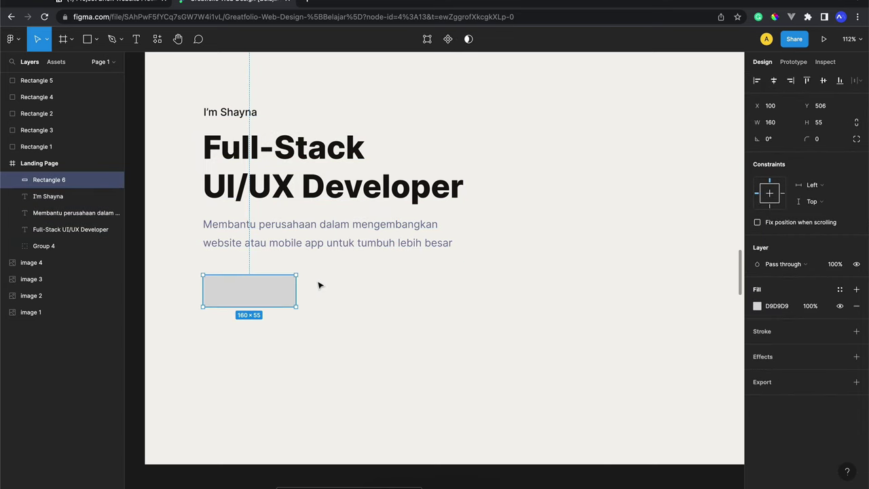
scroll(319, 286, "up", 1)
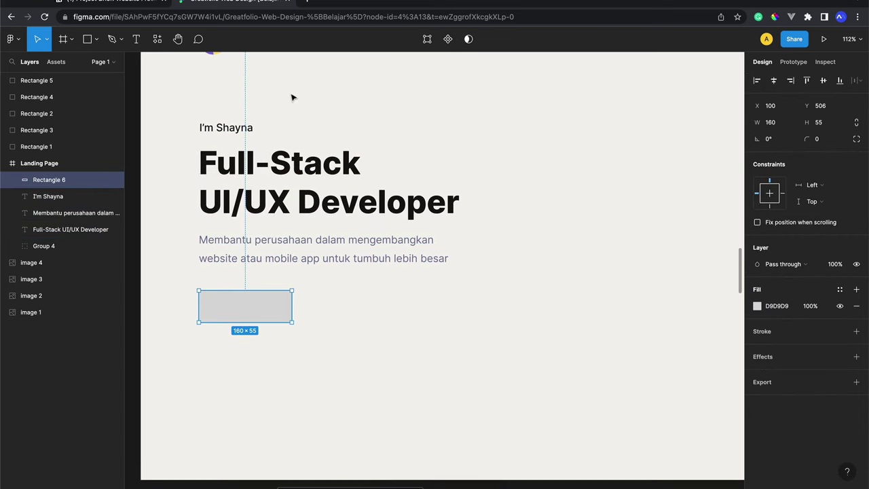
mouse_move(173, 83)
left_mouse_down()
mouse_move(537, 338)
mouse_move(673, 378)
left_mouse_up()
left_click(630, 350)
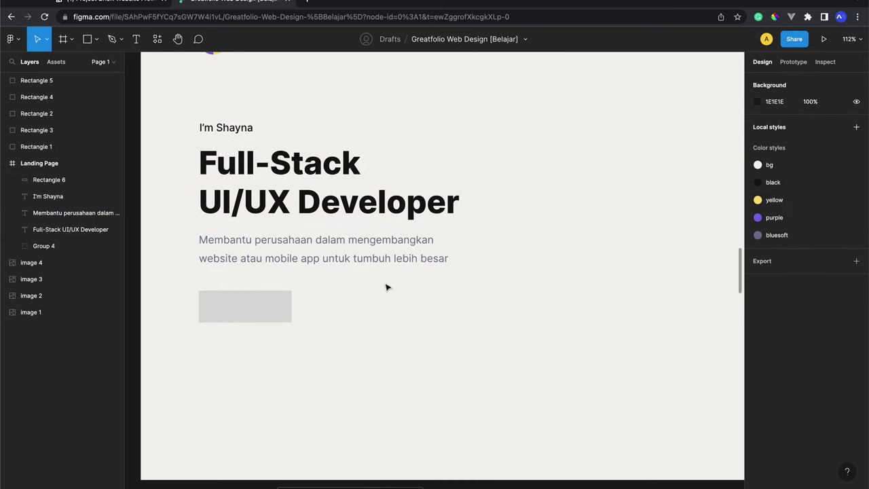
scroll(336, 150, "up", 3)
scroll(339, 129, "up", 3)
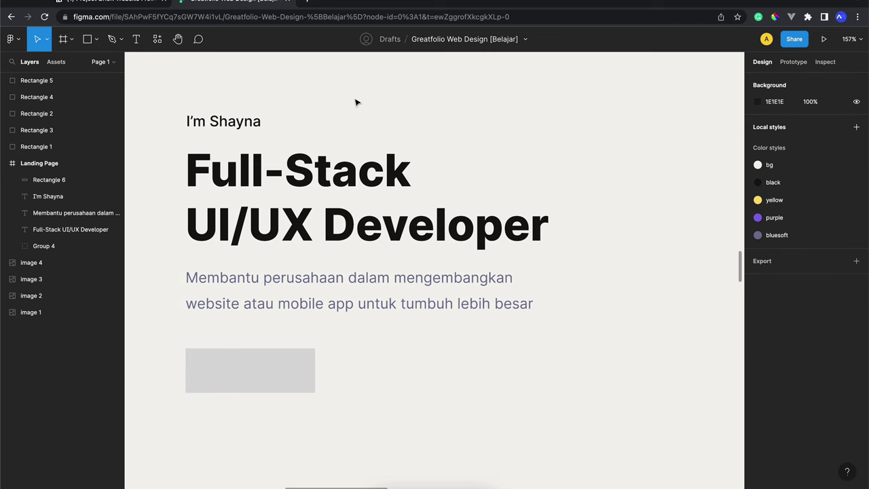
left_click(328, 193)
left_click(272, 292, "shift")
scroll(267, 290, "down", 3)
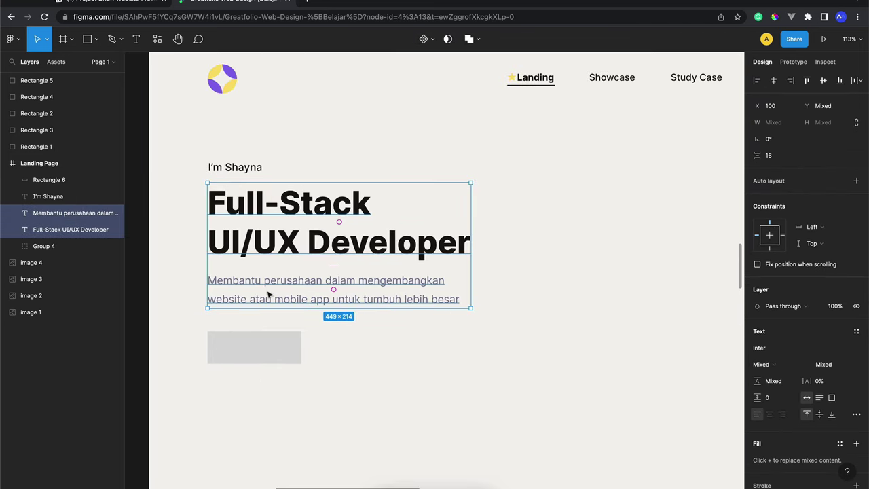
left_click(268, 354)
scroll(267, 351, "up", 2)
scroll(266, 349, "up", 2)
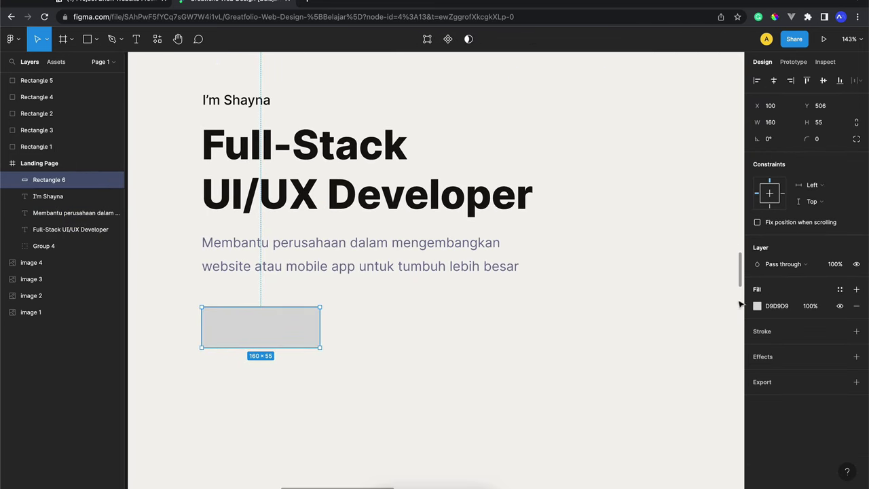
Step: Round the button rectangle's corners to a 20 px radius
left_click(827, 141)
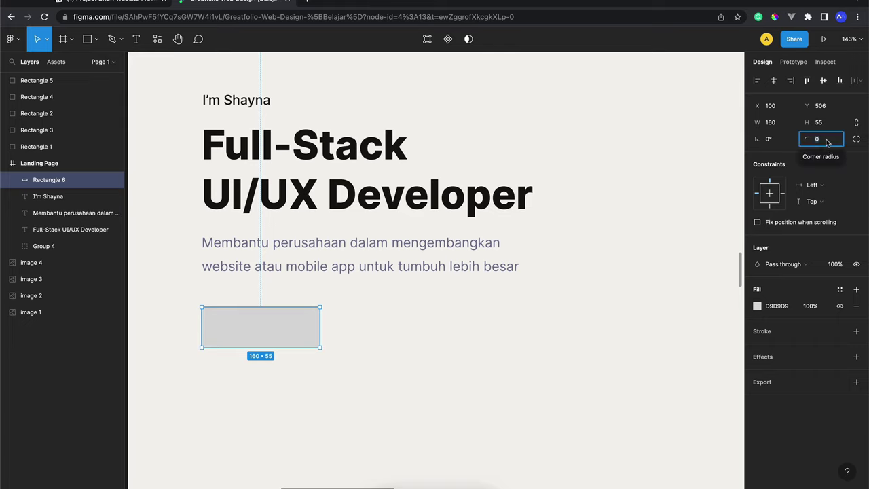
type("2")
key("Return")
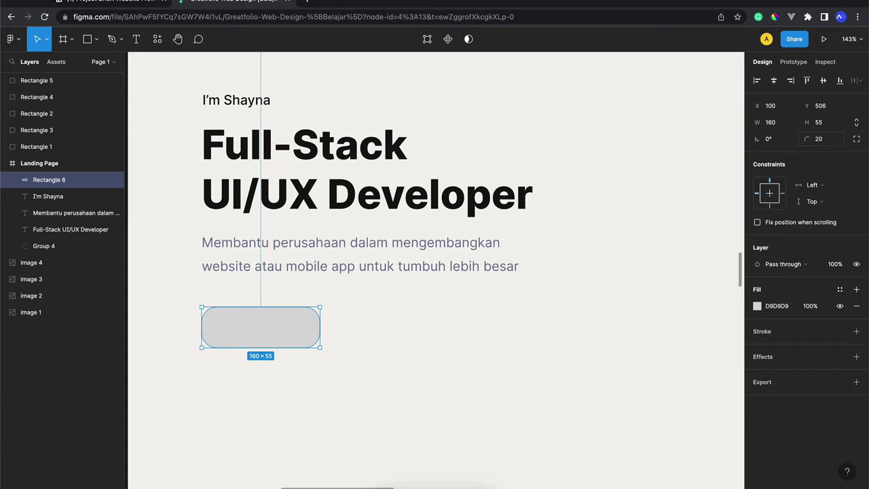
Step: Fill the rectangle with the yellow colour style and pick up the I'm Shayna text
left_click(841, 289)
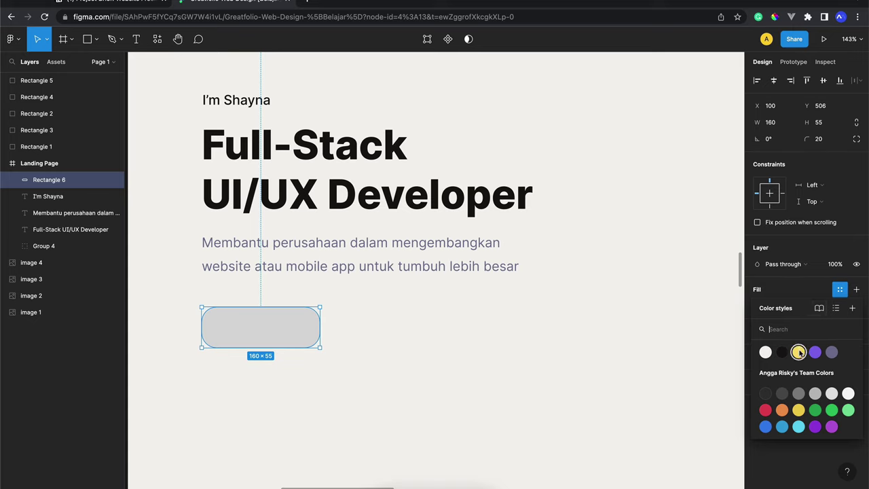
left_click(798, 352)
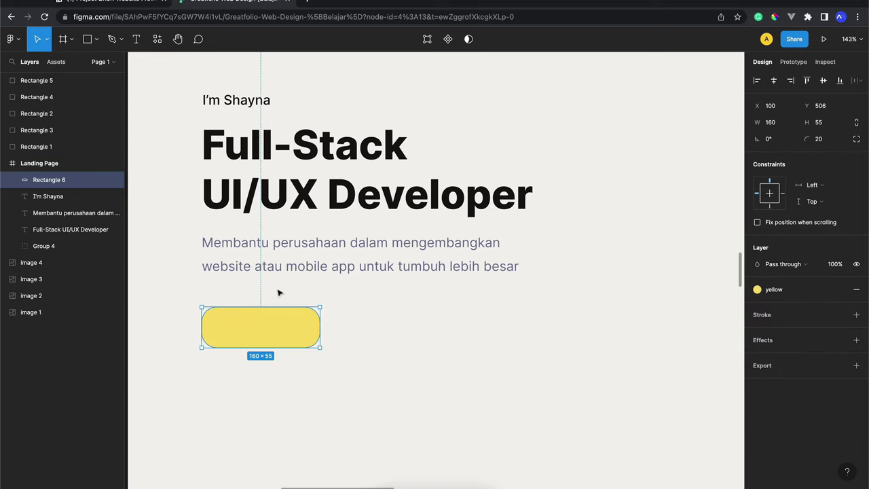
left_click(254, 100)
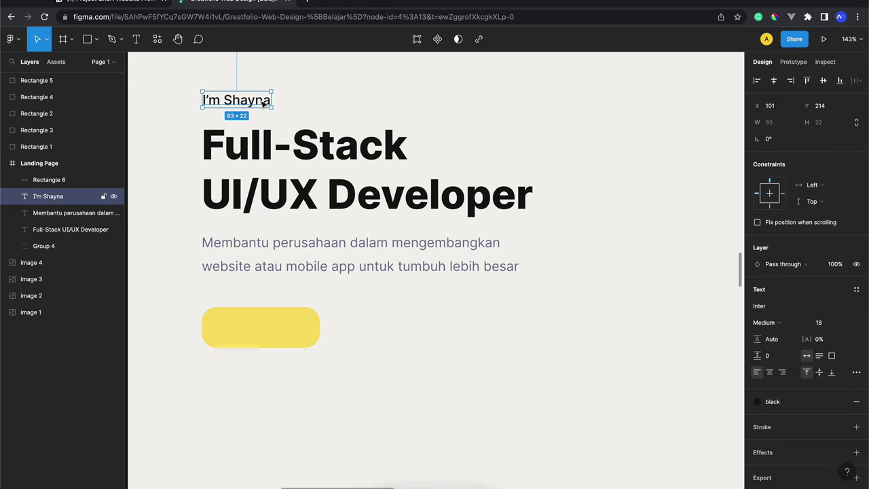
left_click(261, 320)
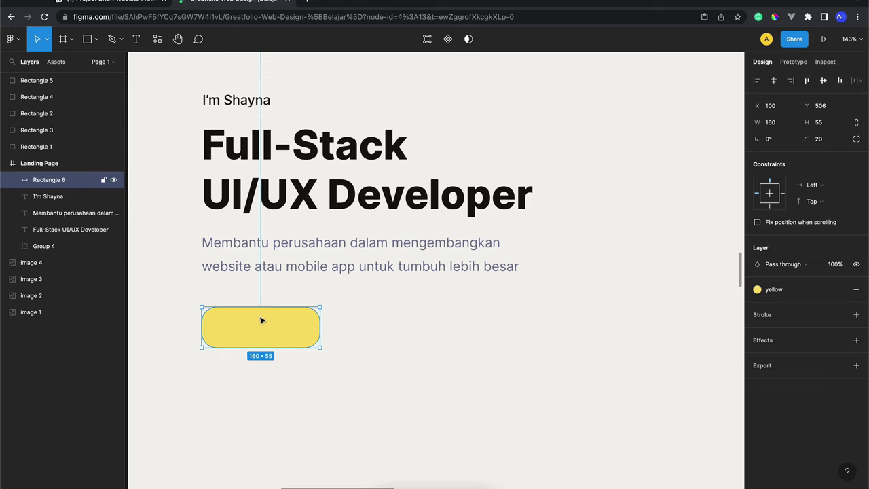
Step: Paste the I'm Shayna text onto the button, centre it, and set center text alignment
key("ctrl+v")
left_click_drag(242, 324, 266, 338)
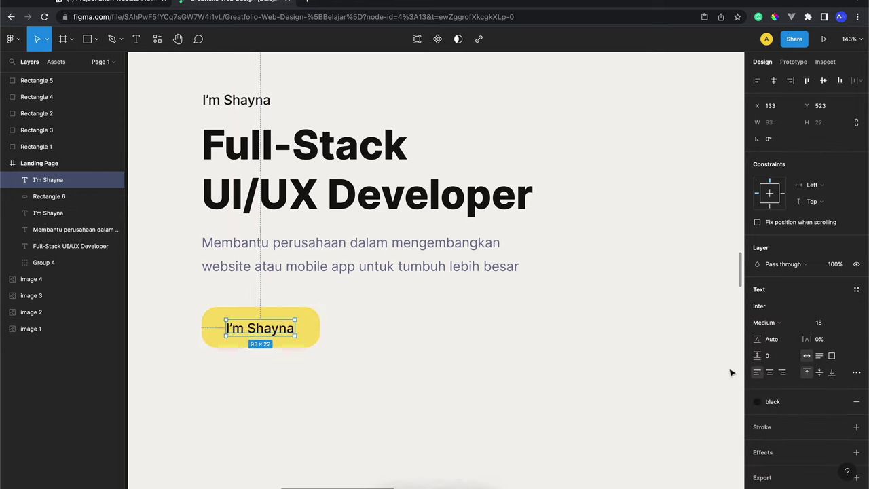
left_click(771, 373)
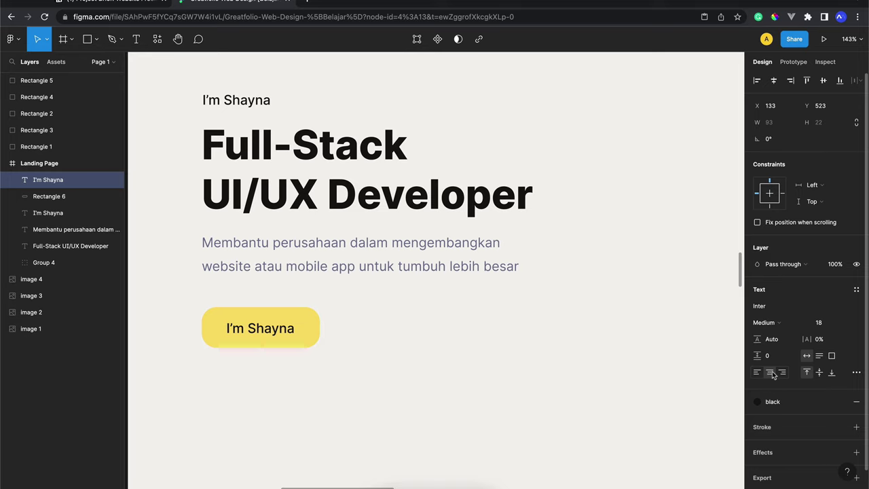
left_click_drag(297, 329, 321, 330)
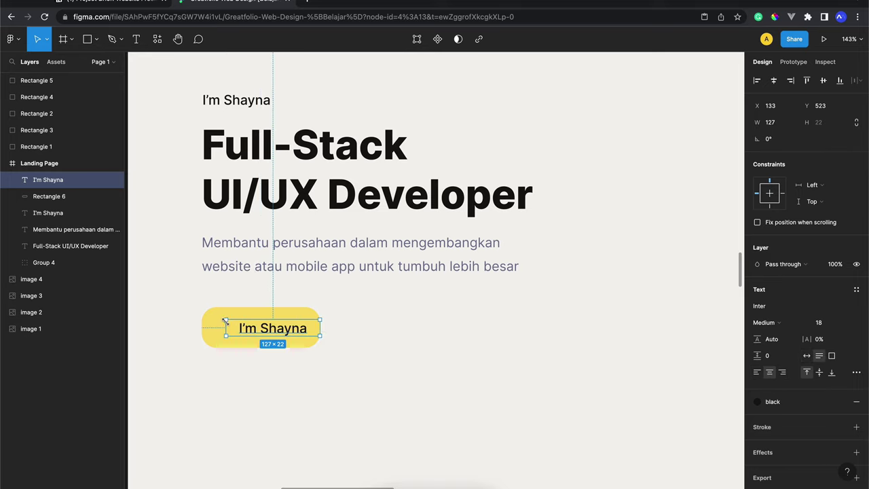
left_click_drag(224, 326, 202, 328)
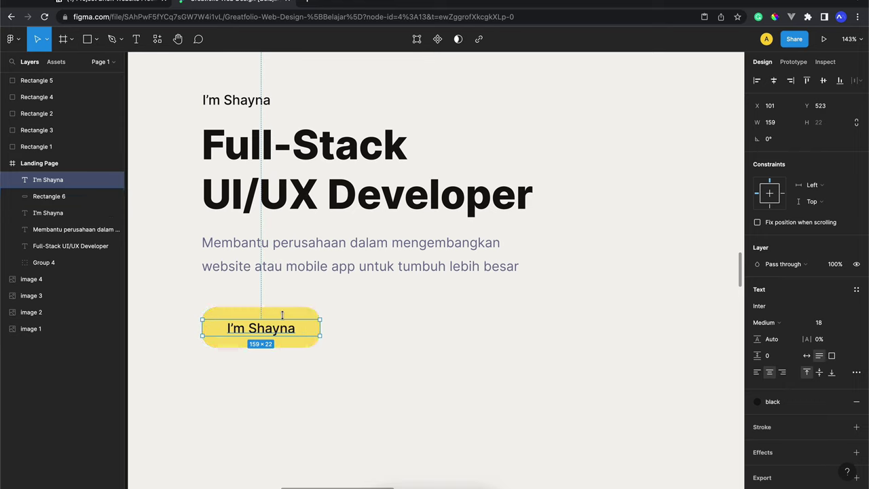
Step: Stretch the text box to the button's full 160 width, checking edge spacing
scroll(235, 333, "up", 3)
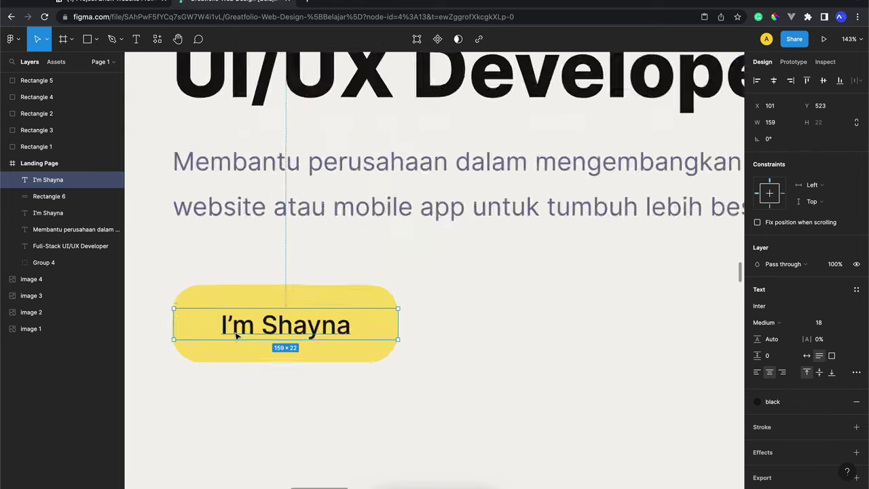
scroll(235, 333, "up", 5)
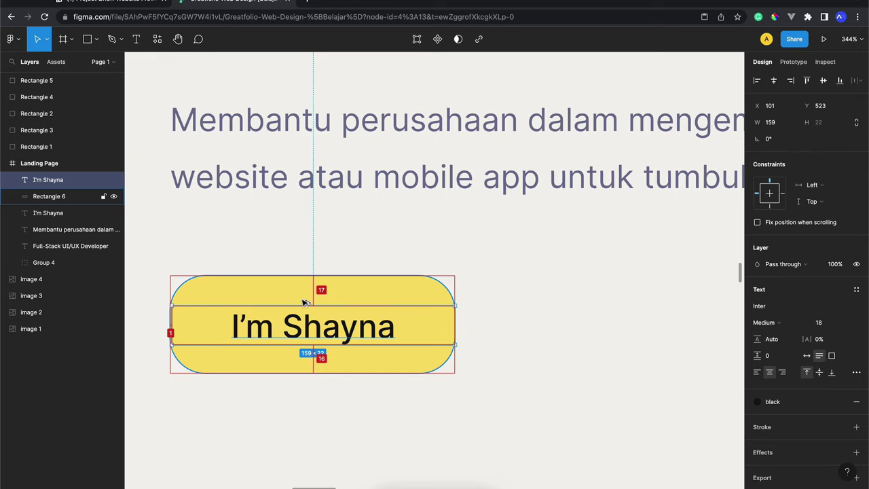
key("alt")
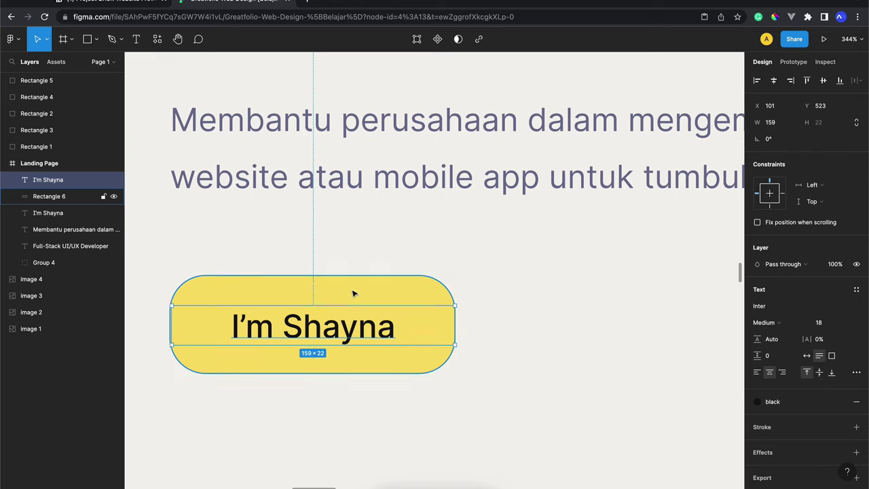
key("alt")
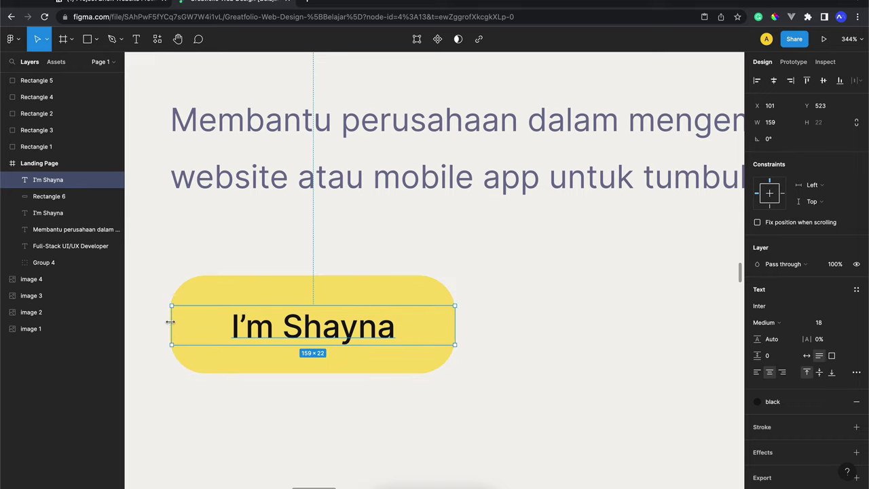
left_click_drag(168, 323, 167, 324)
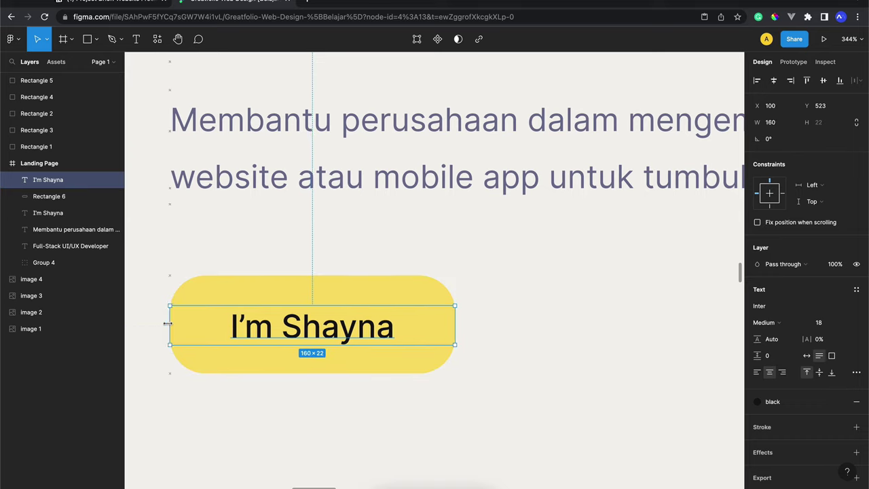
key("alt")
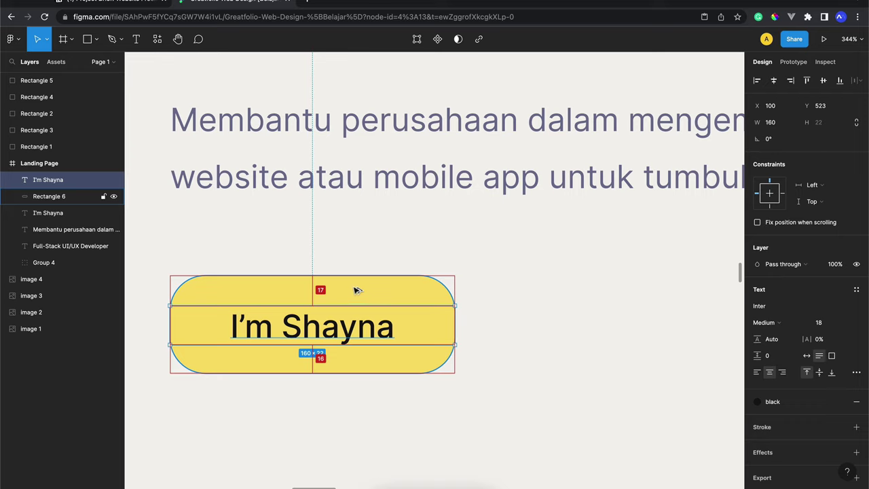
Step: Nudge the button text up 1 px and review its placement
left_click(327, 406)
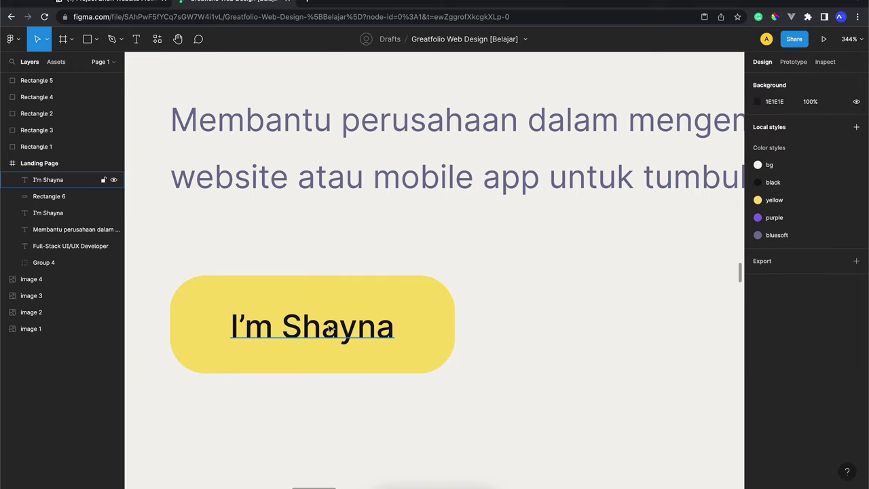
left_click(330, 327)
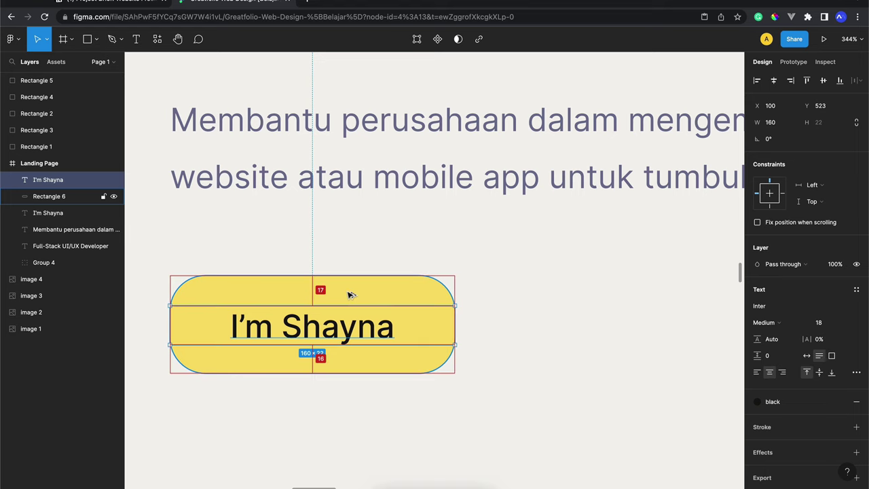
key("Up")
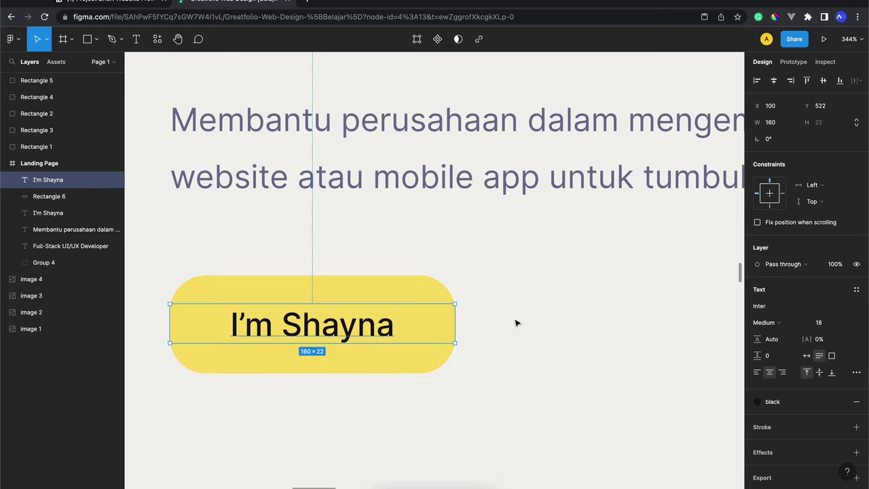
left_click(514, 322)
scroll(514, 322, "up", 3, "ctrl")
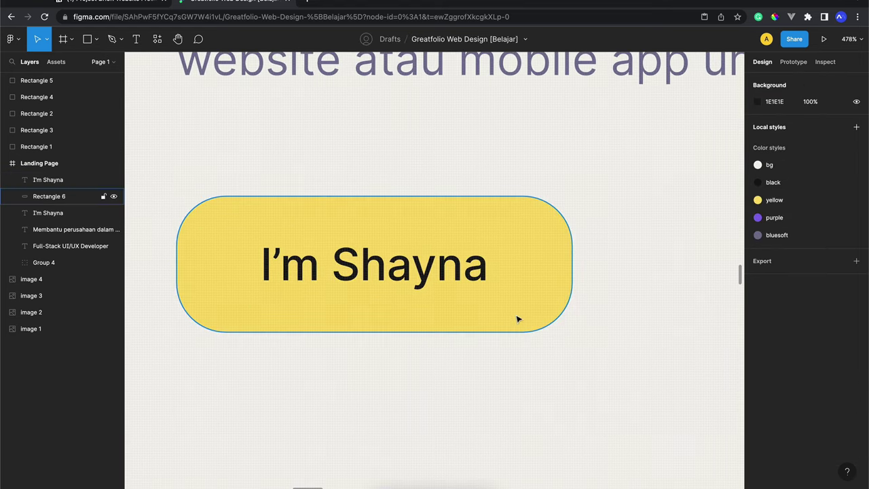
left_click(447, 274)
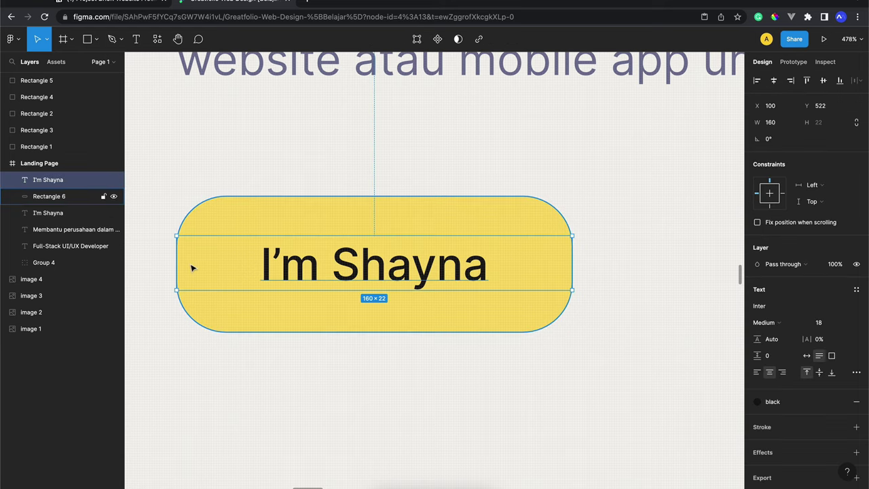
left_click(608, 228)
scroll(608, 228, "down", 5, "ctrl")
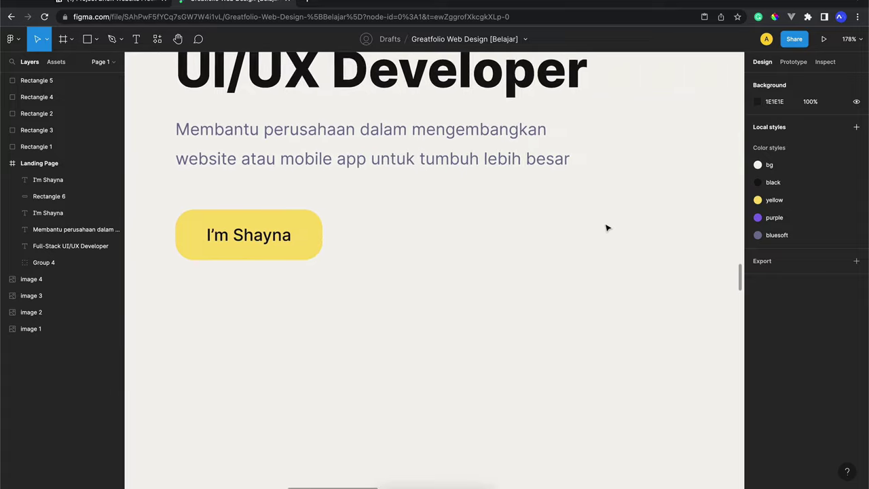
Step: Relabel the button 'Hire Me', then replace it with 'View Projects'
scroll(607, 228, "left", 2)
double_click(367, 231)
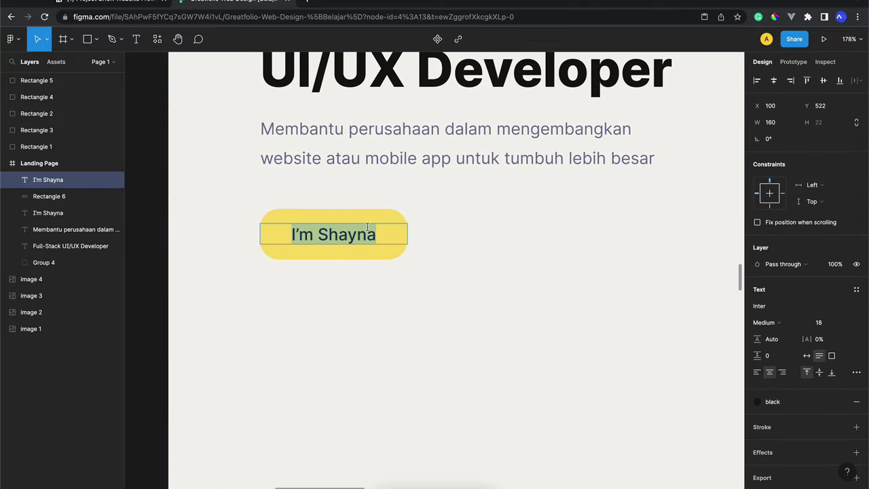
type("Hire")
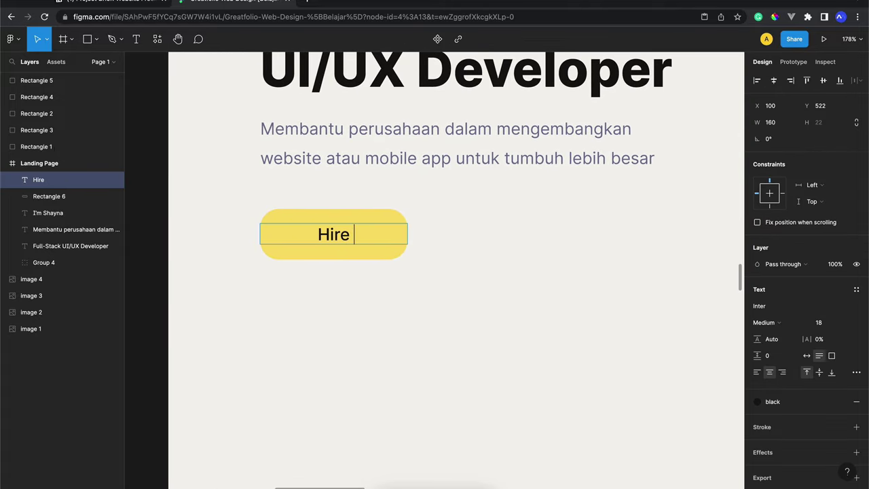
type(" Me")
key("ctrl+a")
type("View Proje")
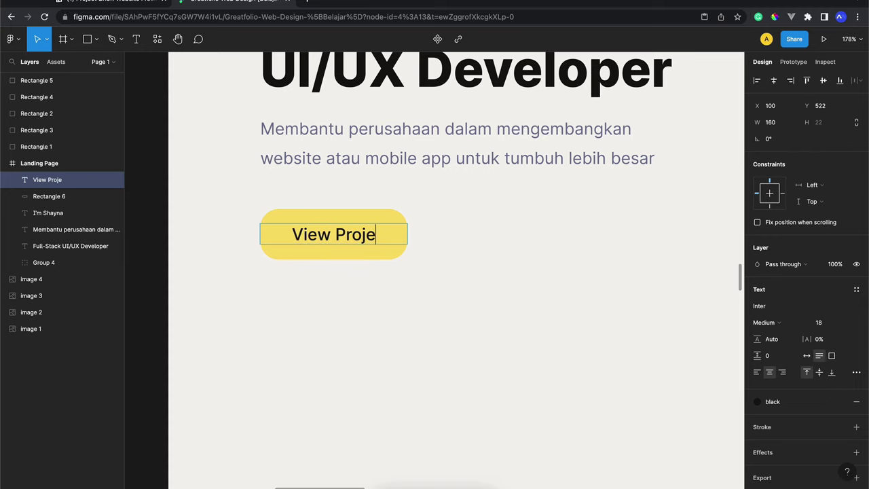
type("cts")
key("Escape")
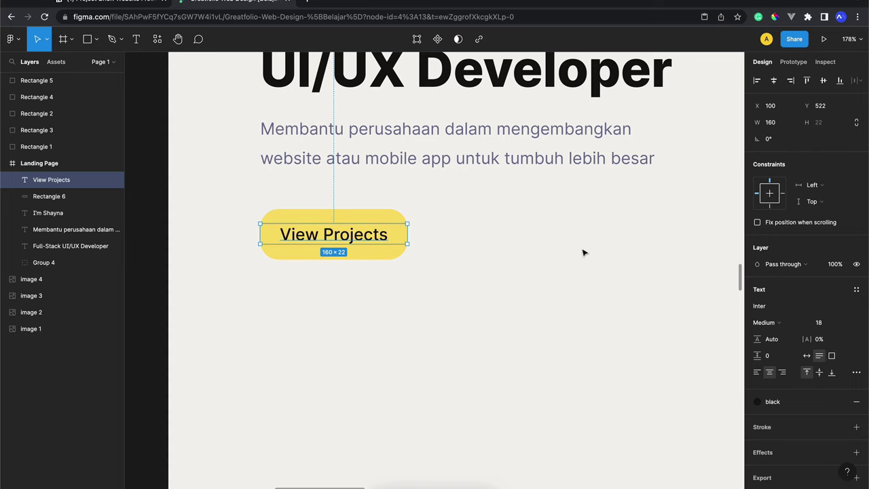
Step: Change the button label from 'View Projects' to 'My Profile'
scroll(583, 252, "down", 3, "ctrl")
scroll(583, 253, "down", 3, "ctrl")
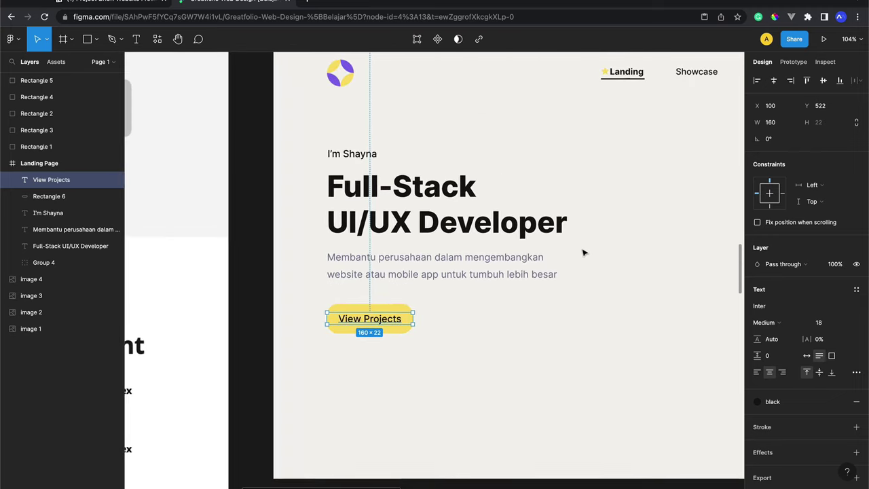
scroll(583, 253, "down", 1, "ctrl")
scroll(585, 255, "down", 3, "ctrl")
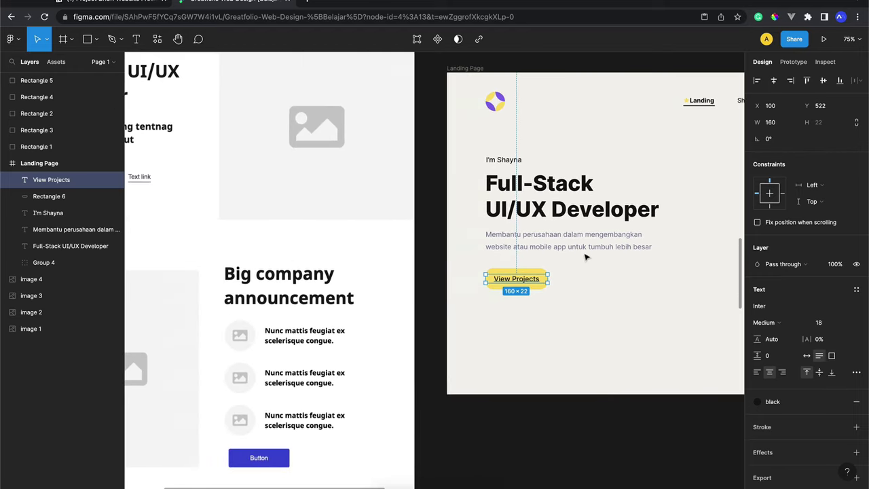
scroll(549, 271, "up", 5, "ctrl")
scroll(516, 274, "up", 1, "ctrl")
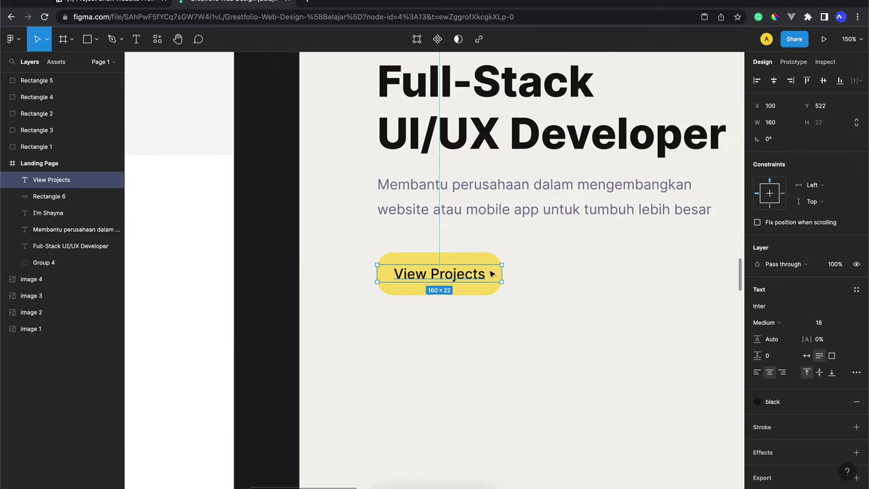
double_click(451, 272)
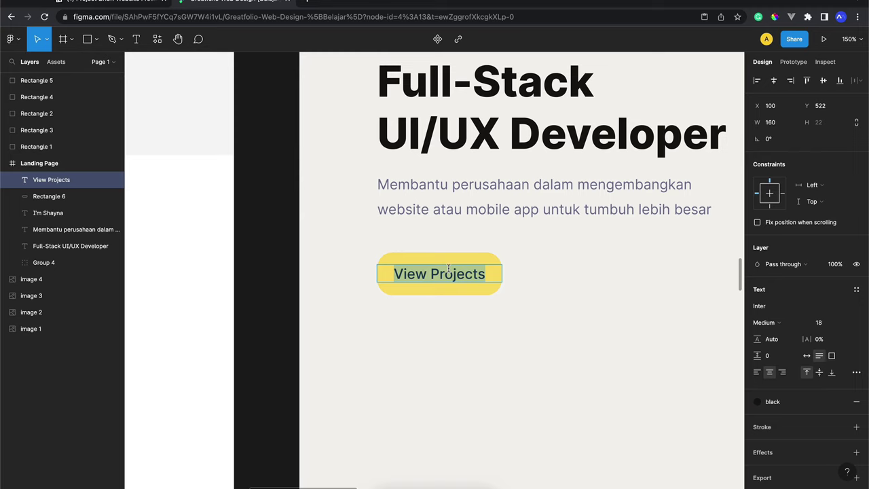
type("My Profile")
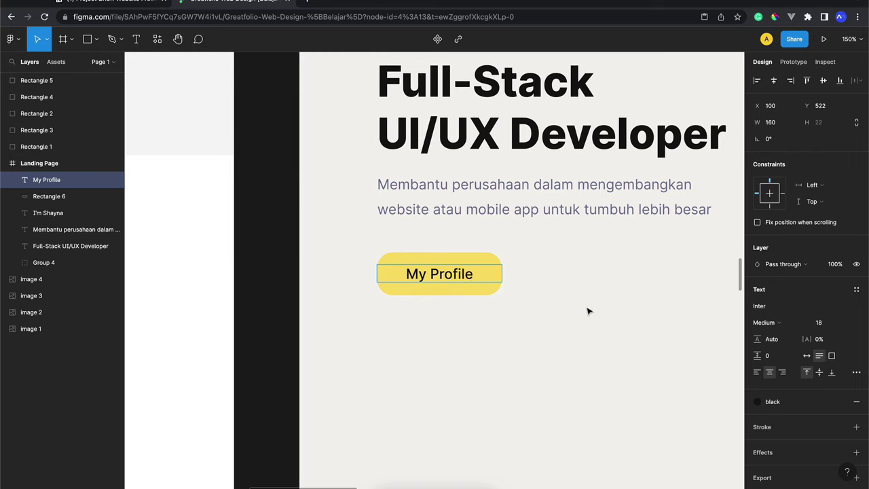
left_click(588, 312)
Step: Try 'Explore' and 'Get Started', settling on the final label 'Explore Now'
scroll(588, 311, "right", 3)
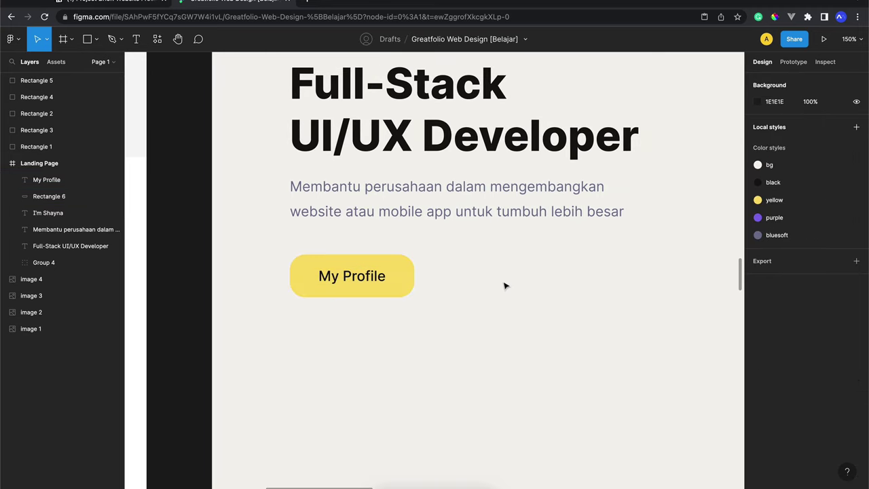
scroll(505, 286, "right", 3)
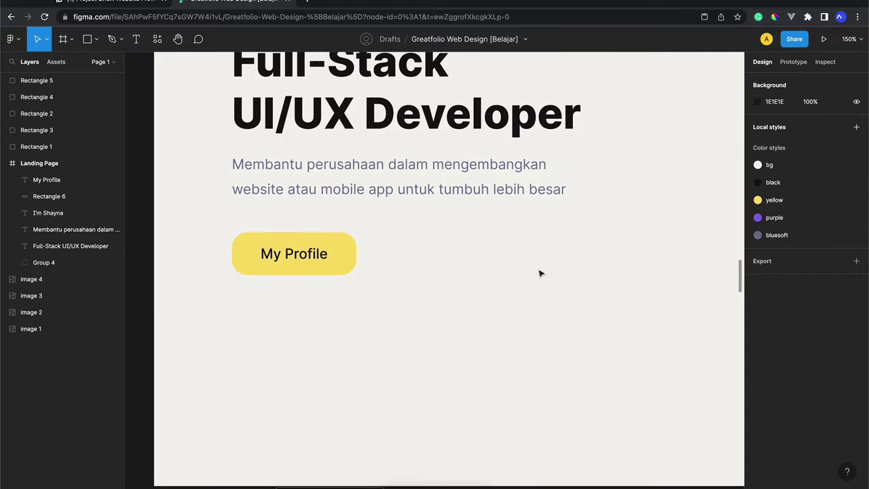
scroll(540, 273, "down", 5)
scroll(540, 274, "right", 2)
scroll(540, 273, "up", 3)
scroll(540, 273, "up", 1)
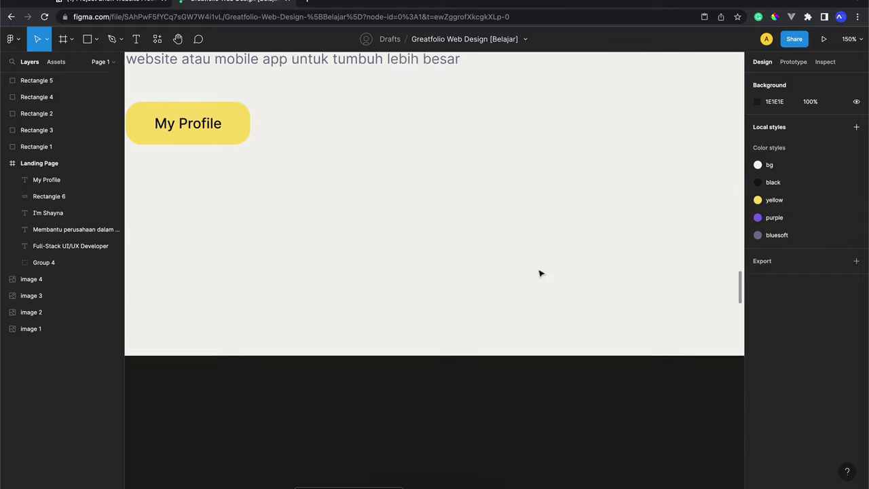
scroll(540, 273, "up", 3)
scroll(540, 273, "up", 3)
scroll(540, 273, "left", 2)
scroll(540, 273, "up", 1)
scroll(540, 273, "up", 2)
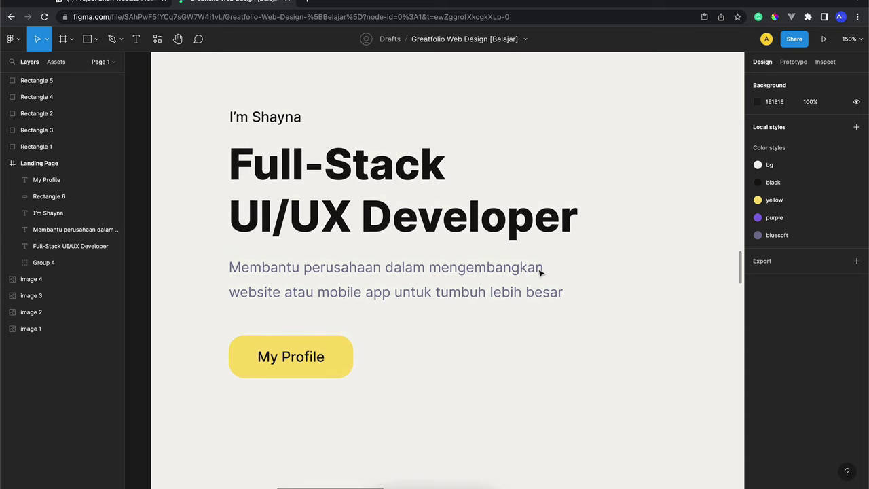
scroll(540, 272, "down", 2)
double_click(285, 295)
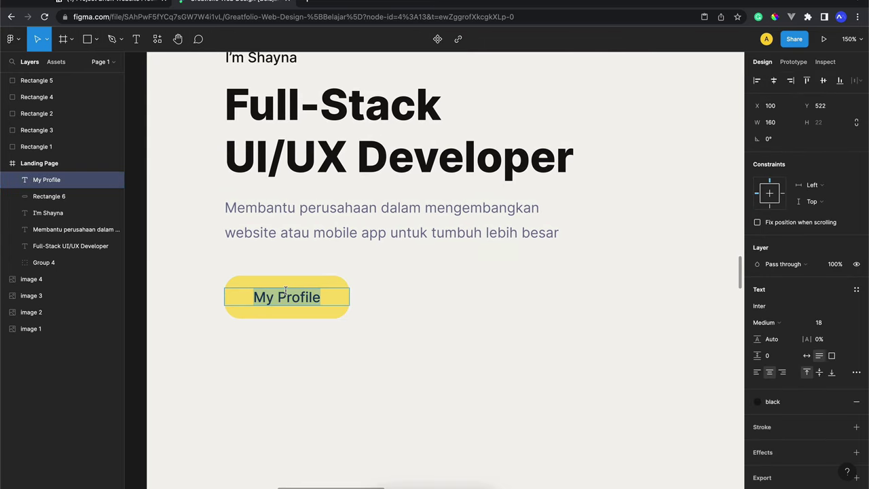
type("Explore")
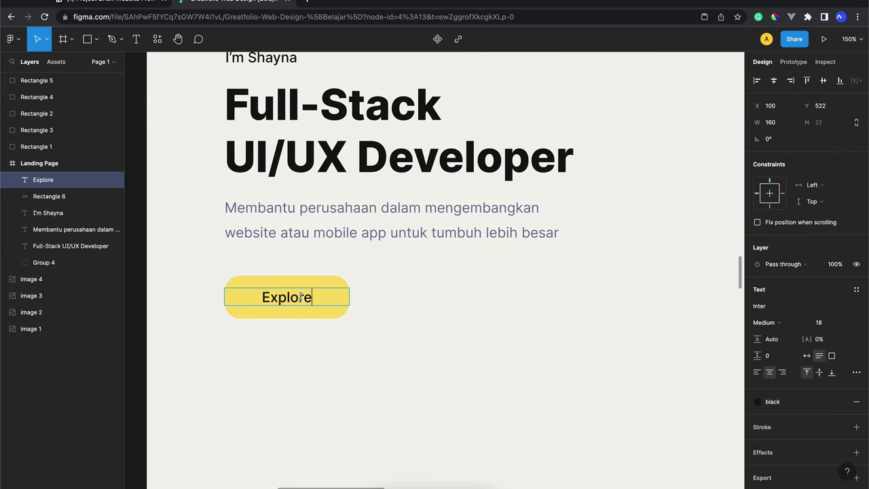
double_click(297, 298)
type("Get St")
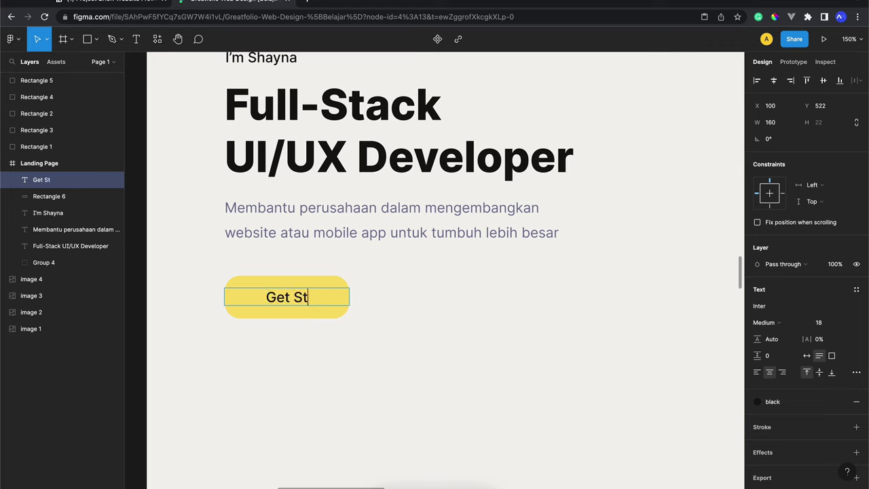
type("arted")
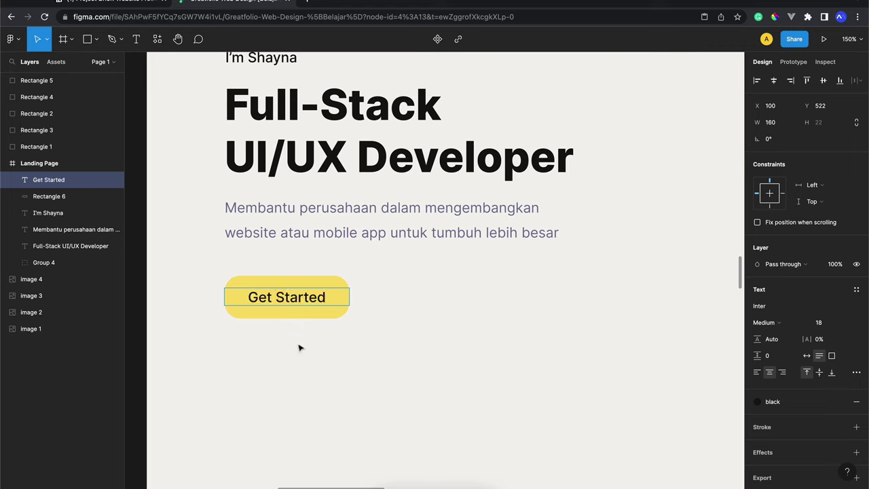
key("Escape")
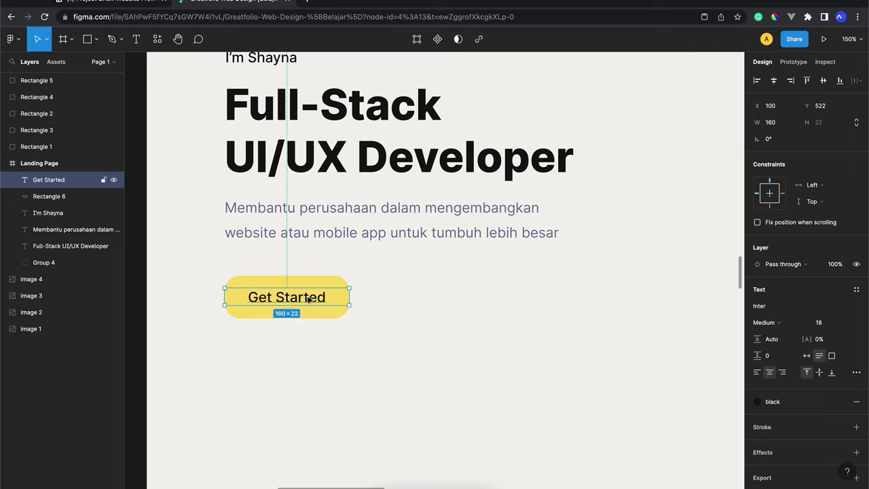
double_click(305, 297)
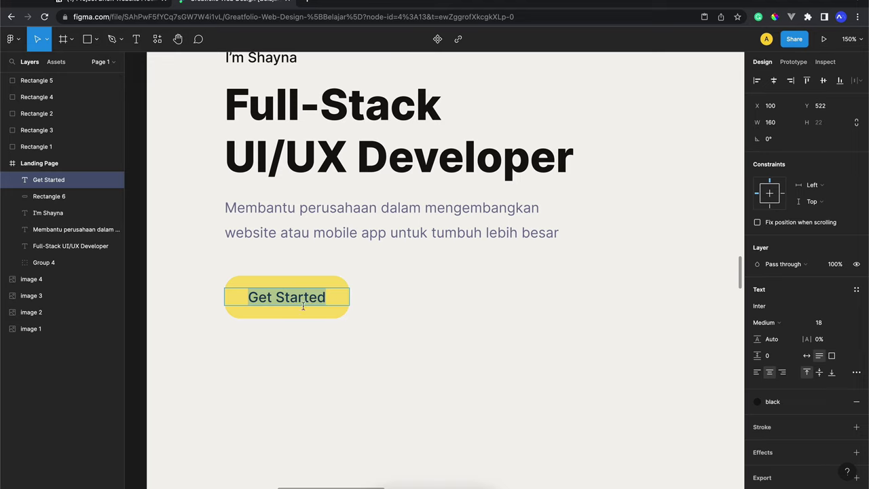
type("Explore ")
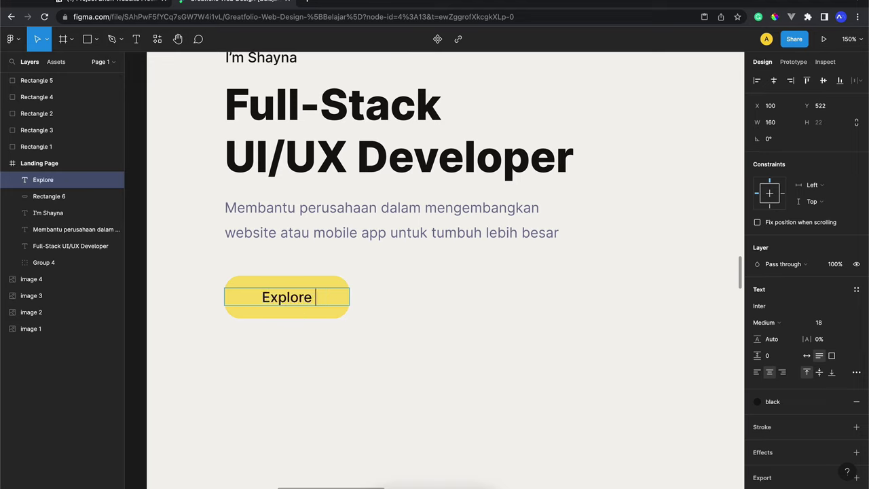
type("Now")
key("Escape")
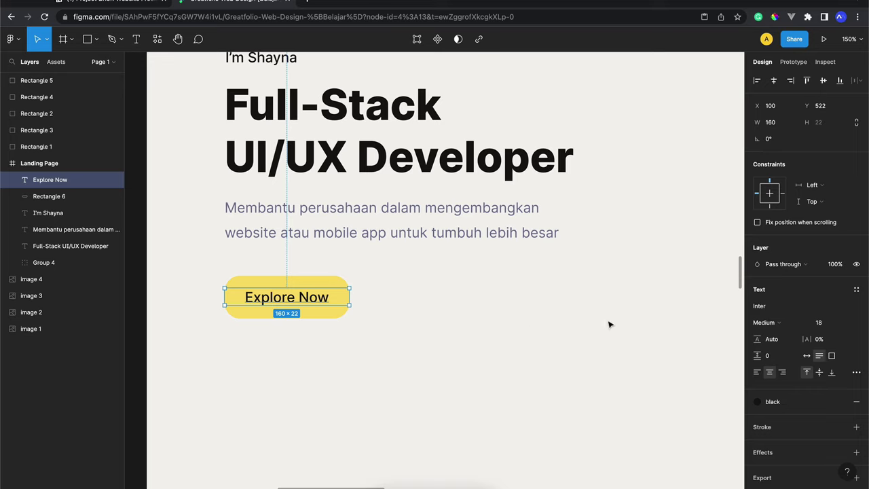
Step: Set the Explore Now label's font weight to Semi Bold
left_click(769, 324)
left_click(768, 334)
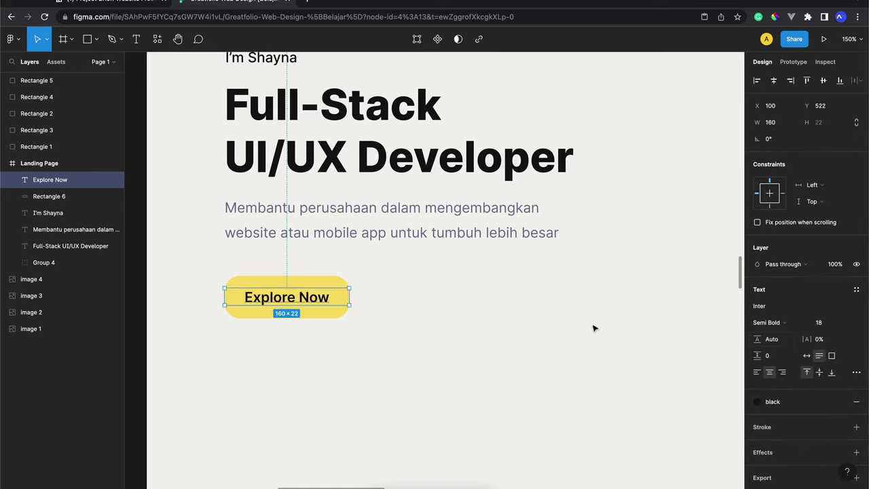
left_click(373, 297)
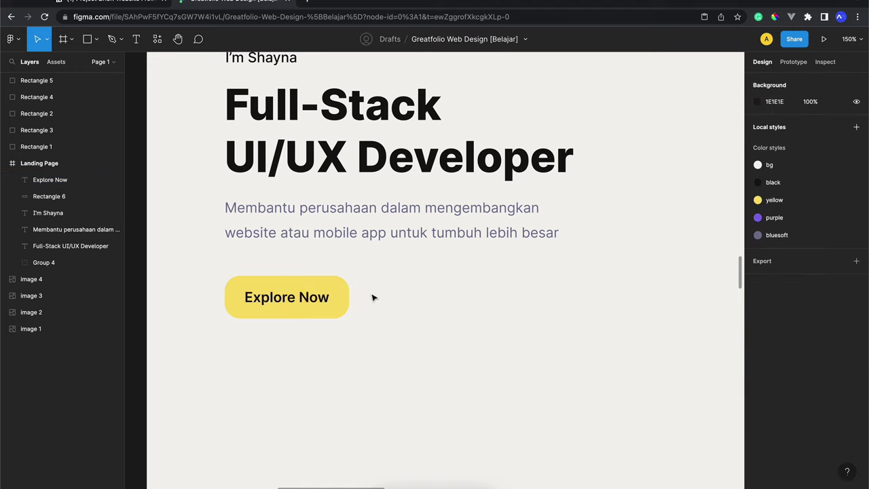
Step: Group the label with its yellow rectangle and name the group btn_primary
mouse_move(376, 270)
left_mouse_down()
mouse_move(259, 370)
mouse_move(330, 349)
mouse_move(320, 346)
left_mouse_up()
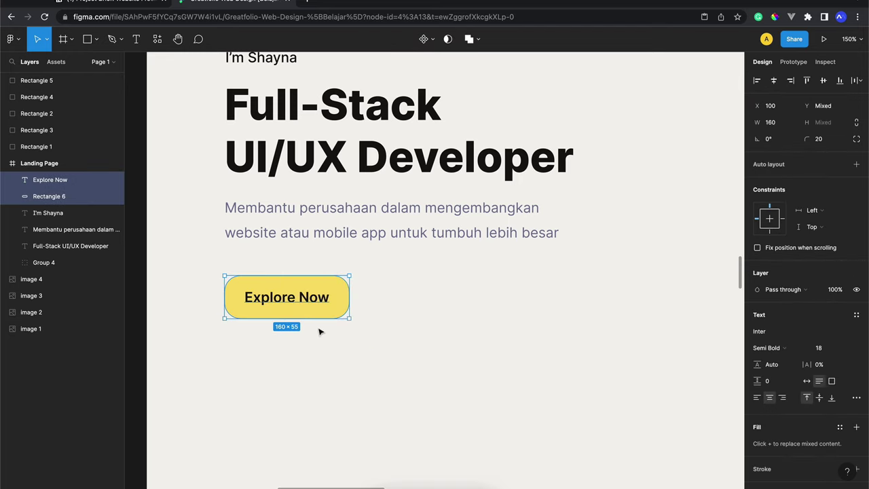
key("ctrl+g")
double_click(51, 182)
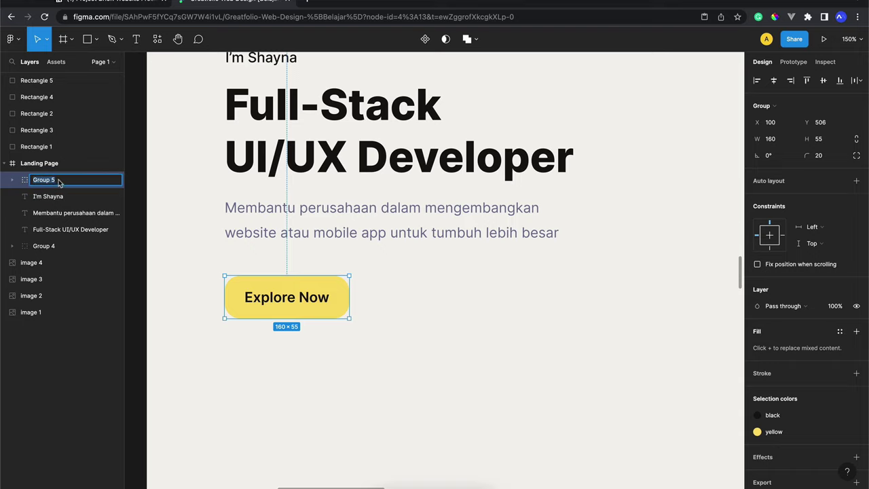
type("btn_primary")
key("Return")
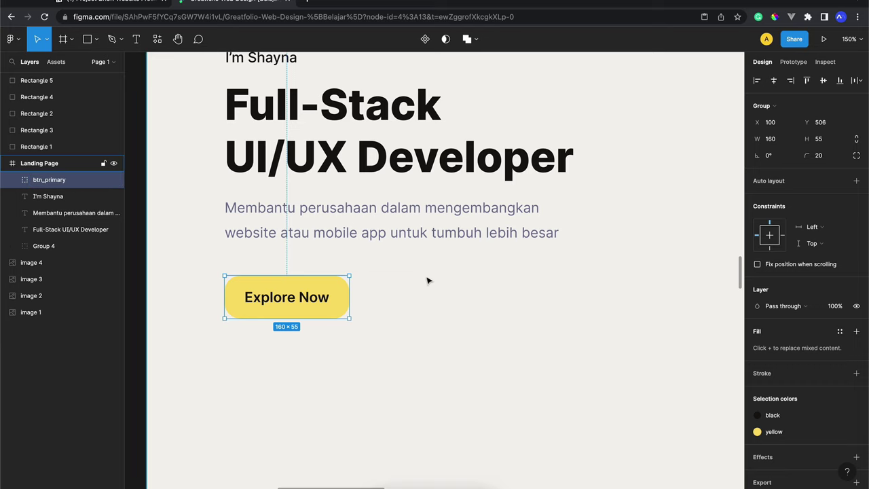
scroll(428, 281, "up", 2)
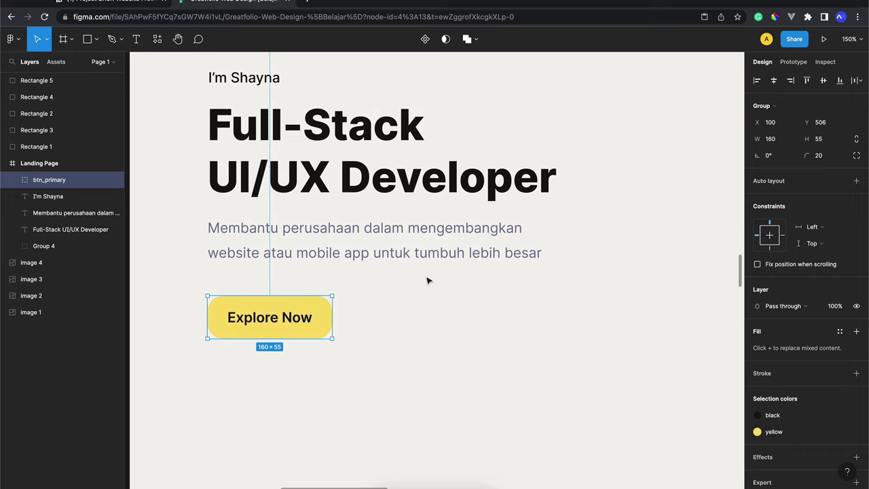
scroll(428, 281, "up", 2)
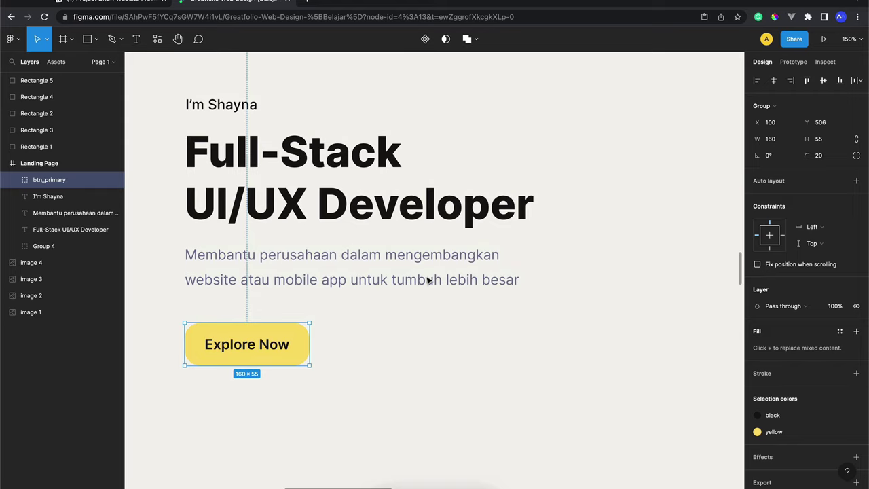
Step: Paste a copy of the Explore Now label right of the button and retype it as 'My Portfolio'
scroll(428, 281, "down", 1)
key("Return")
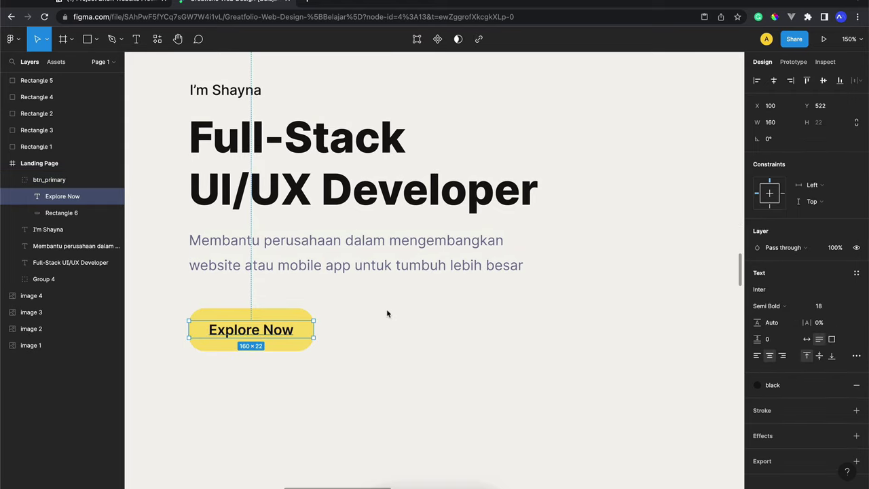
left_click(323, 322)
left_click(255, 336)
type("Explore Now")
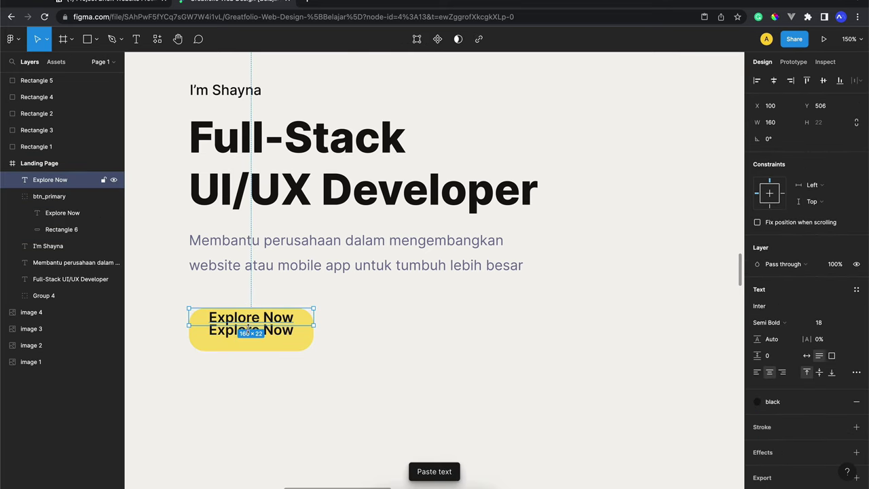
left_click_drag(249, 318, 366, 330)
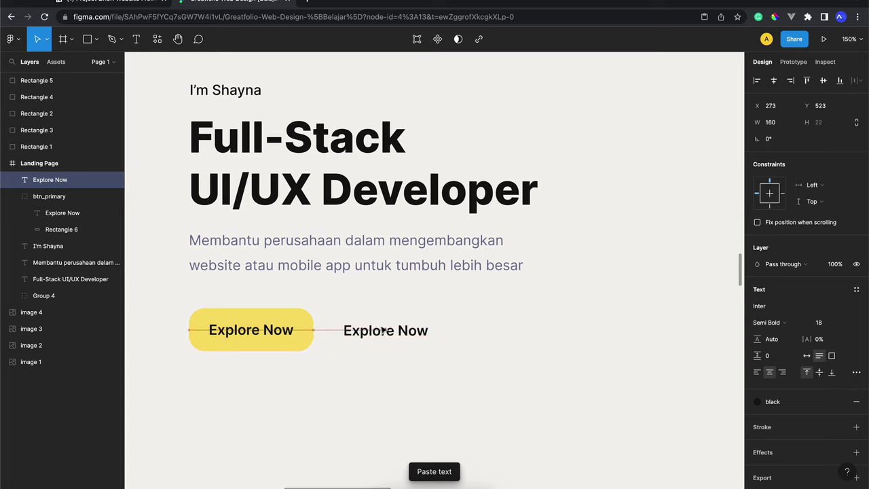
double_click(365, 330)
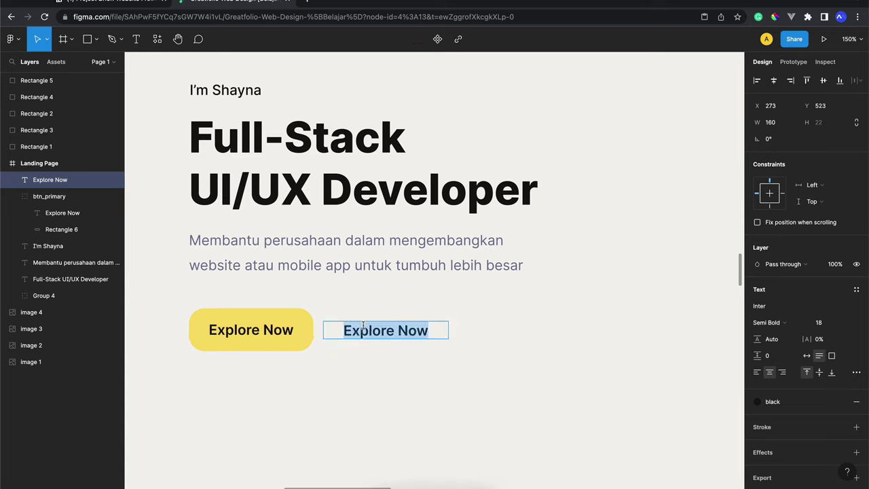
type("M")
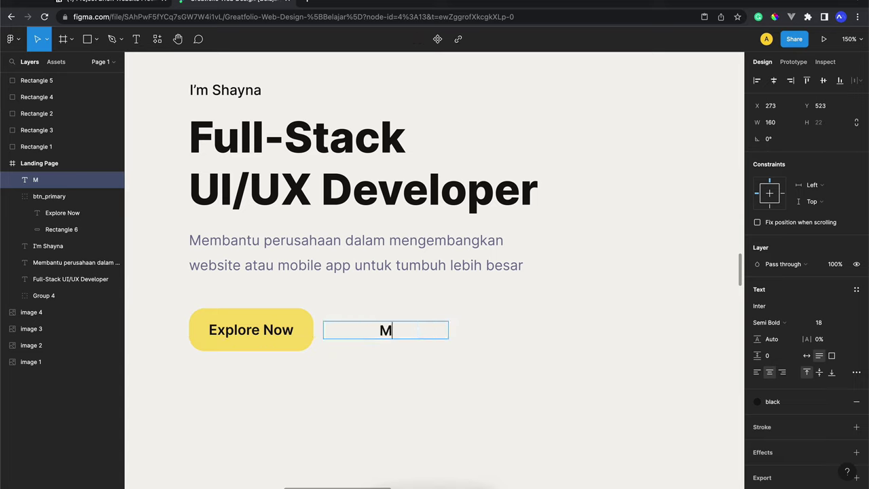
type("y Portfolio")
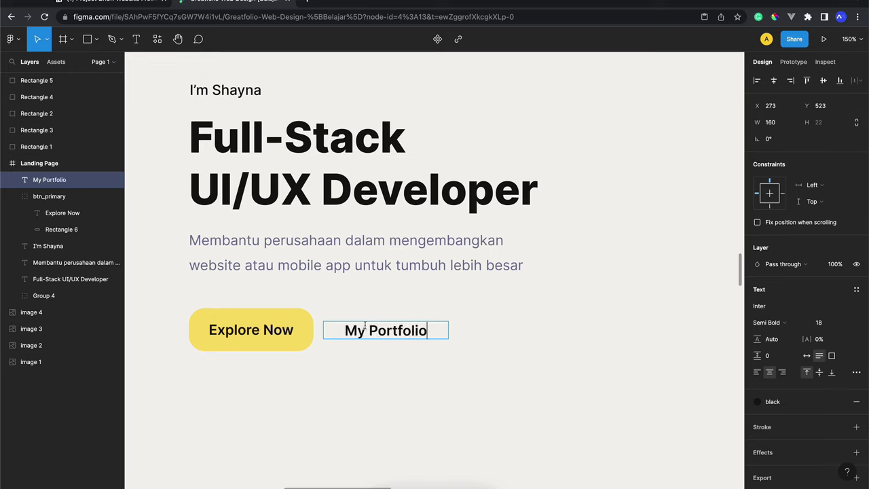
key("Escape")
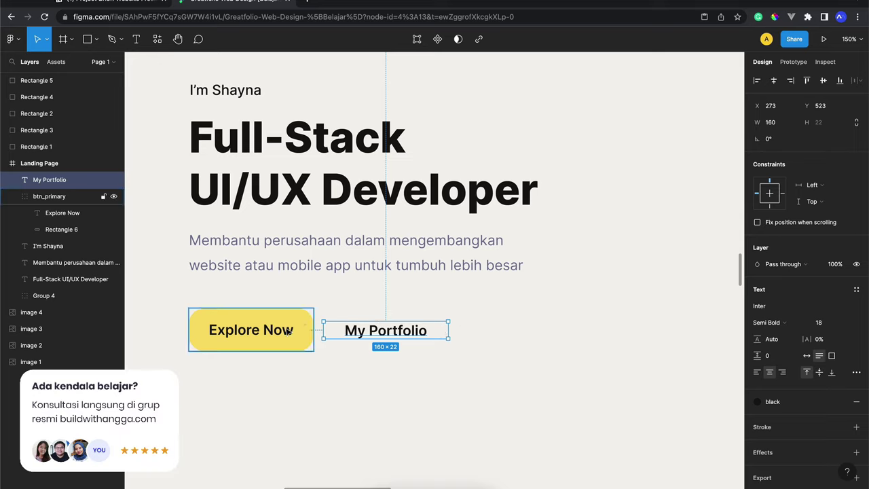
Step: Change the My Portfolio label's font weight to Medium
left_click(764, 325)
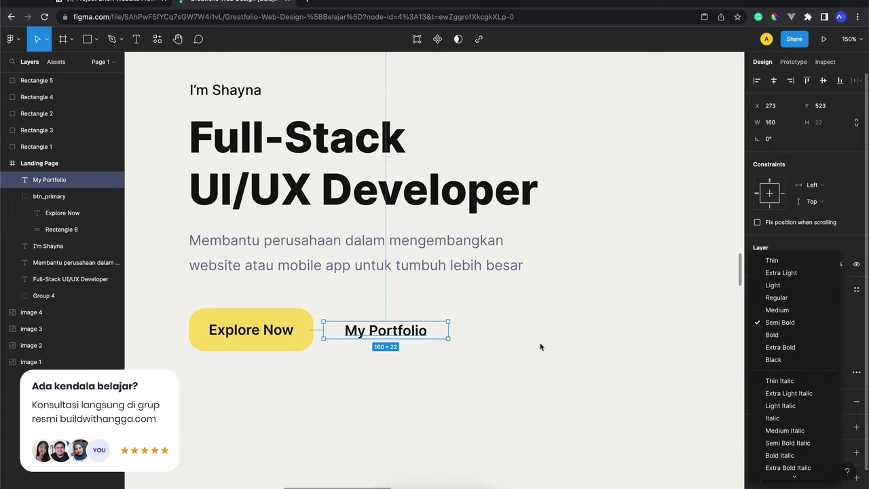
left_click(794, 310)
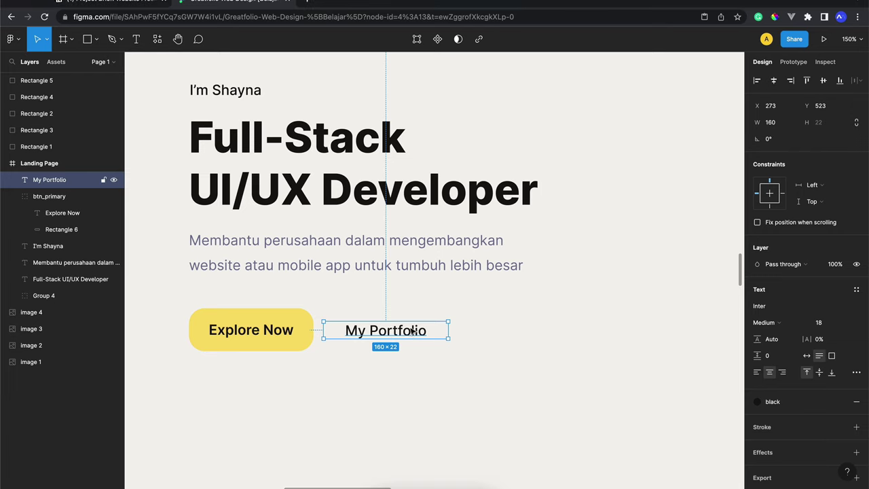
left_click(470, 333)
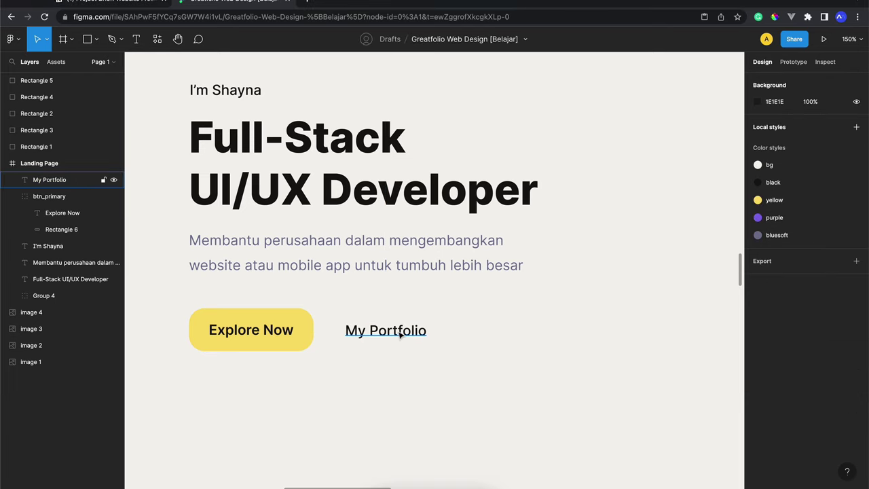
left_click(401, 332)
scroll(400, 332, "up", 5)
scroll(401, 332, "up", 3)
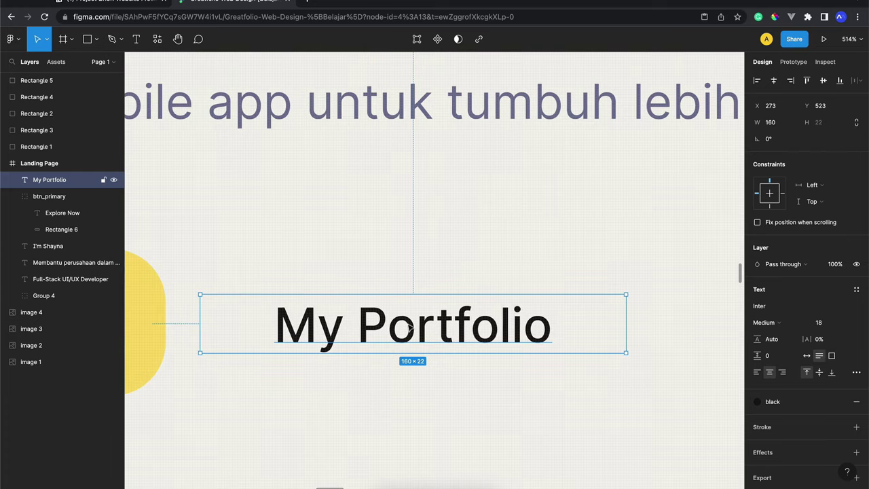
Step: Set the My Portfolio text box to Auto width so it hugs its text at 105×22
left_click(481, 272)
left_click(458, 333)
left_click(807, 356)
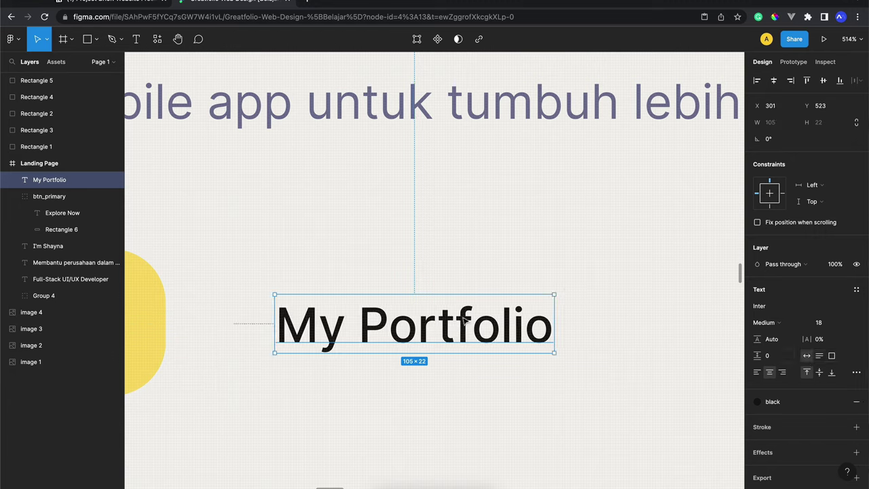
mouse_move(495, 324)
scroll(498, 322, "left", 1)
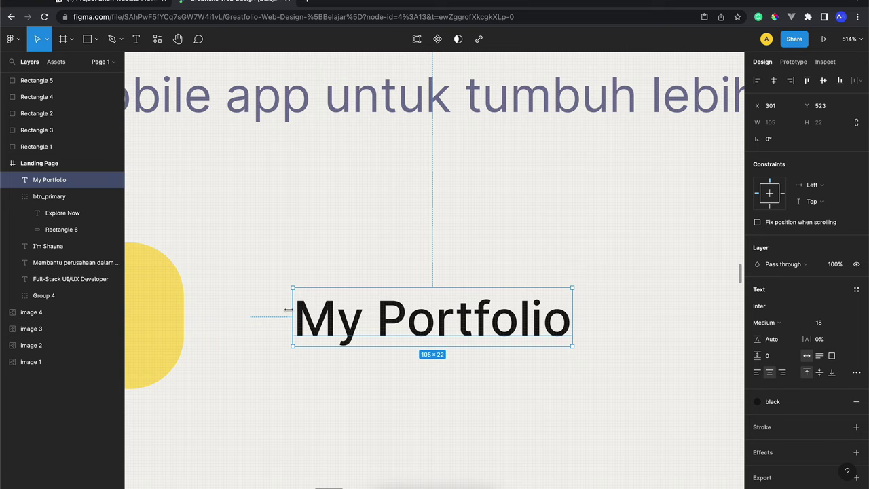
scroll(572, 307, "right", 1)
scroll(573, 307, "right", 3)
scroll(573, 307, "right", 2)
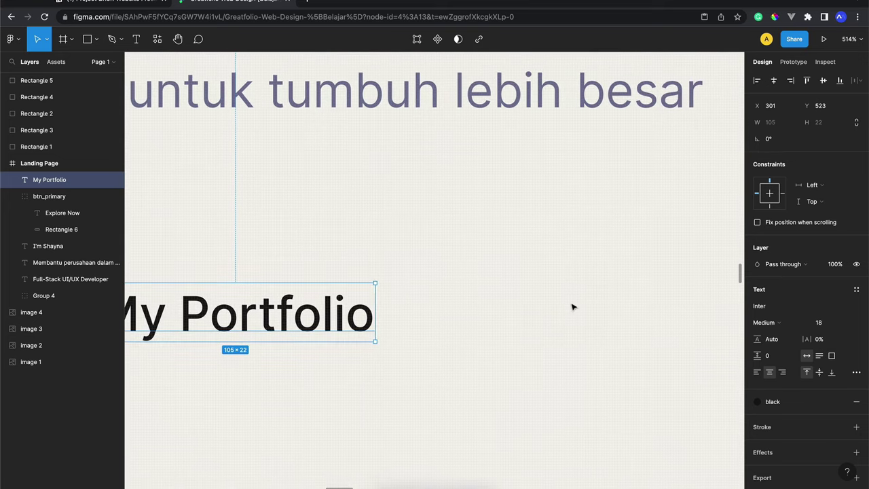
scroll(557, 306, "down", 5, "ctrl")
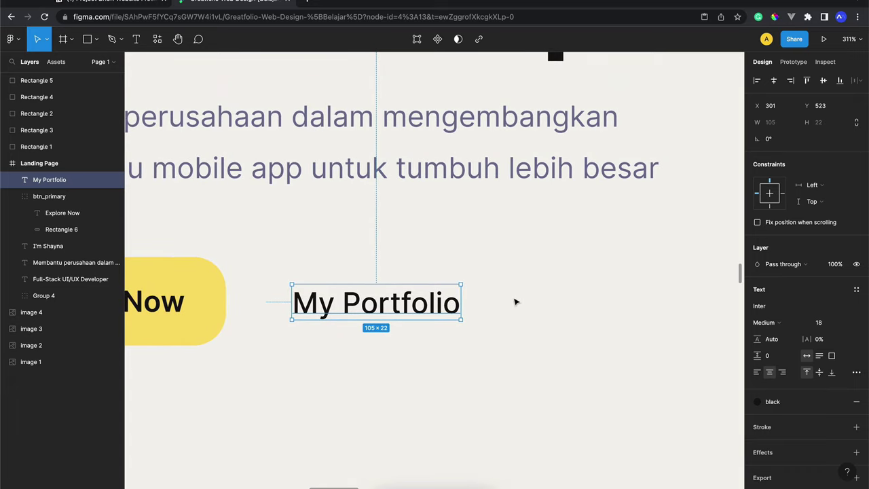
scroll(514, 302, "up", 3, "ctrl")
scroll(514, 302, "left", 2)
scroll(515, 302, "right", 2)
scroll(515, 302, "right", 1)
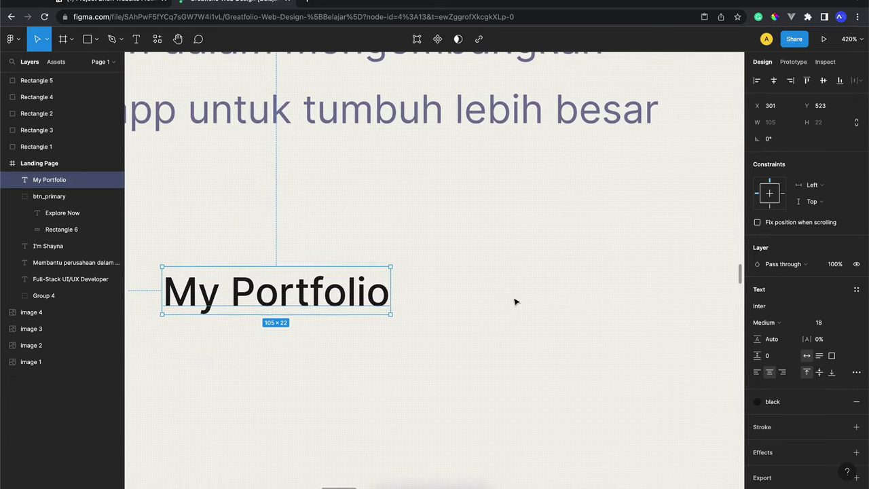
Step: Run the Iconsax 6000+ icons plugin and drag its Linear up-arrow right of My Portfolio
left_click(475, 237)
left_click(157, 38)
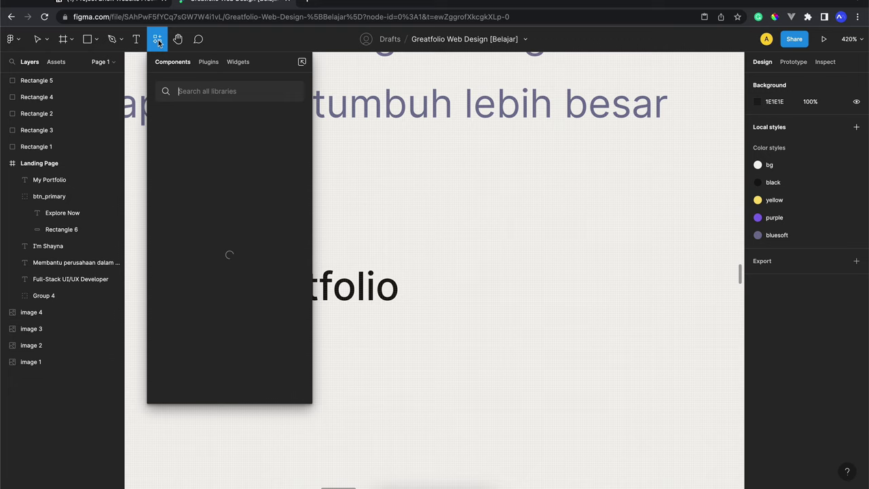
left_click(214, 64)
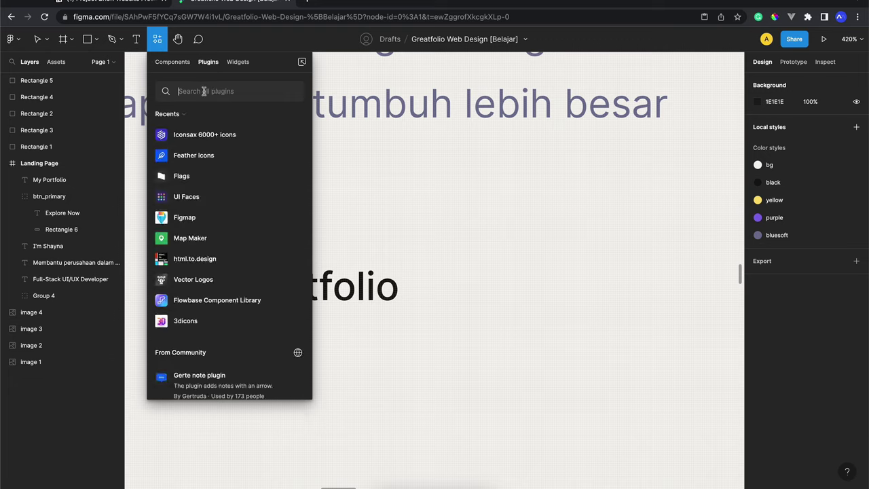
left_click(203, 91)
type("iconsa")
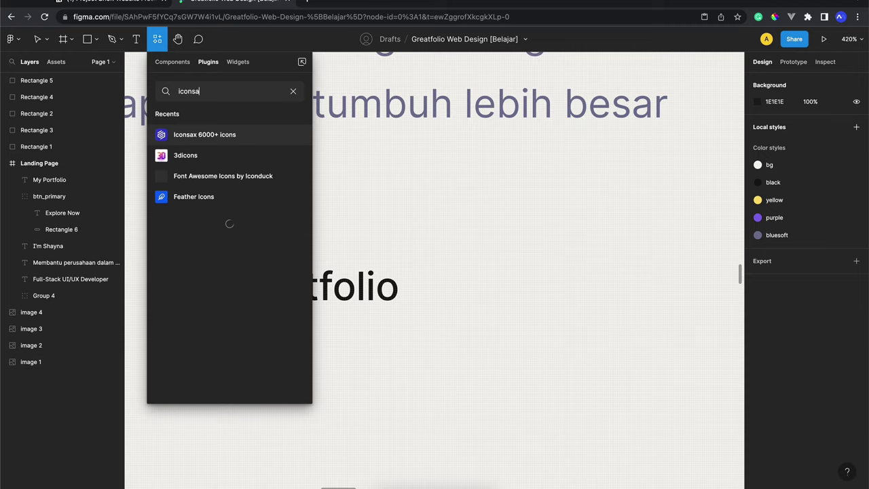
type("x")
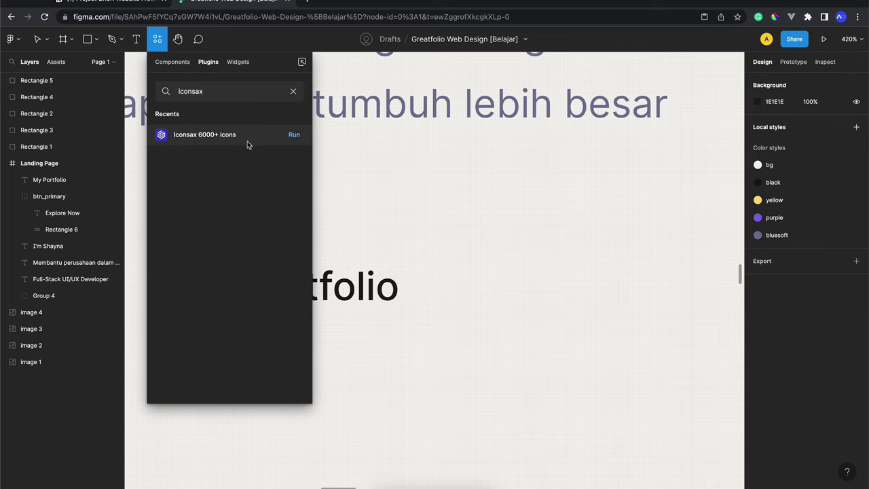
left_click(293, 136)
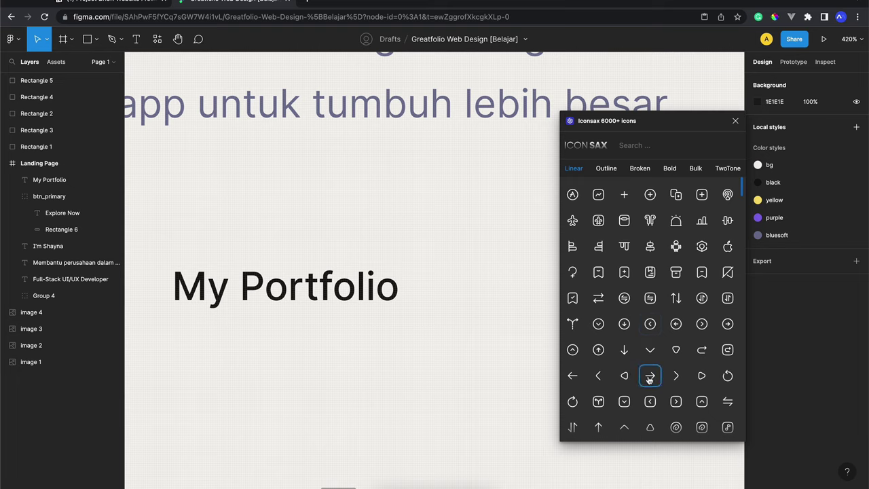
scroll(649, 380, "down", 3)
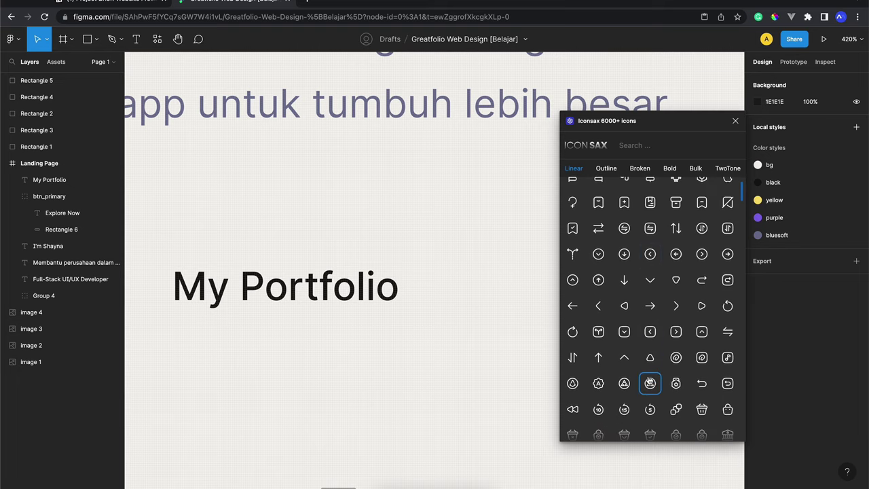
scroll(650, 380, "down", 1)
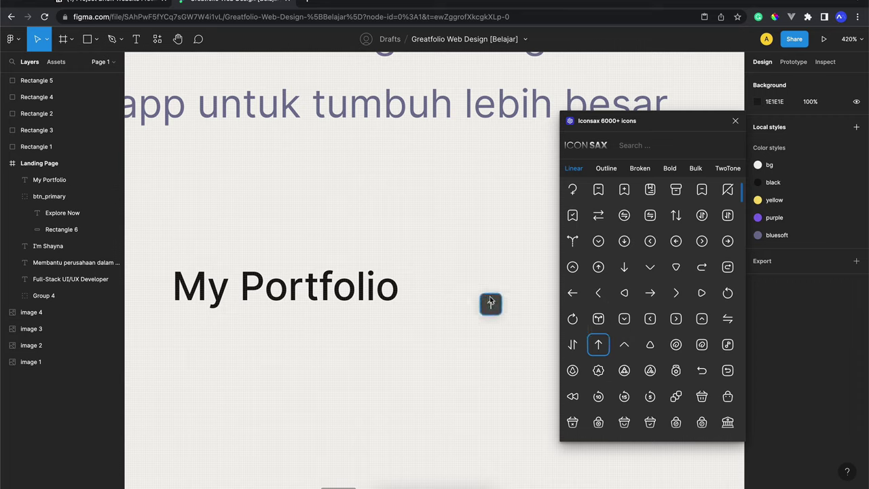
left_click_drag(598, 344, 492, 307)
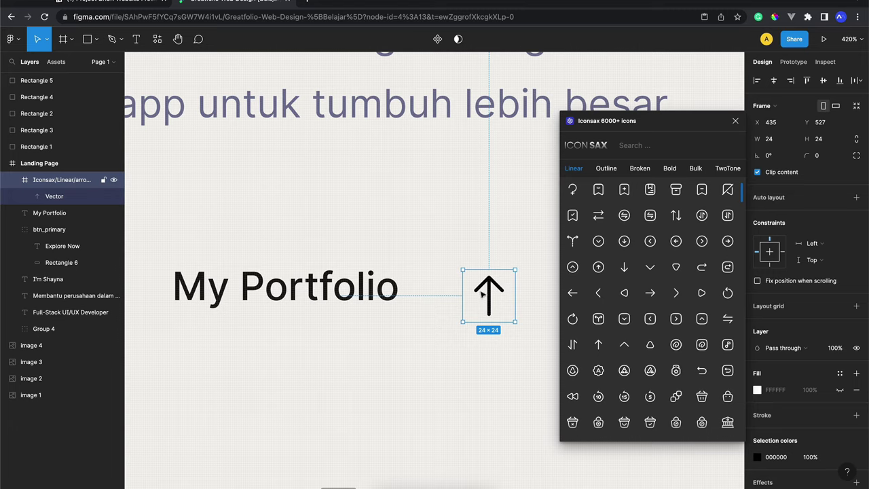
Step: Close the Iconsax plugin and rotate the arrow icon to -45°
left_click(735, 121)
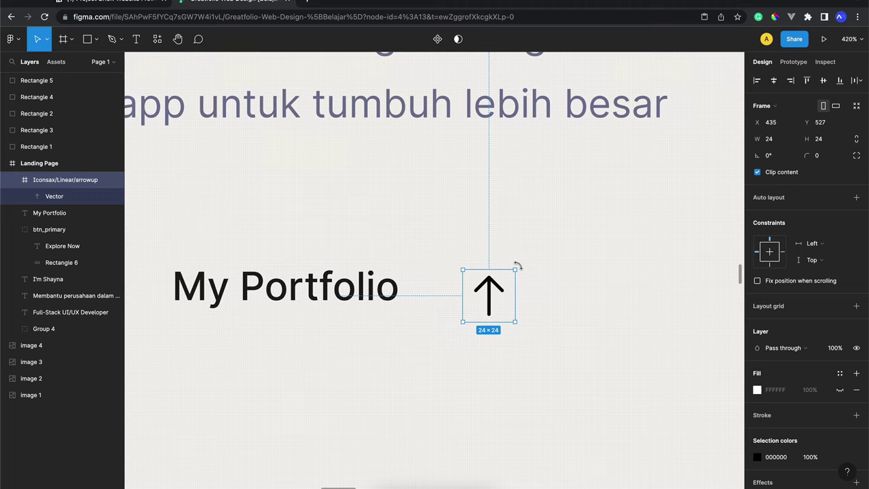
left_click_drag(518, 264, 547, 300)
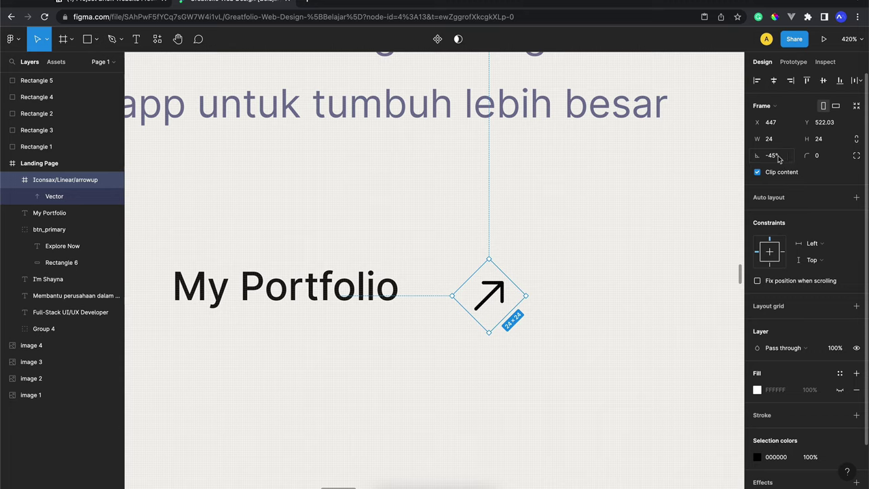
left_click(787, 159)
type("0")
key("Return")
left_click(787, 158)
key("BackSpace")
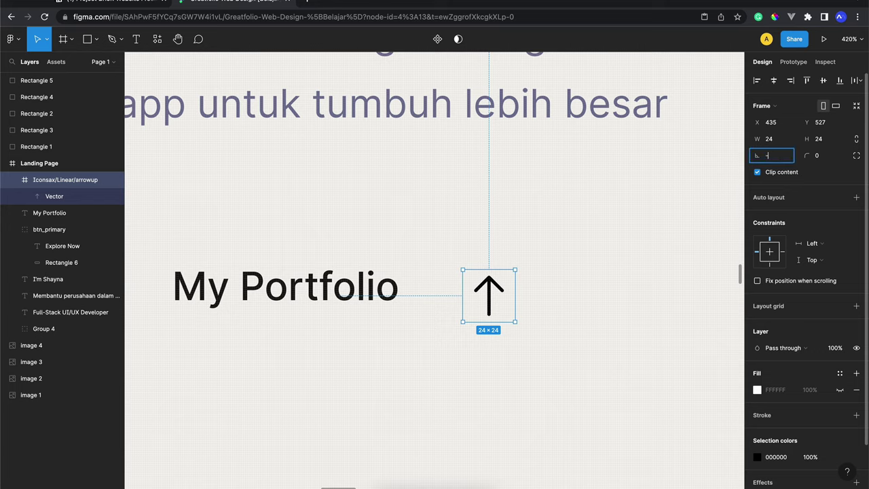
type("45")
key("Return")
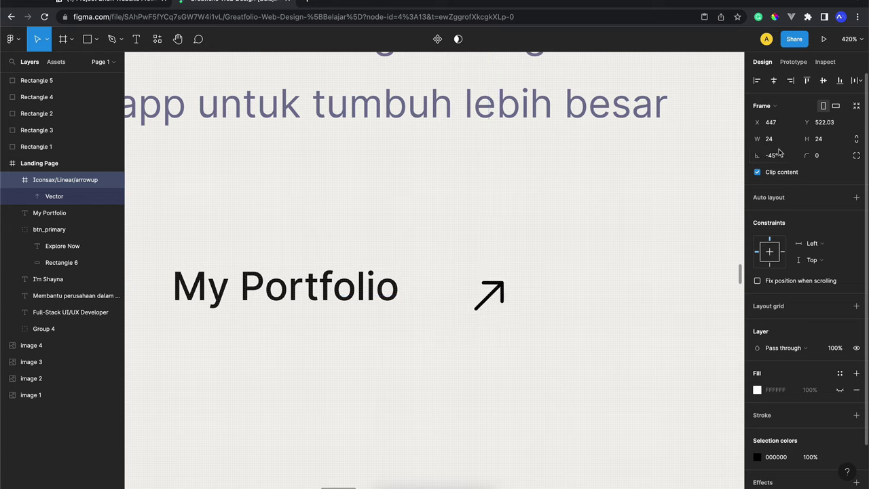
Step: Place the arrow beside My Portfolio and align their vertical centres
left_click_drag(496, 302, 434, 294)
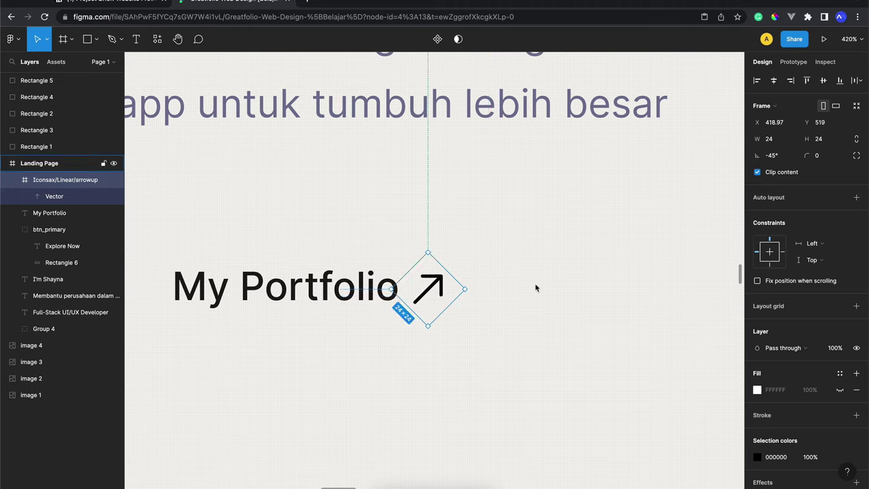
key("Right")
key("Right")
key("Right")
key("Down")
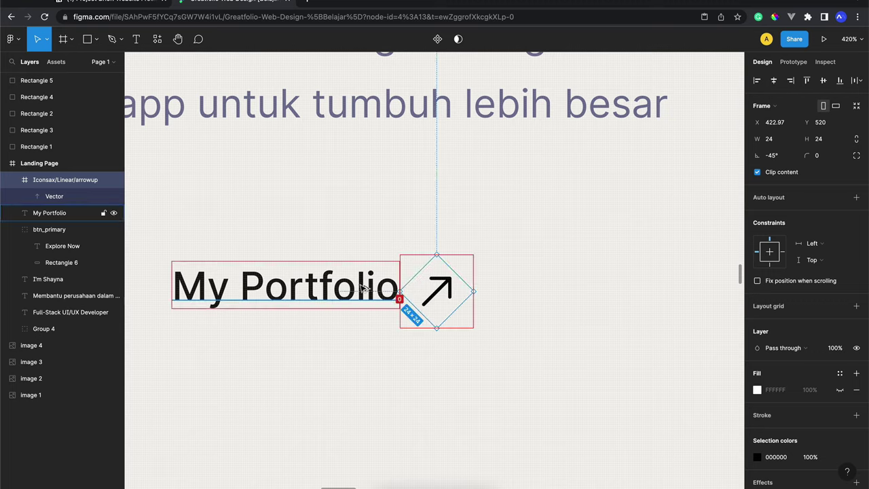
left_click_drag(337, 348, 477, 255)
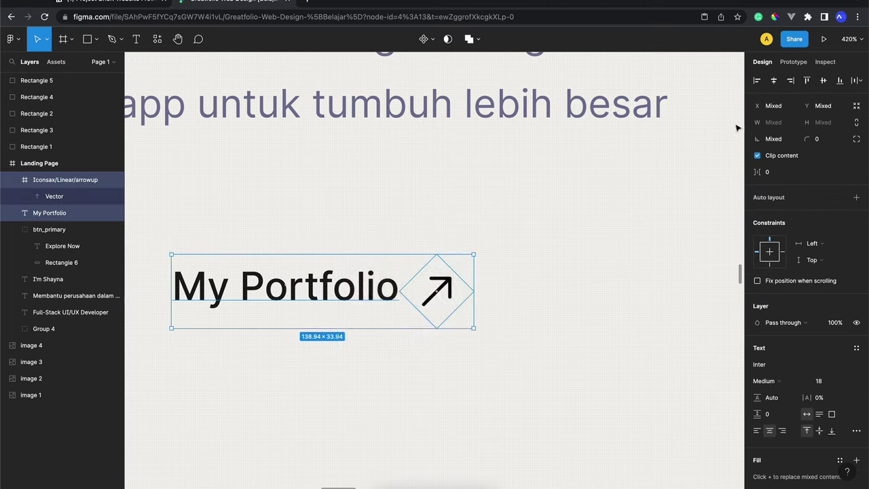
left_click(823, 80)
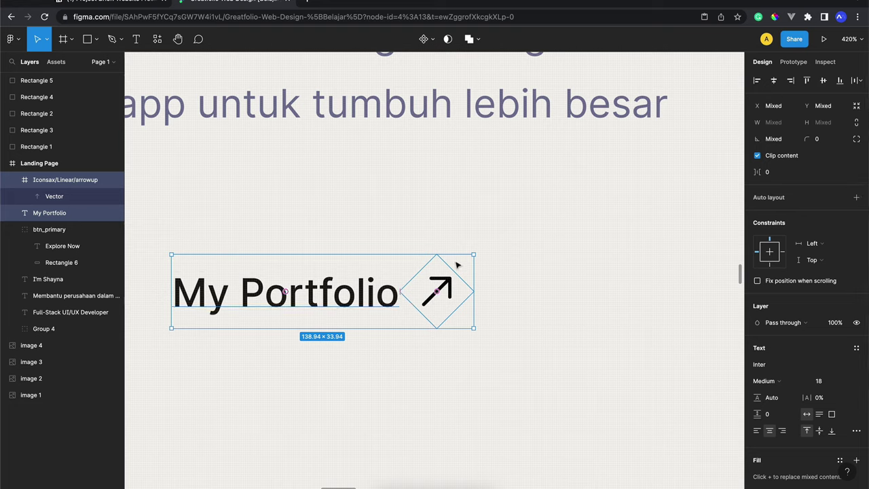
Step: Set the arrow's inner vector stroke weight to 2
left_click(515, 271)
left_click(453, 290)
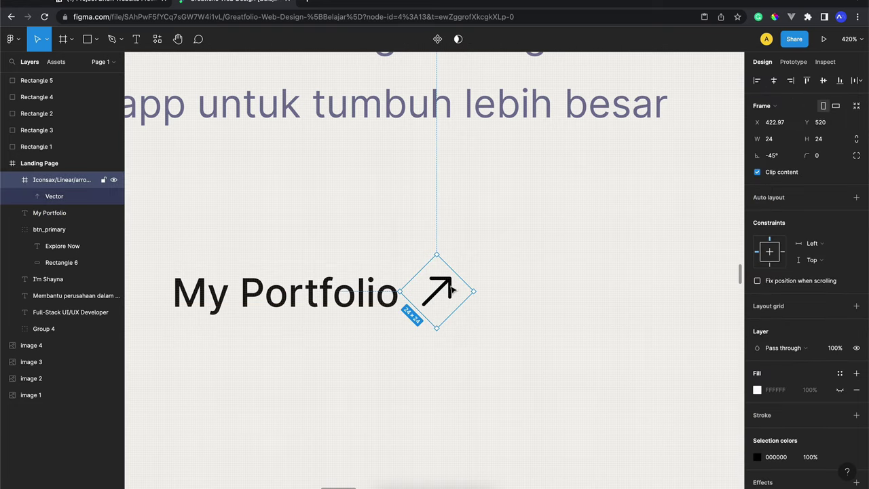
double_click(453, 290)
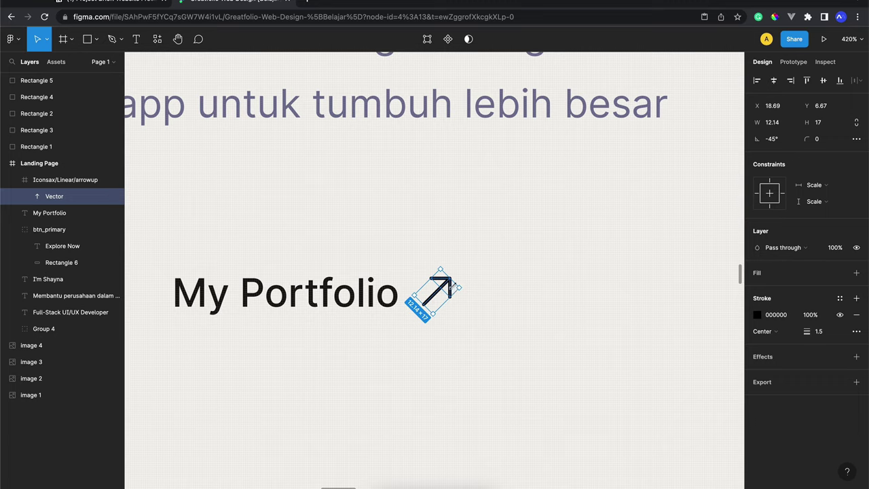
left_click(825, 337)
type("2")
key("Return")
Step: Apply the black colour style to the arrow icon
left_click(604, 295)
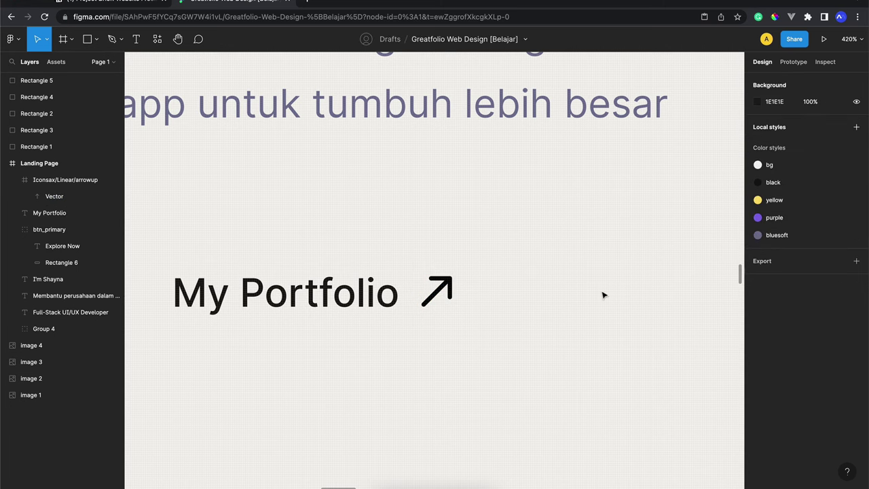
scroll(603, 295, "left", 2)
left_click(469, 286)
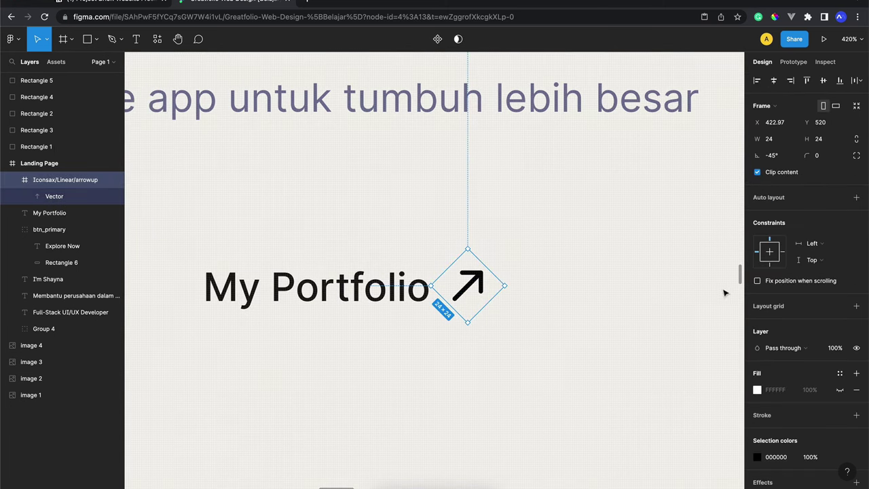
scroll(791, 382, "down", 2)
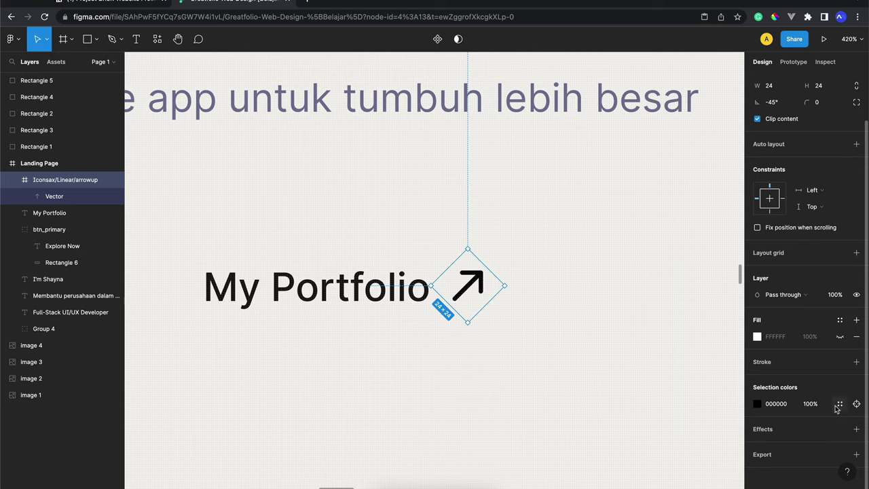
left_click(840, 404)
left_click(664, 398)
key("Escape")
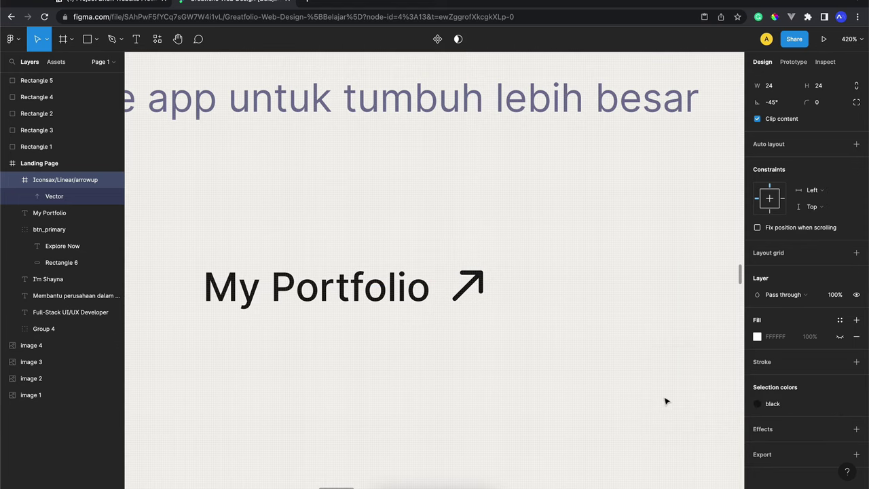
Step: Group the My Portfolio text and arrow and name the group btn_secondary
left_click(609, 274)
scroll(607, 272, "down", 5, "ctrl")
scroll(607, 271, "down", 3, "ctrl")
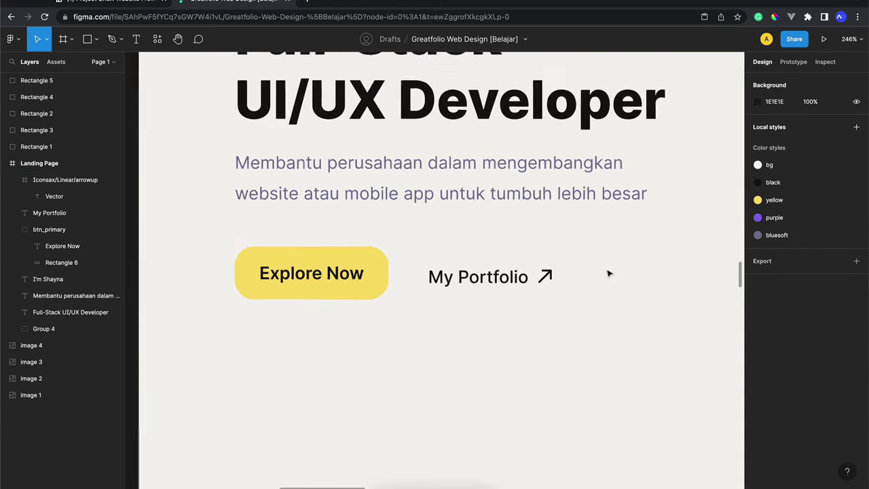
scroll(569, 281, "up", 5, "ctrl")
scroll(577, 280, "up", 3, "ctrl")
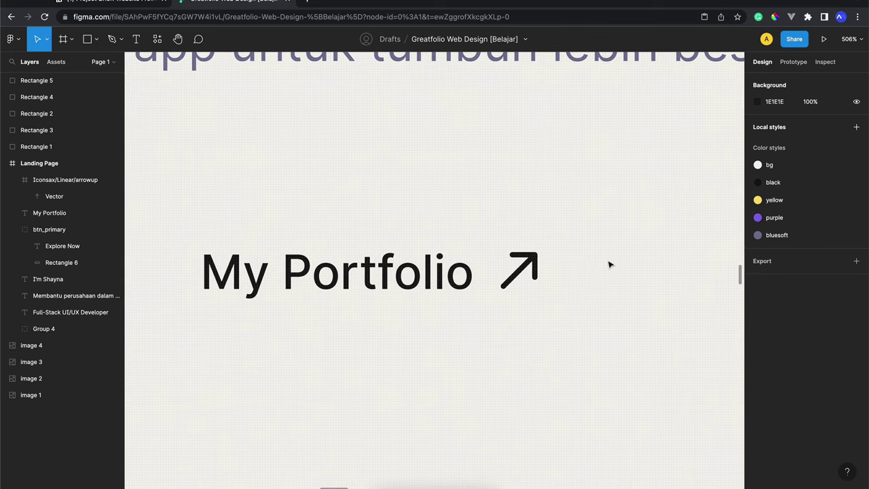
left_click_drag(589, 226, 398, 301)
scroll(429, 264, "left", 3)
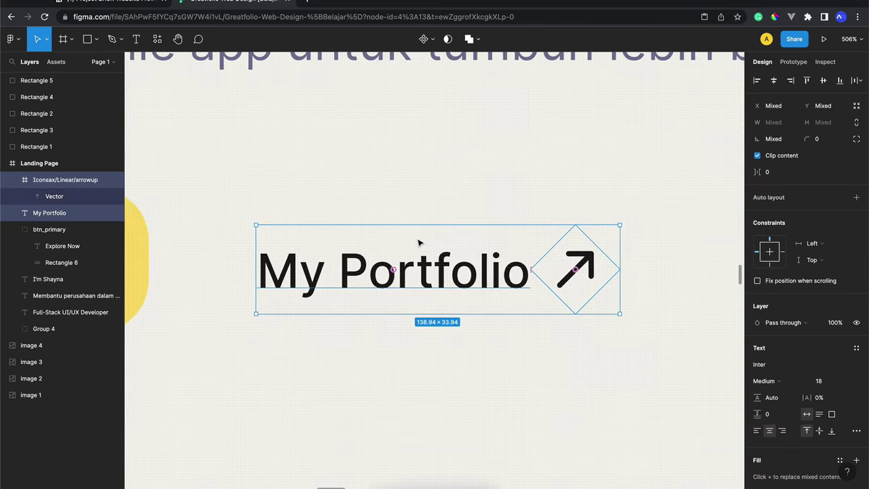
key("ctrl+g")
key("ctrl+r")
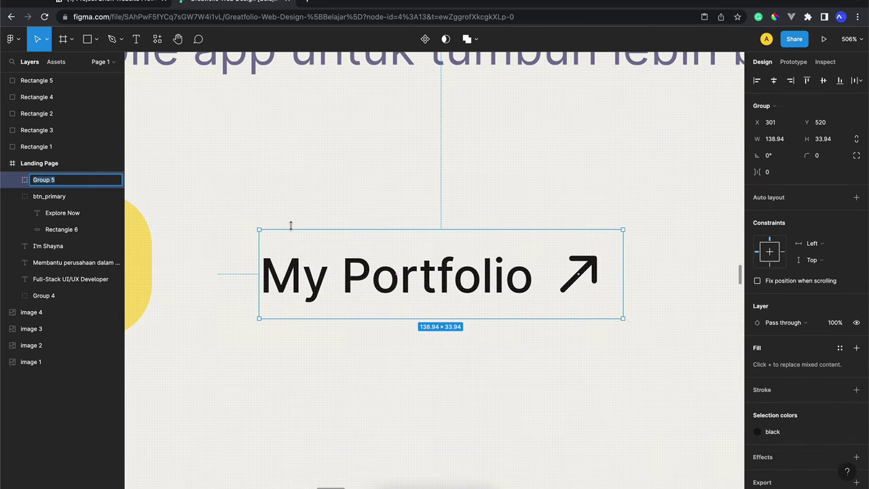
type("btn_secondary")
key("Return")
Step: Nudge btn_secondary to a 20 px gap from Explore Now and align their vertical centres
scroll(365, 192, "down", 5)
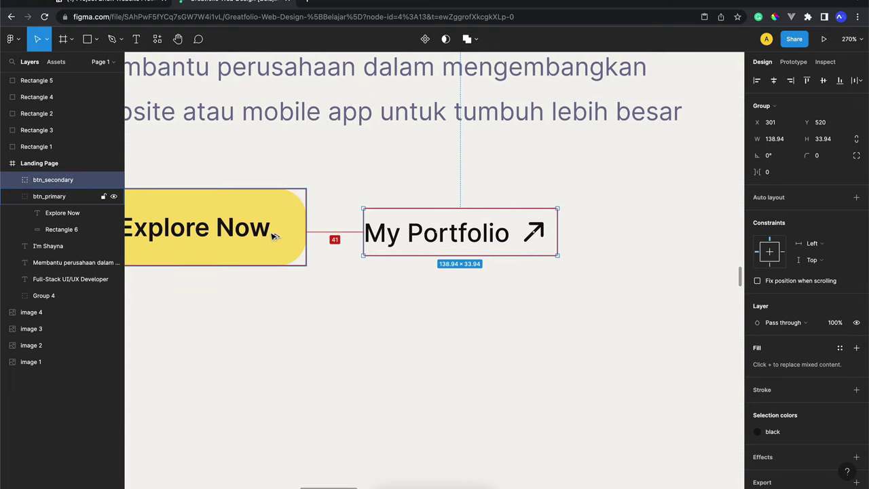
key("shift+Left")
key("shift+Left")
key("Left")
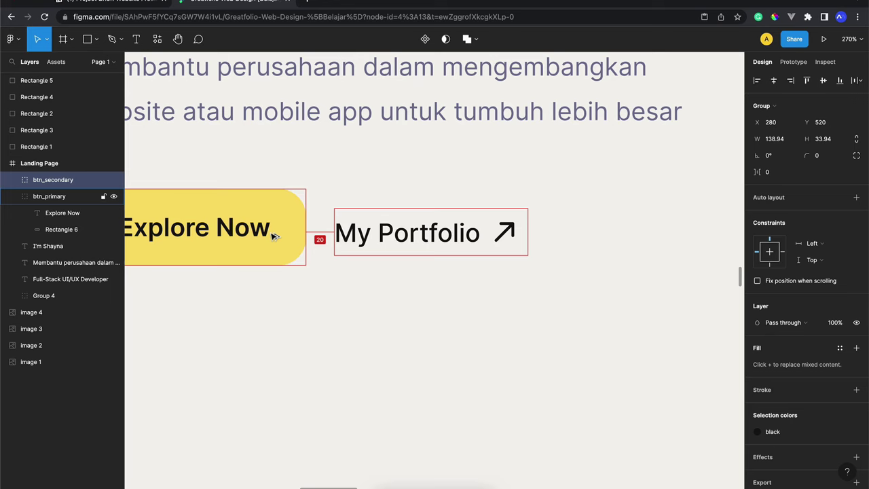
scroll(326, 241, "left", 3)
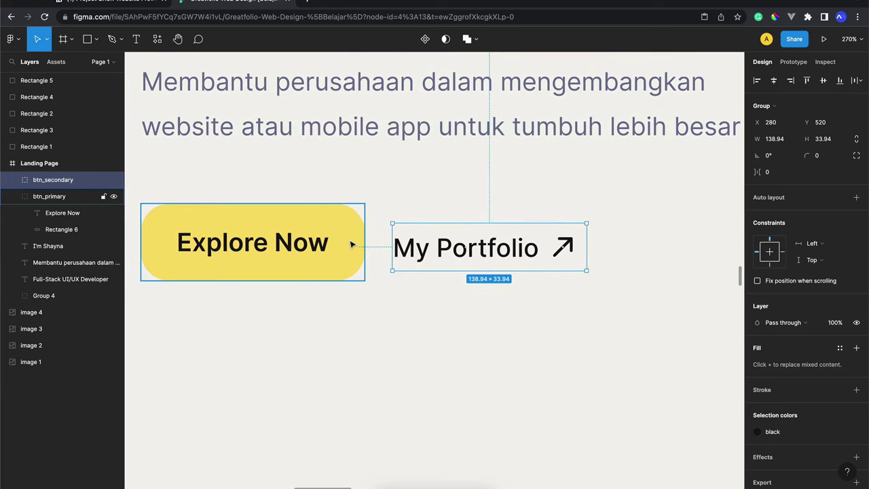
left_click(351, 245, "shift")
left_click(827, 87)
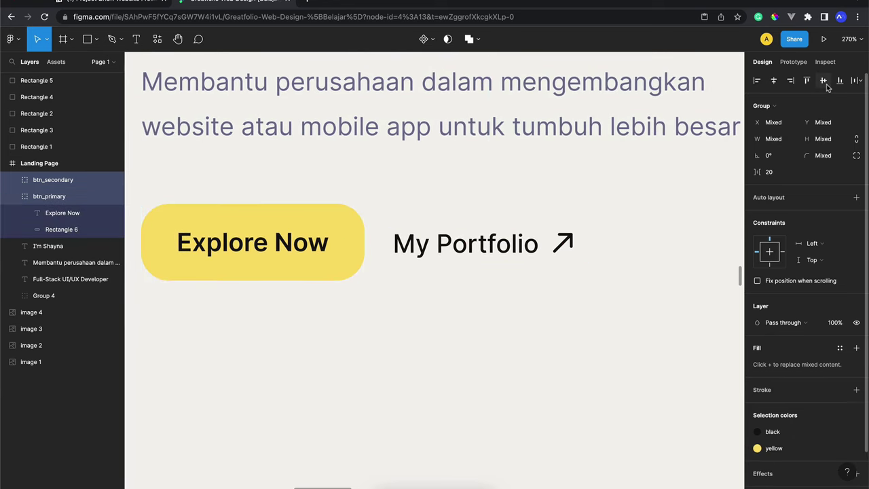
left_click(640, 188)
key("shift+0")
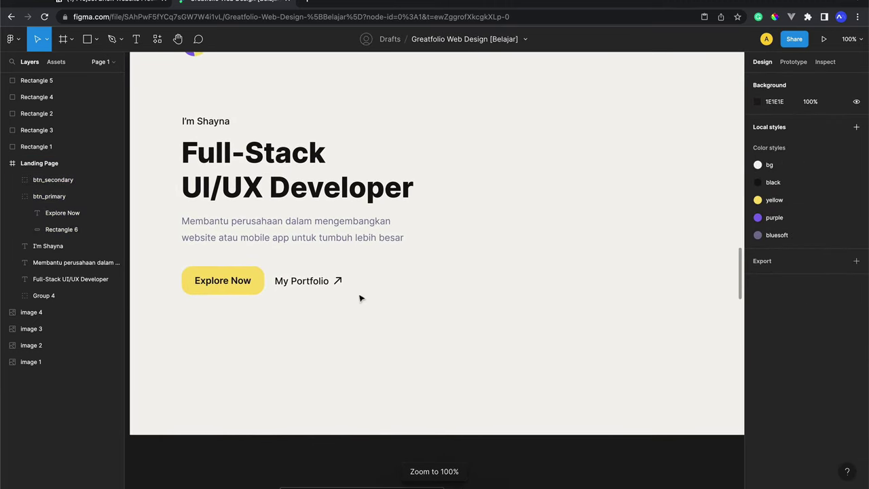
Step: Lower the arrow icon a few pixels to line up with the My Portfolio text
left_click(247, 283)
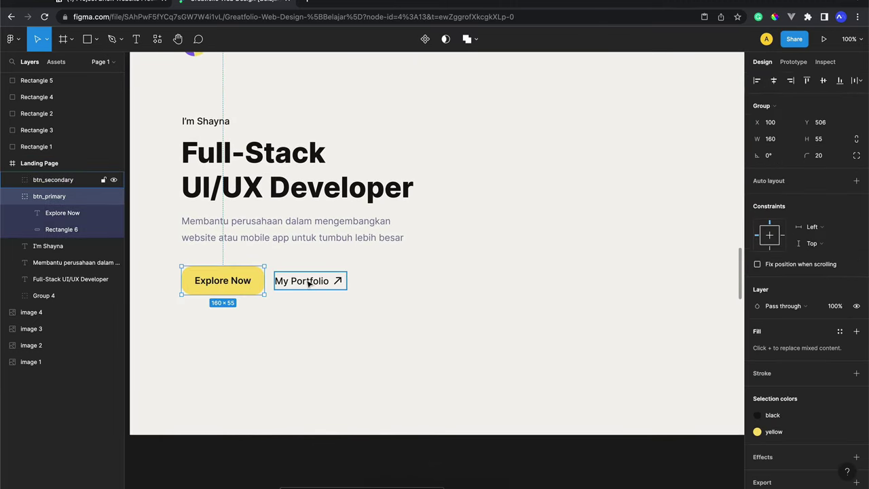
left_click(310, 328)
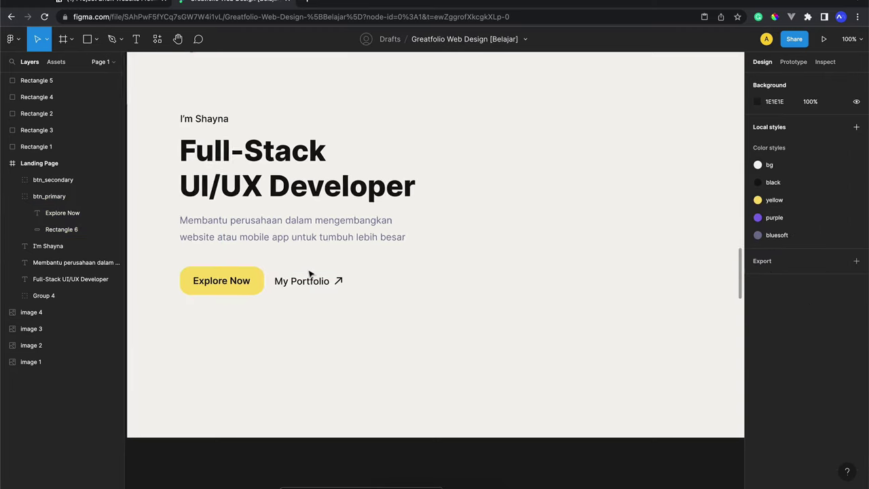
scroll(311, 328, "up", 5)
scroll(399, 199, "up", 2)
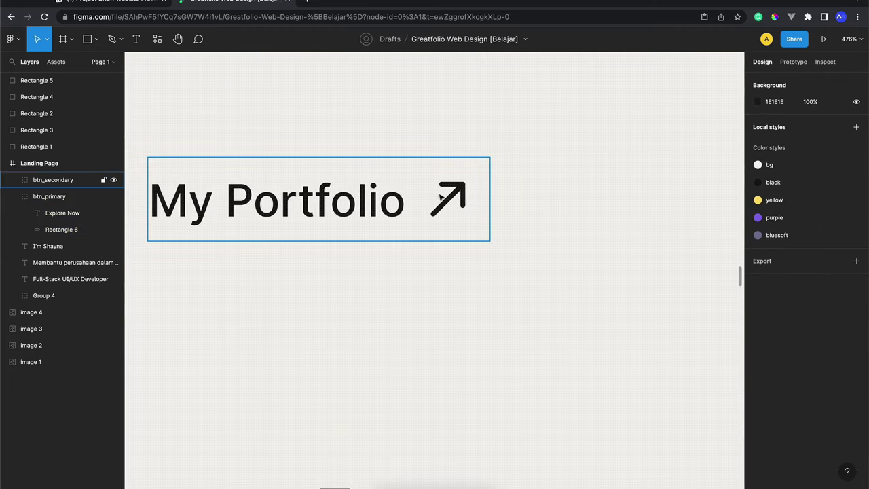
double_click(400, 201)
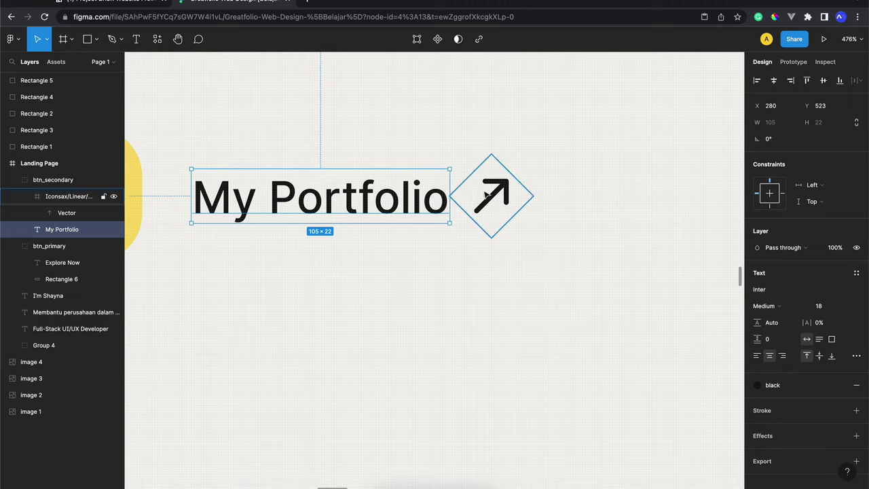
left_click(503, 197)
mouse_move(501, 197)
left_mouse_down()
mouse_move(488, 201)
mouse_move(500, 201)
left_mouse_up()
left_click(572, 236)
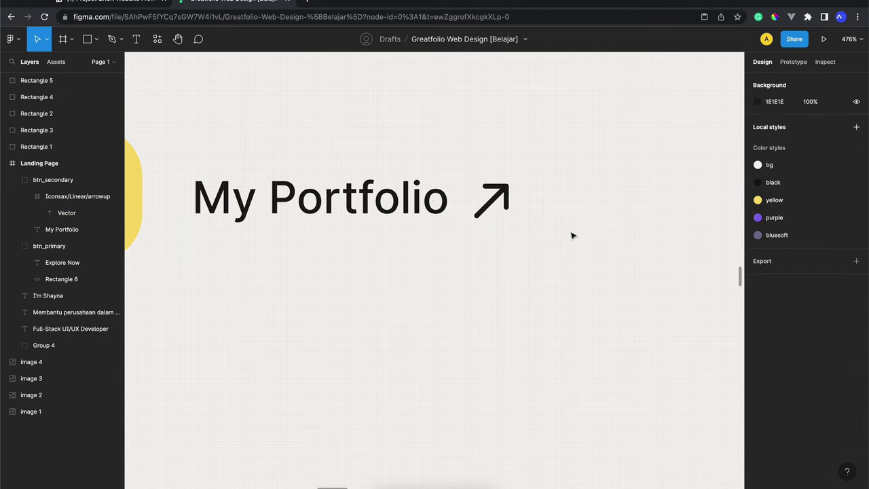
left_click(505, 212)
scroll(506, 212, "up", 3)
scroll(509, 211, "up", 3)
scroll(516, 212, "up", 3)
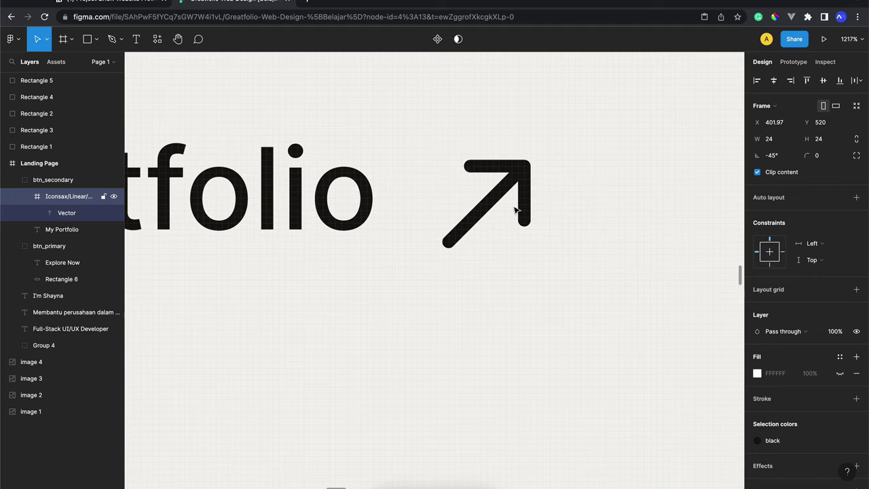
left_click(602, 184)
Step: Raise the btn_secondary group by 1 px
scroll(601, 185, "down", 3)
scroll(601, 187, "down", 2)
scroll(601, 187, "down", 2)
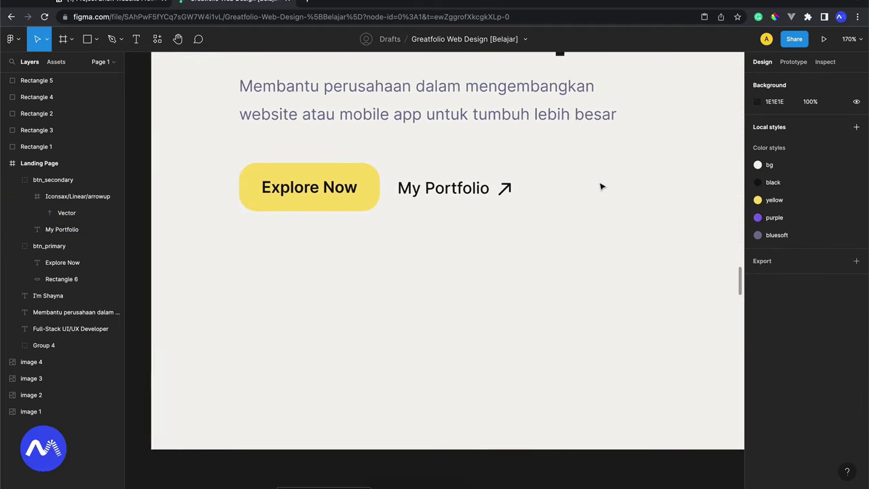
scroll(601, 187, "down", 1)
scroll(601, 186, "up", 2)
scroll(601, 187, "right", 2)
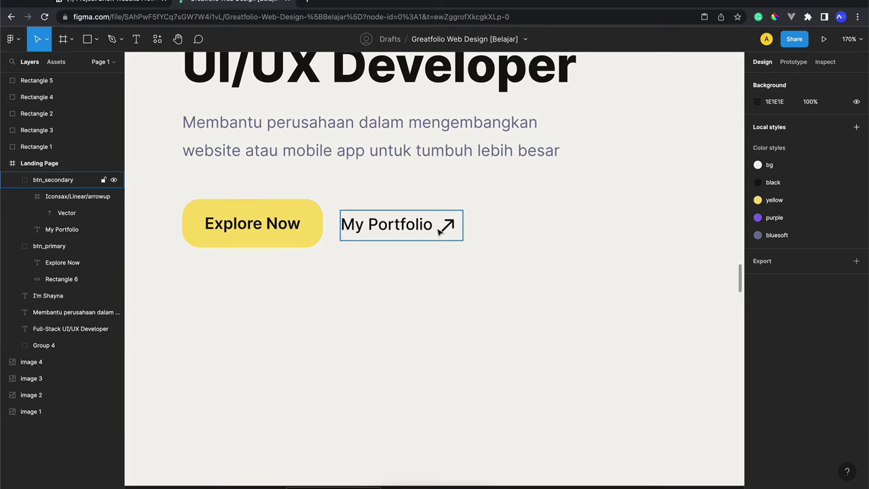
left_click(388, 231)
key("Up")
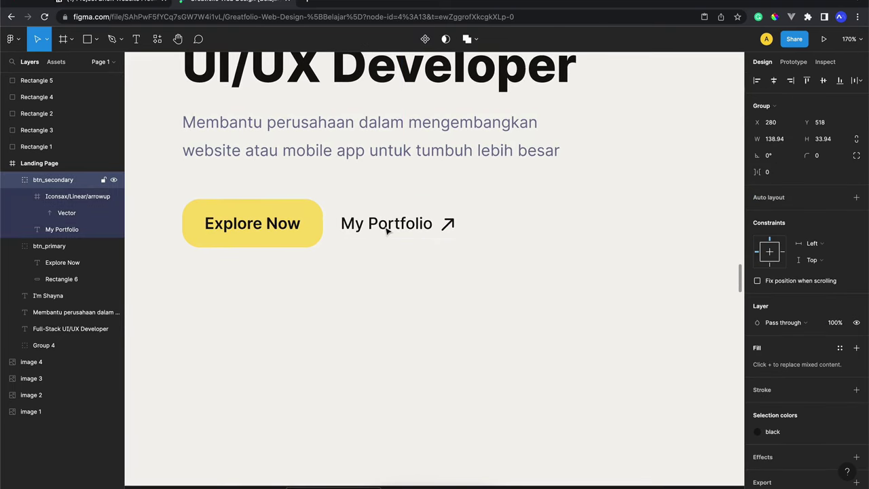
scroll(388, 231, "up", 3)
scroll(389, 231, "up", 2)
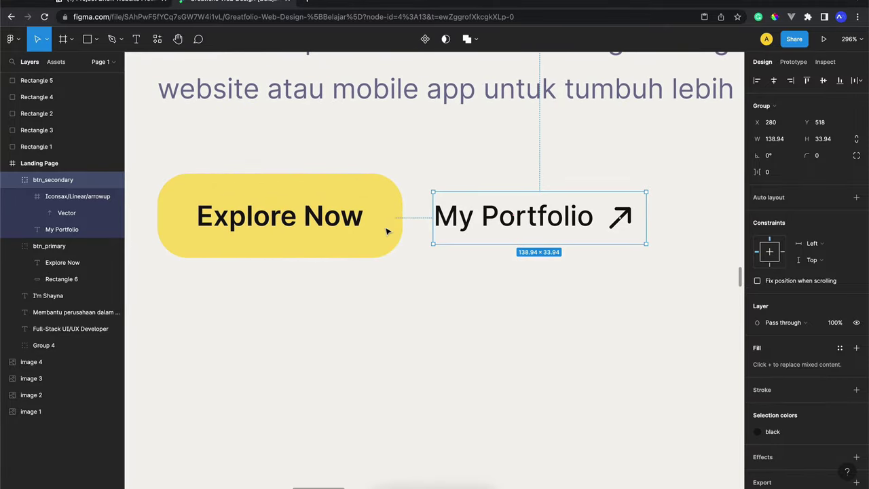
Step: Pan around the Landing Page hero to review the headline, buttons and arrow
left_click(432, 156)
scroll(435, 153, "up", 2)
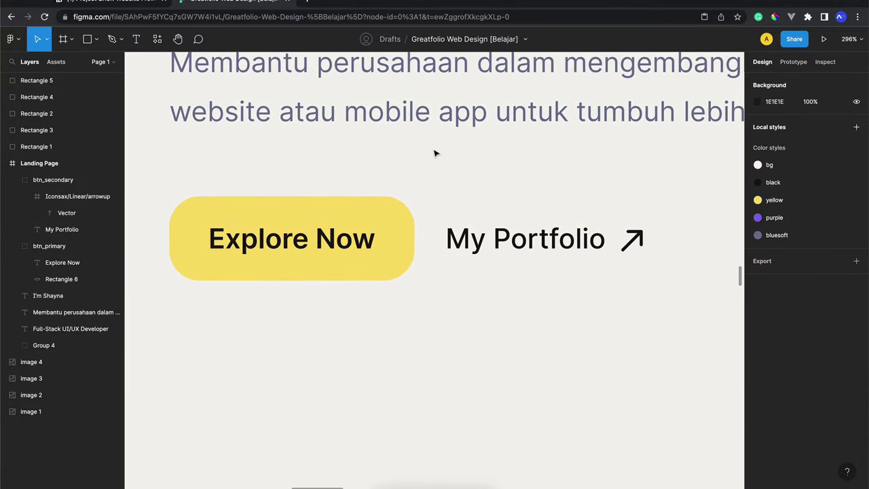
scroll(435, 153, "right", 1)
scroll(436, 153, "down", 1)
scroll(436, 153, "down", 2)
scroll(435, 153, "up", 3)
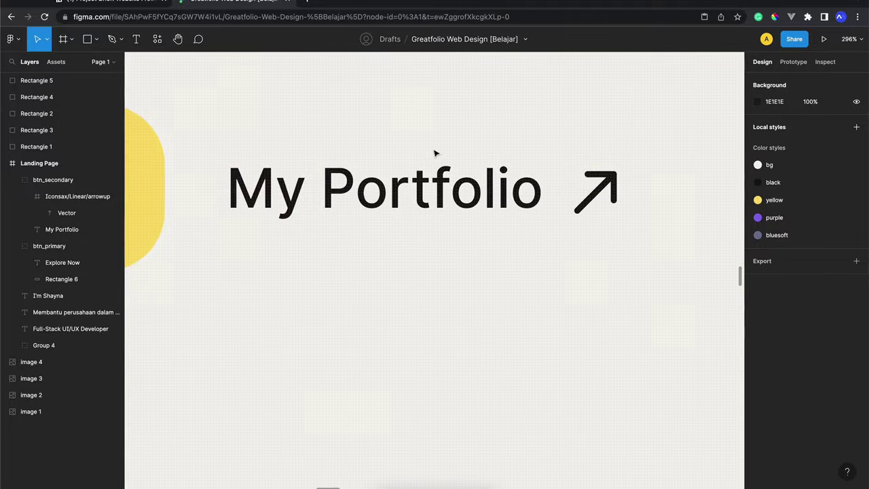
scroll(436, 152, "down", 3)
scroll(435, 152, "down", 2)
scroll(436, 153, "up", 1)
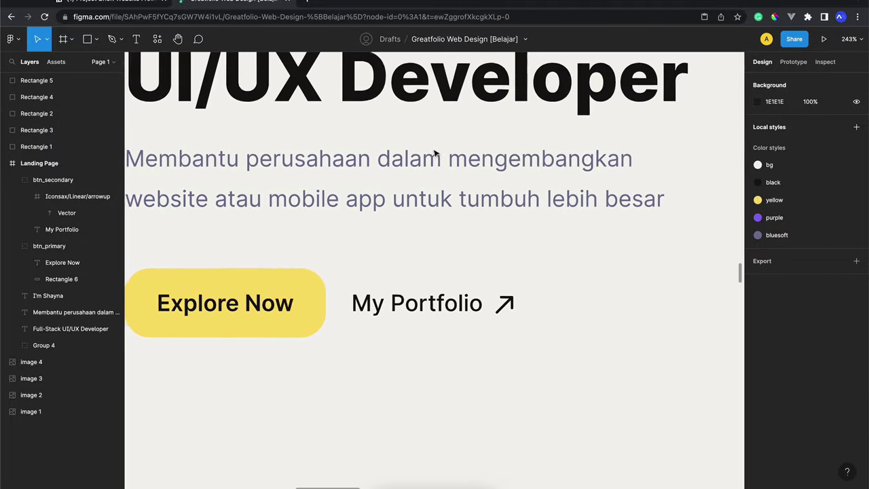
scroll(435, 153, "up", 2)
scroll(435, 153, "down", 3)
scroll(435, 153, "down", 2)
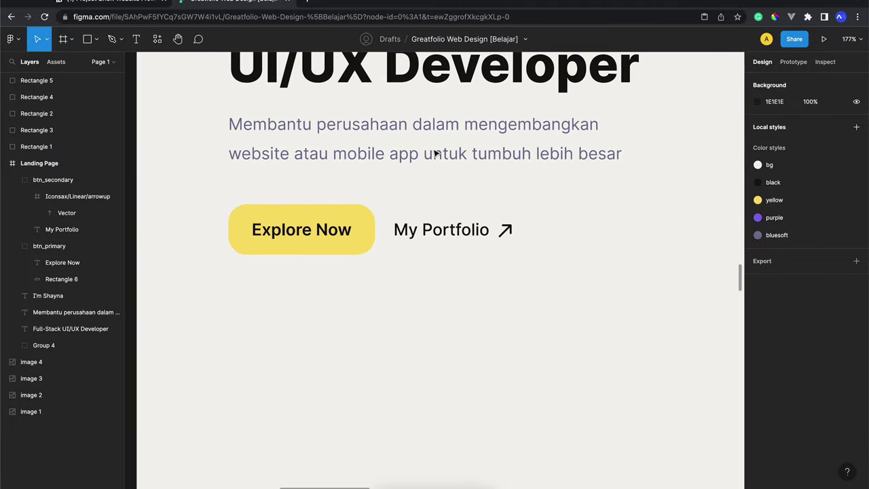
scroll(435, 152, "up", 1)
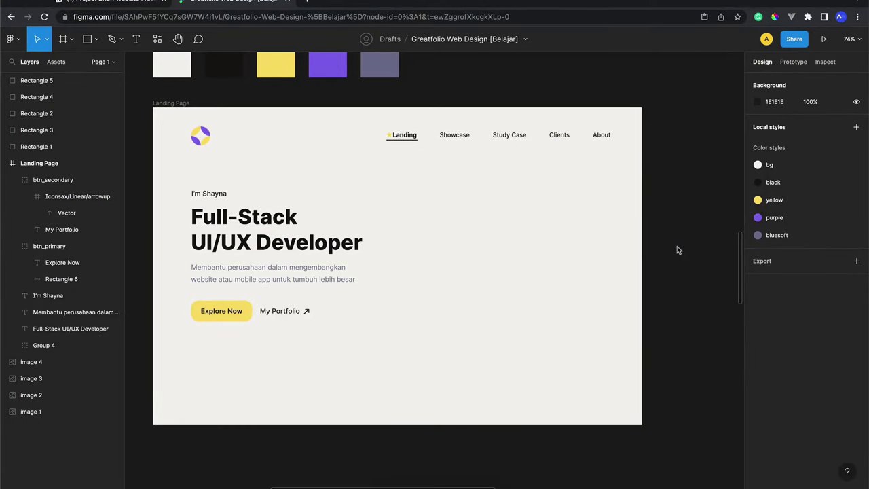
Step: Survey the full landing page and select the hero text with both buttons
scroll(667, 224, "left", 3)
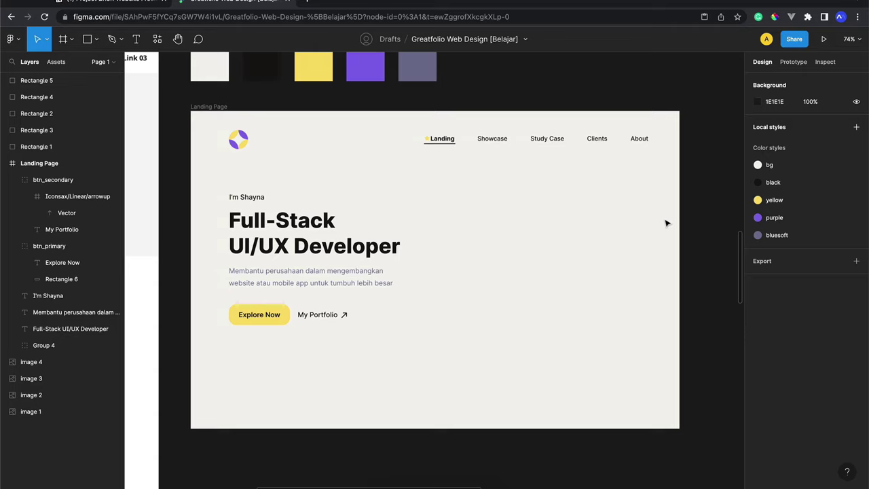
scroll(443, 213, "up", 5, "ctrl")
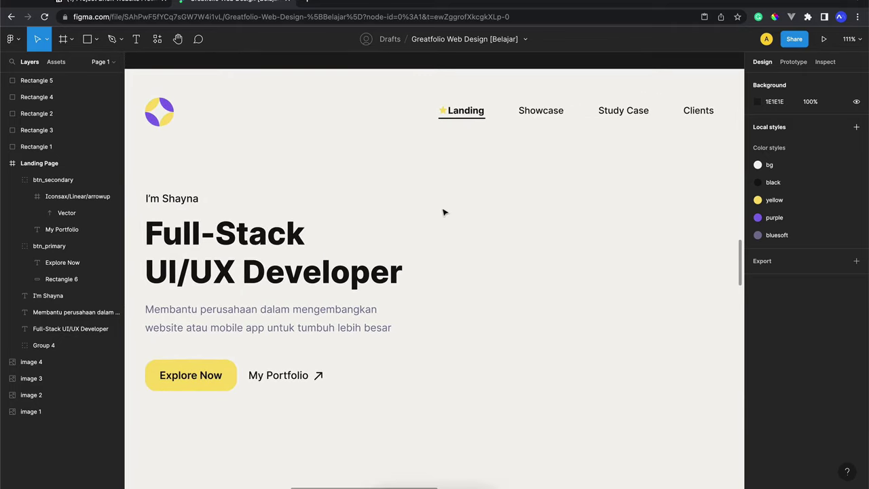
scroll(442, 213, "down", 3, "ctrl")
scroll(443, 213, "right", 3)
scroll(443, 213, "up", 4, "ctrl")
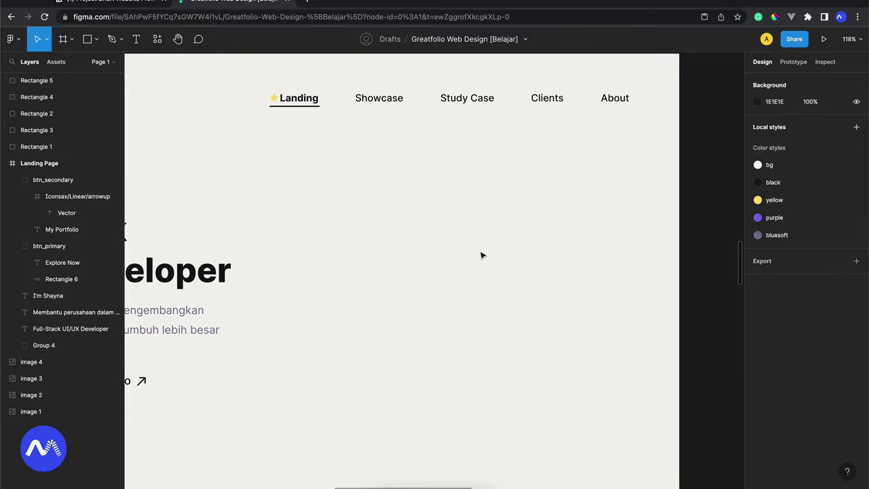
scroll(481, 255, "left", 5)
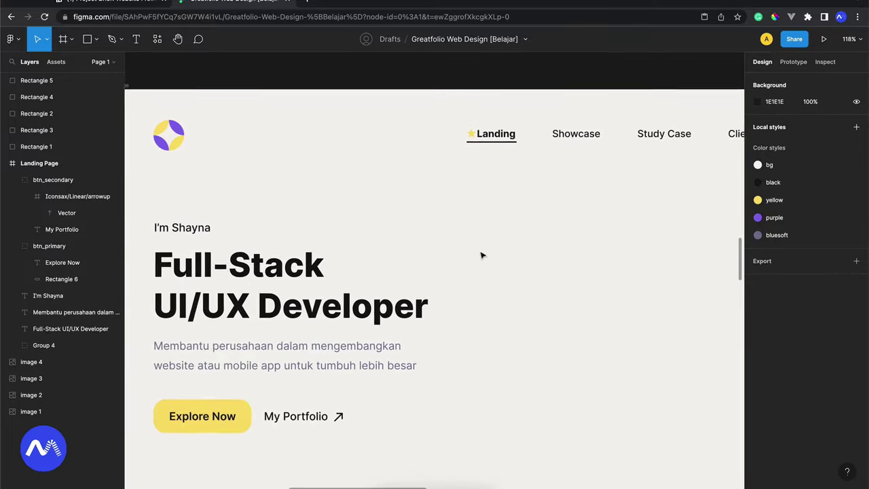
scroll(480, 256, "right", 1)
scroll(481, 256, "left", 5)
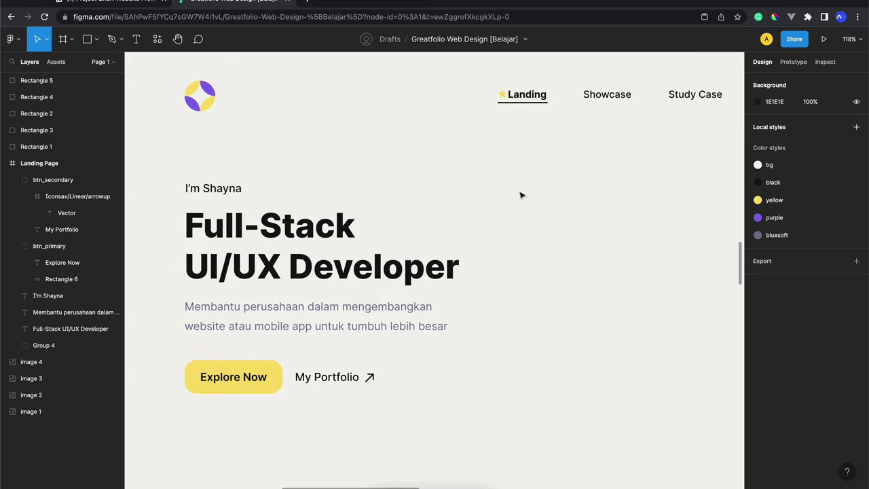
left_click_drag(466, 174, 176, 438)
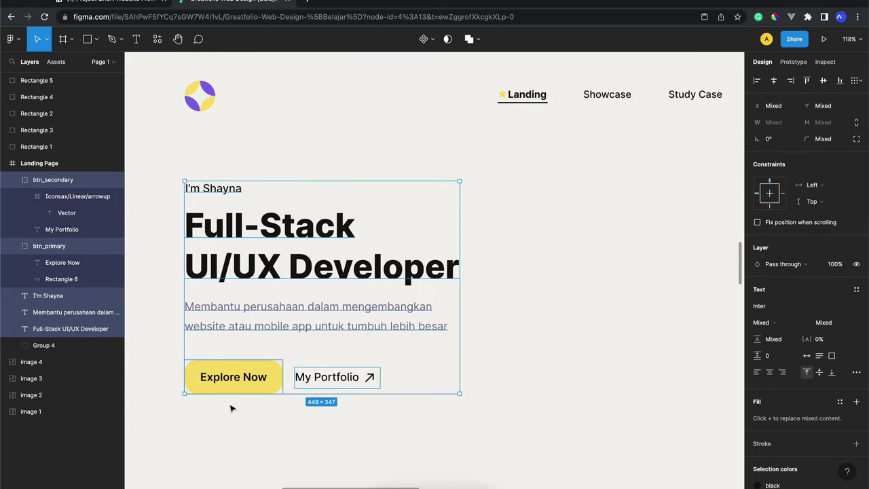
Step: Clear the hero selection and select the whole Landing Page frame
scroll(528, 277, "down", 3)
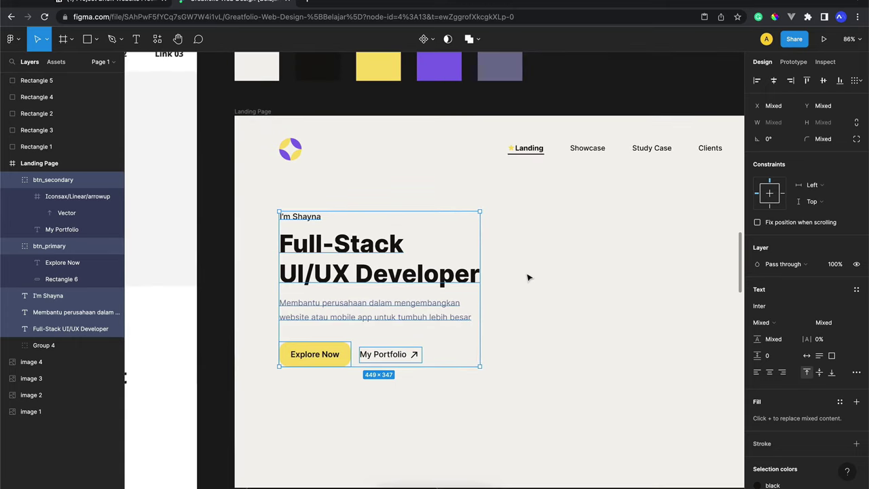
scroll(529, 277, "up", 1)
left_click(521, 250)
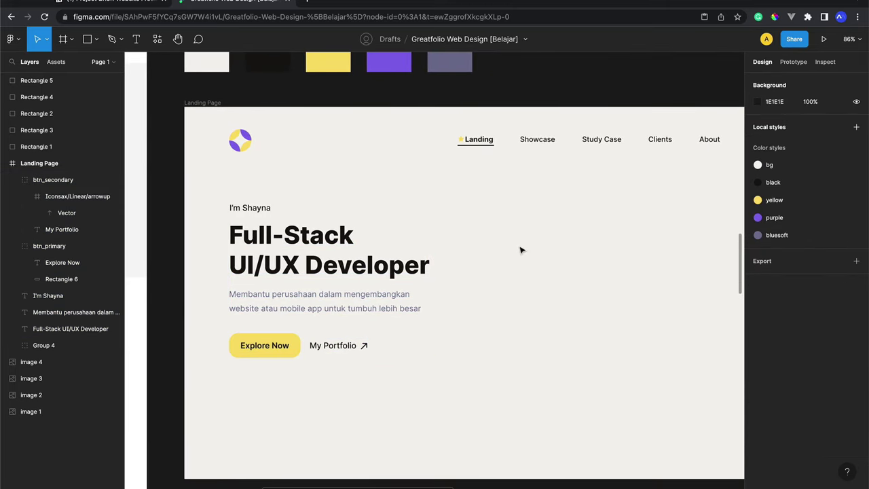
left_click(194, 101)
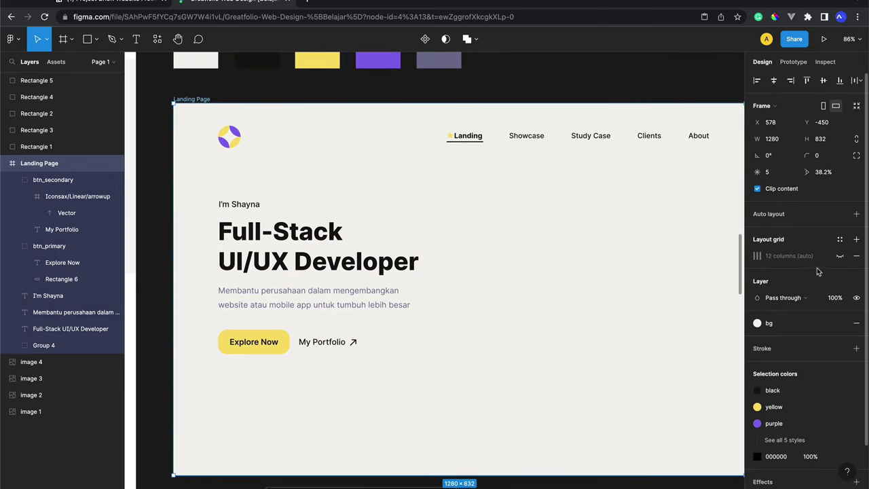
Step: Show the Landing Page's 12-column layout grid, then deselect the frame
left_click(839, 256)
scroll(596, 258, "right", 4)
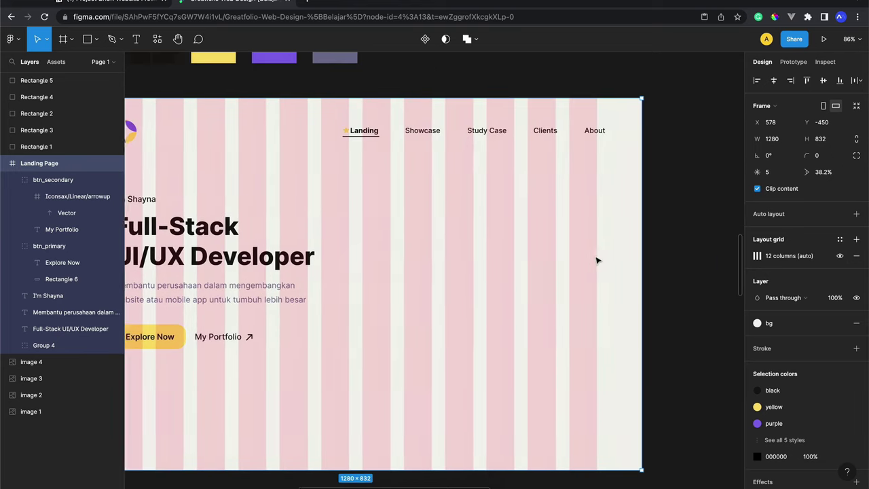
left_click(679, 212)
scroll(679, 212, "left", 3)
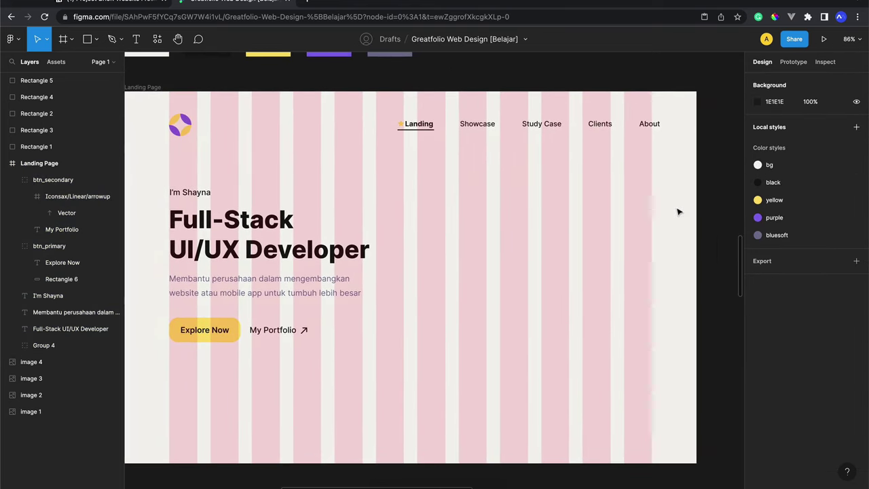
scroll(498, 217, "up", 3)
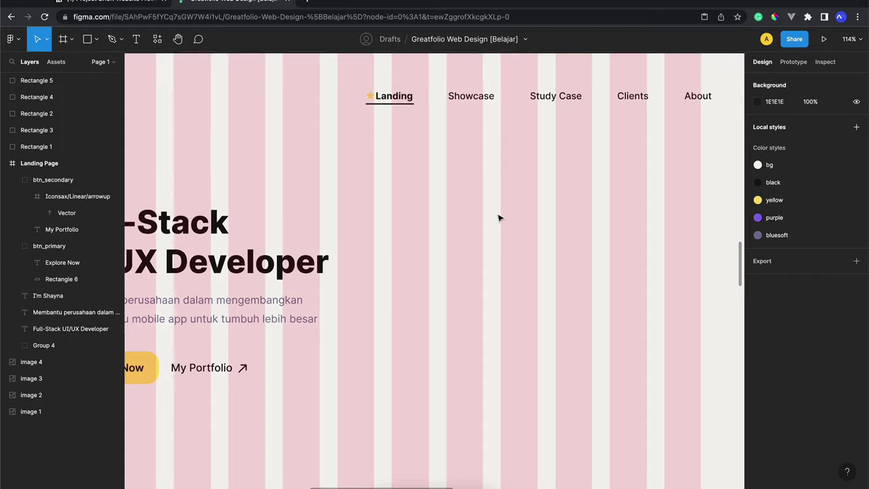
scroll(498, 217, "up", 2)
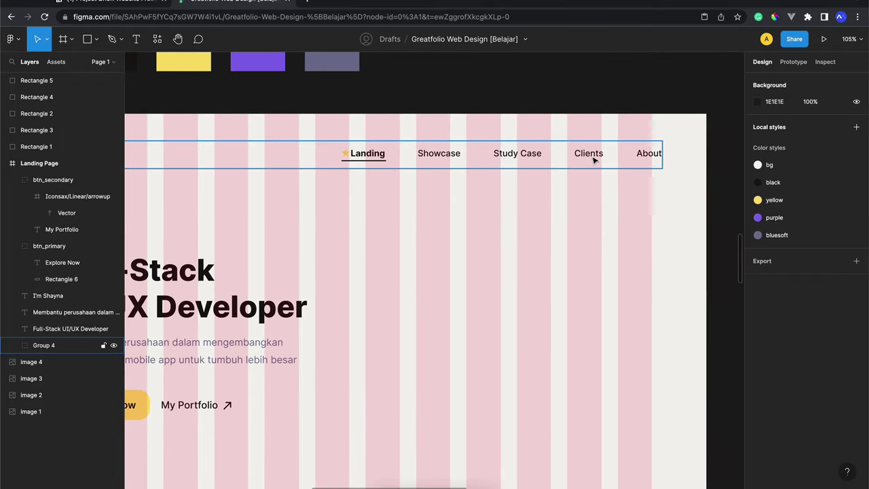
Step: Shift the navigation links group left to X 591 and check it against the grid columns
double_click(593, 159)
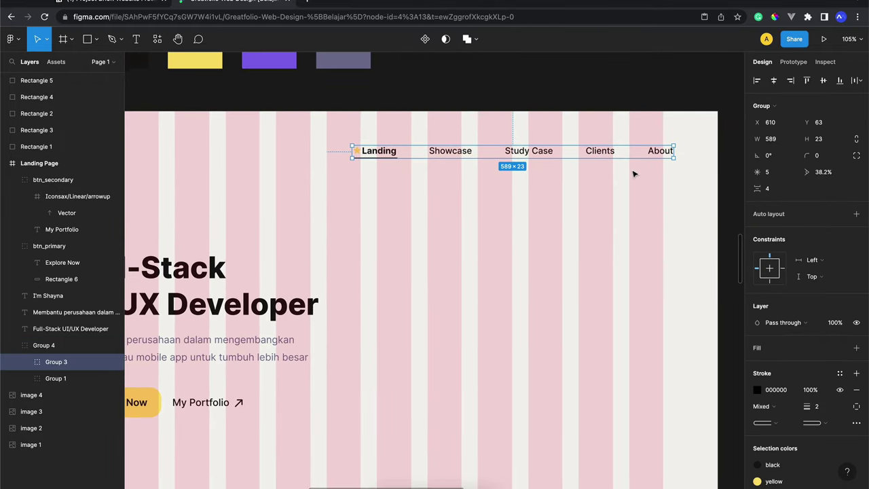
scroll(633, 172, "up", 5)
scroll(581, 210, "down", 3)
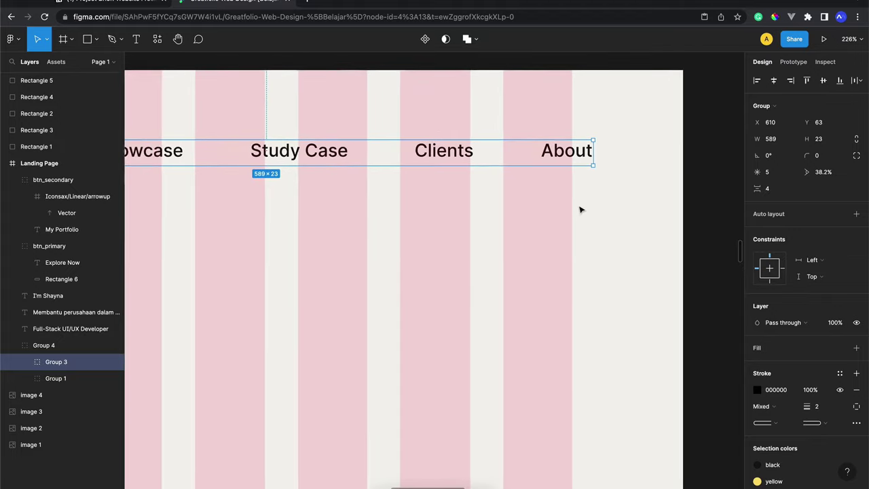
scroll(581, 210, "down", 2)
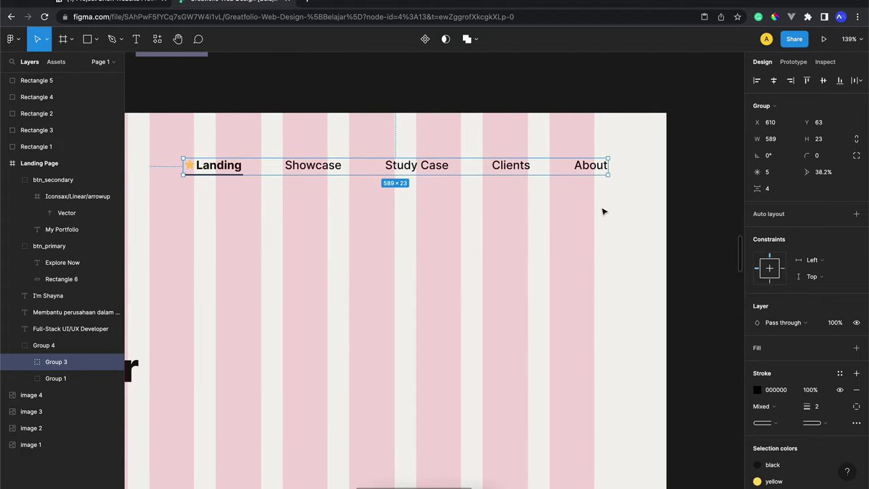
key("shift+Left")
key("shift+Left")
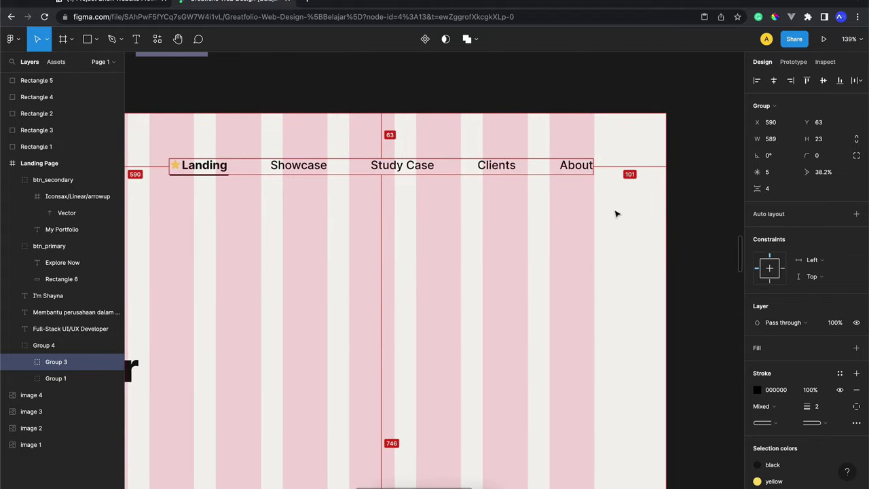
key("Right")
scroll(616, 214, "left", 1)
scroll(617, 214, "left", 4)
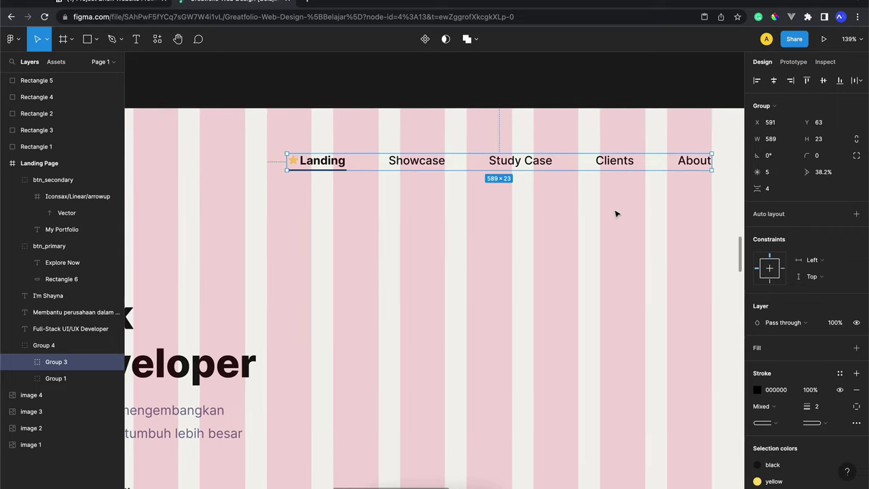
scroll(617, 214, "left", 5)
scroll(616, 214, "left", 1)
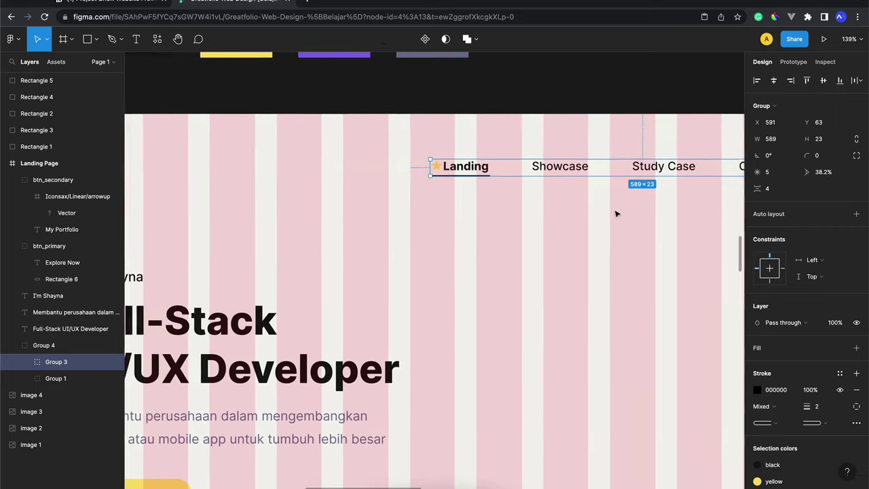
scroll(617, 214, "left", 5)
scroll(617, 214, "left", 2)
scroll(617, 214, "down", 5)
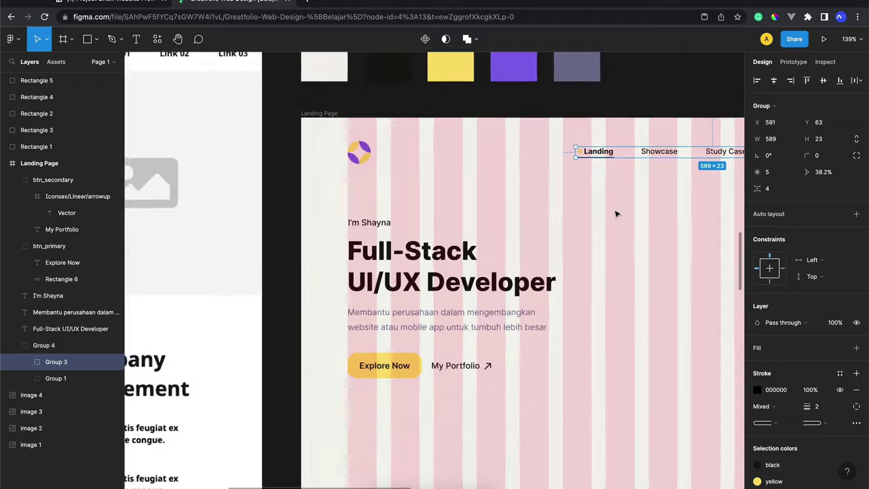
scroll(617, 214, "down", 2)
scroll(616, 214, "right", 4)
scroll(617, 214, "down", 2)
scroll(617, 214, "right", 1)
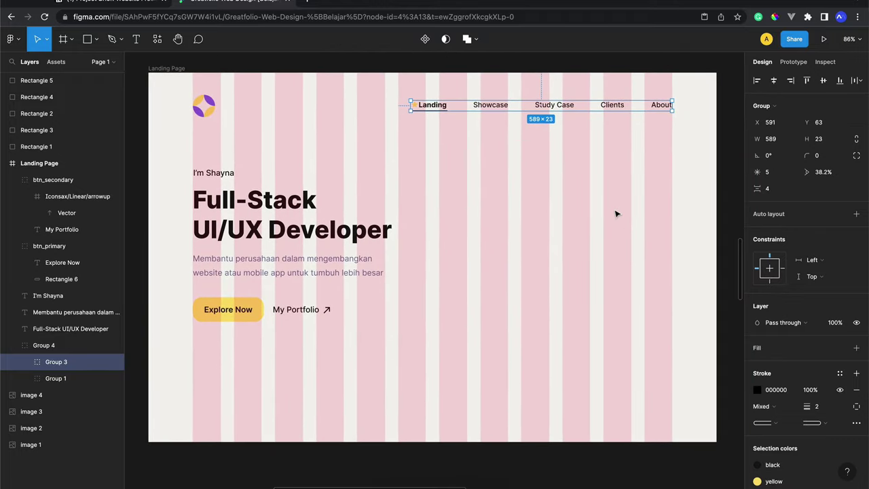
scroll(568, 242, "up", 3)
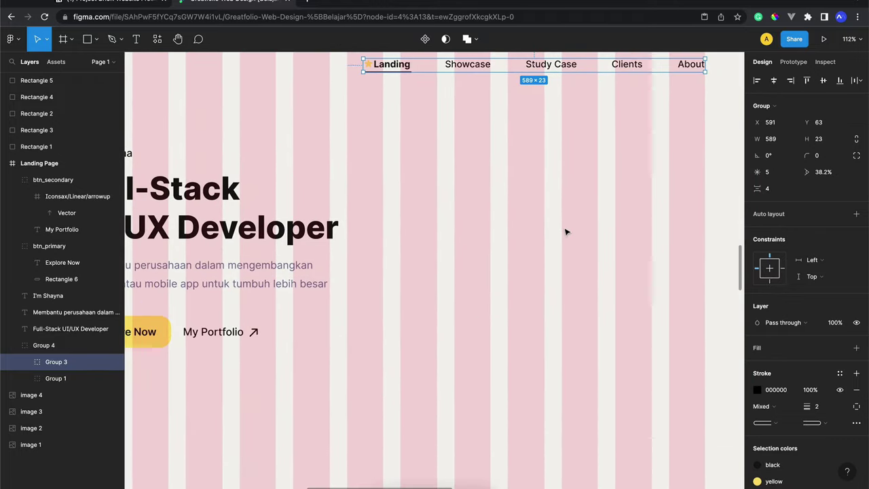
scroll(566, 232, "down", 3)
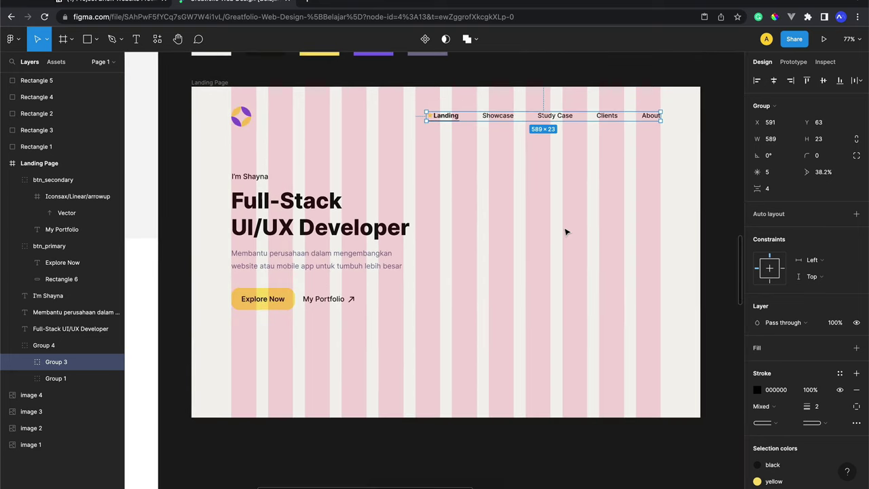
scroll(566, 232, "up", 3)
scroll(567, 228, "right", 2)
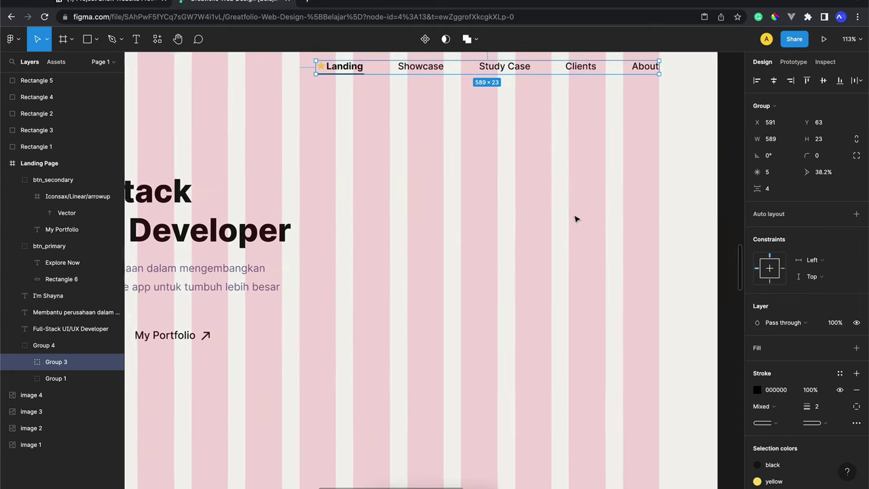
scroll(611, 204, "right", 1)
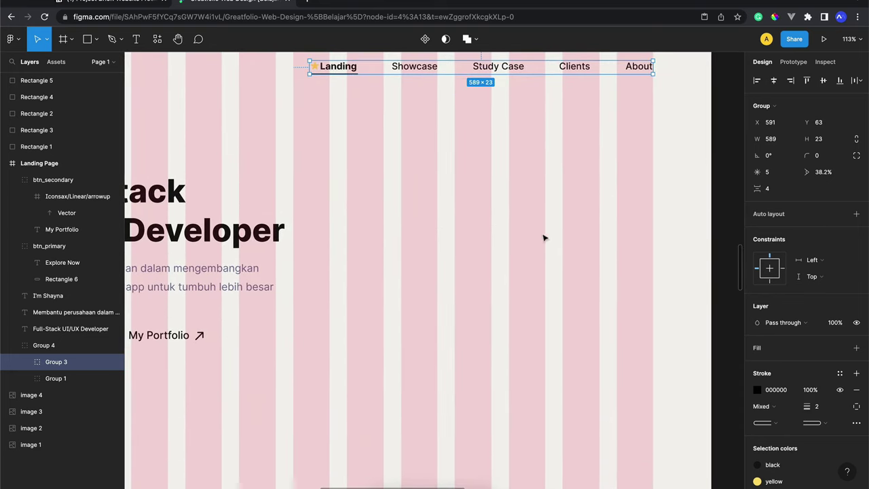
scroll(569, 214, "left", 1)
scroll(569, 214, "left", 3)
scroll(570, 212, "up", 1)
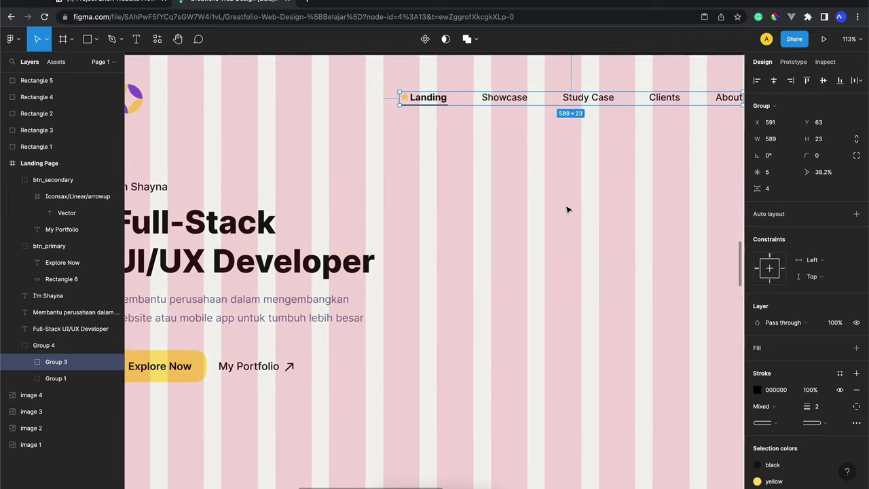
scroll(568, 210, "down", 3)
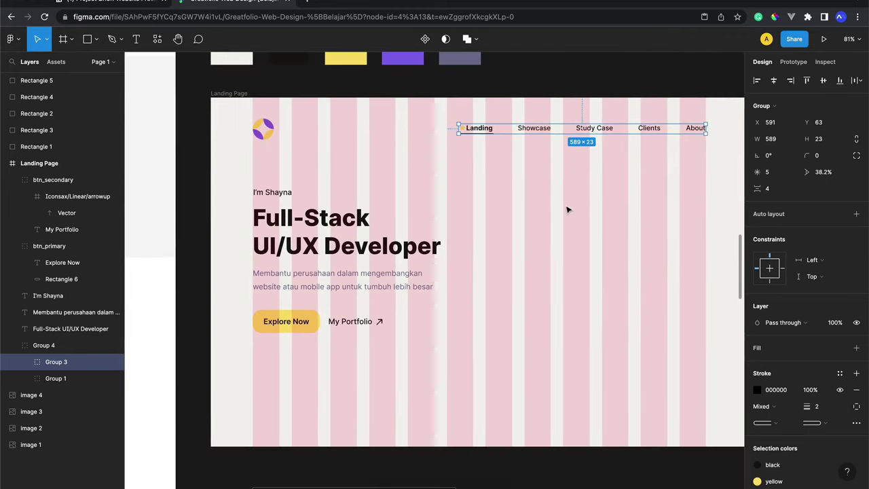
scroll(569, 207, "right", 1)
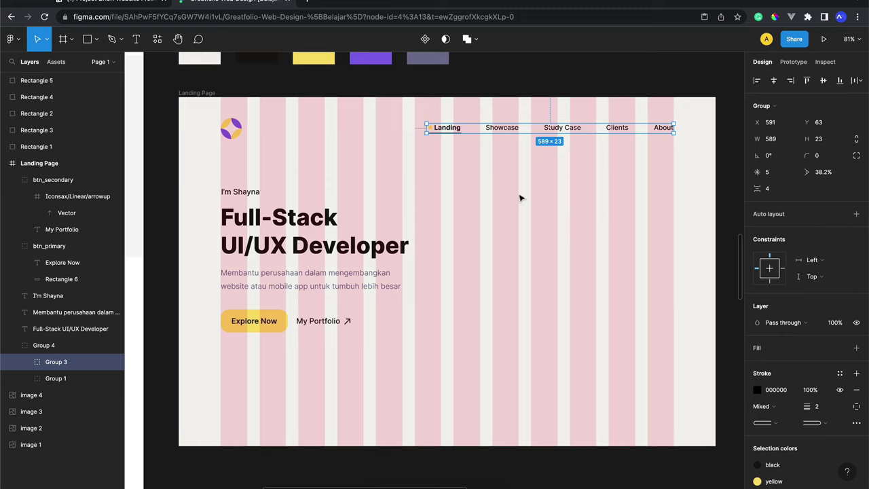
Step: Preview the business-finance portrait PNG in Finder and paste it into Figma as an image
key("super+shift+k")
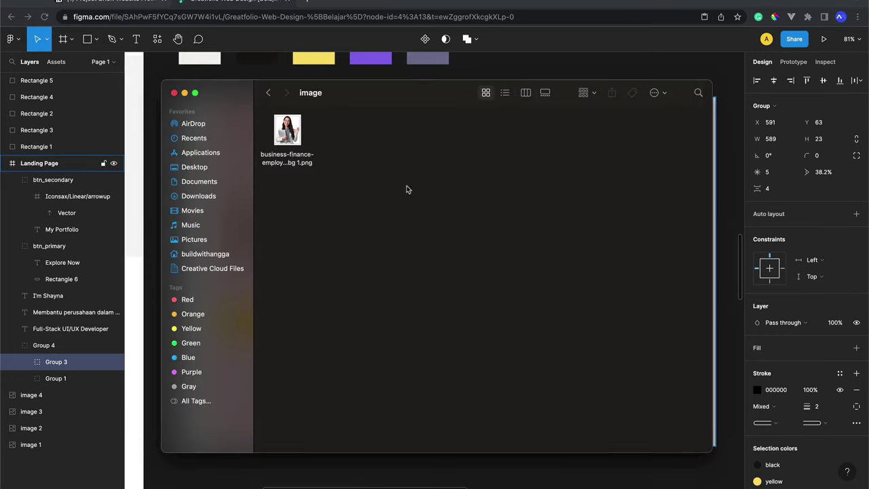
left_click(301, 129)
key("space")
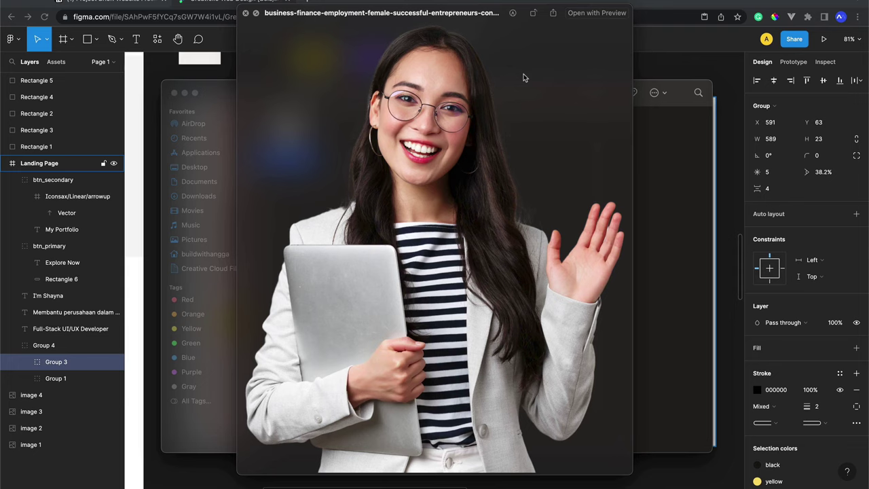
key("space")
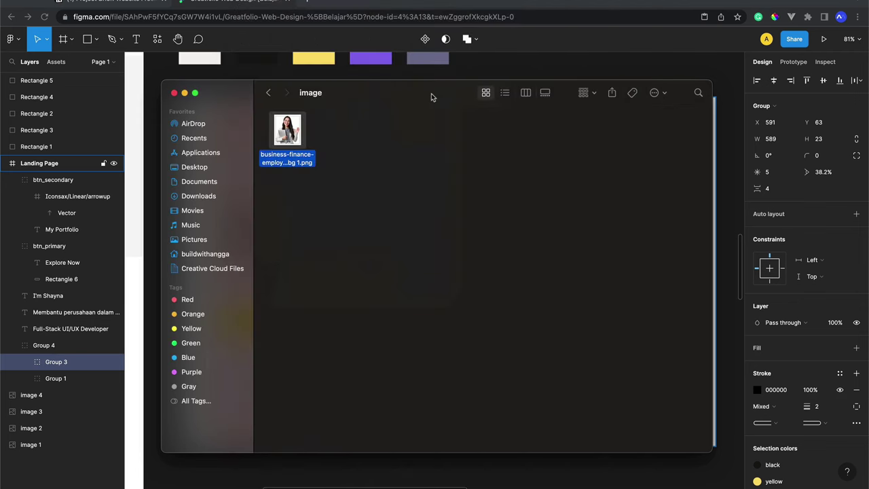
key("space")
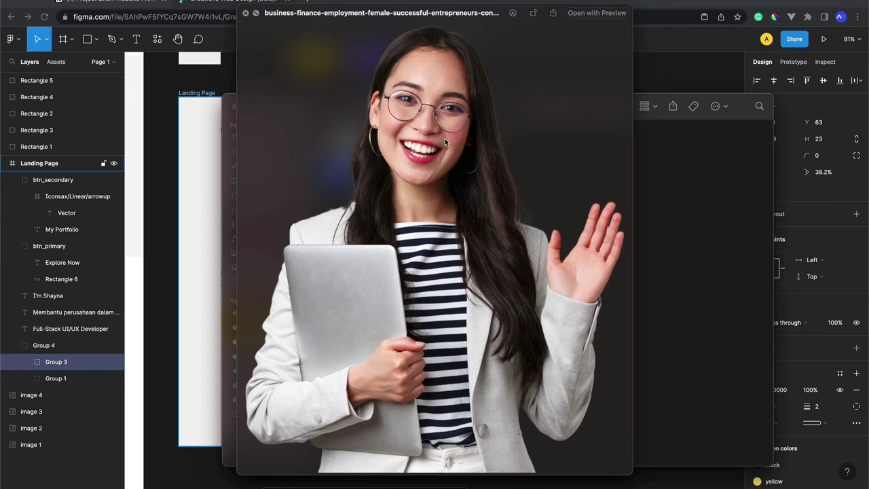
key("space")
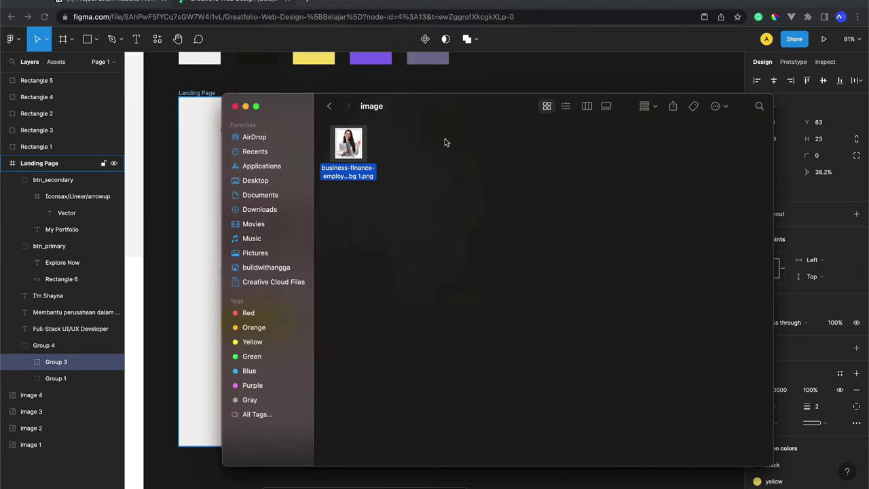
key("space")
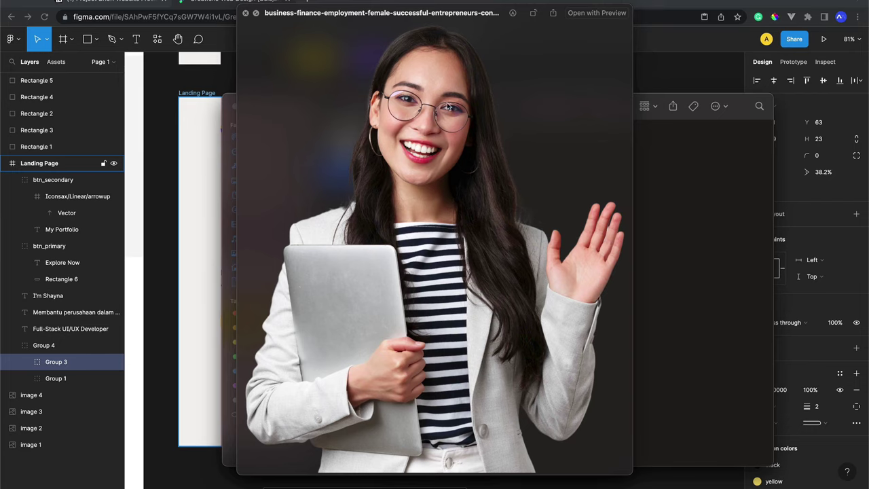
key("space")
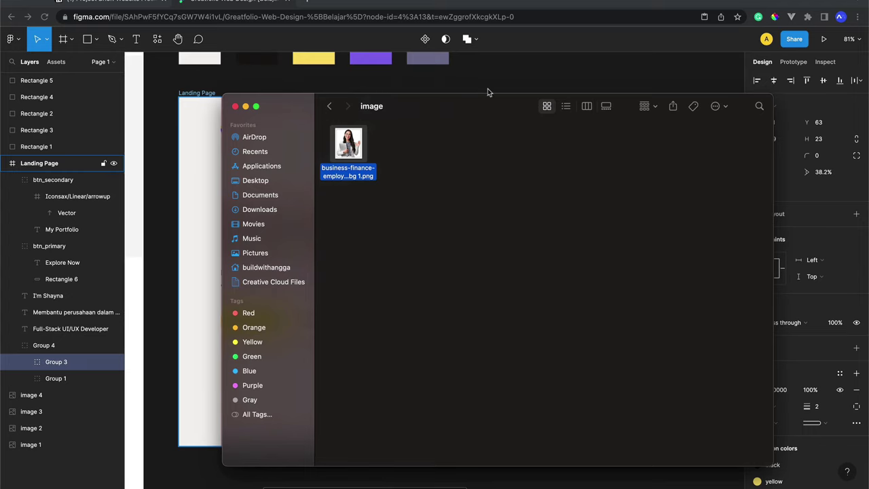
left_click(488, 88)
key("ctrl+v")
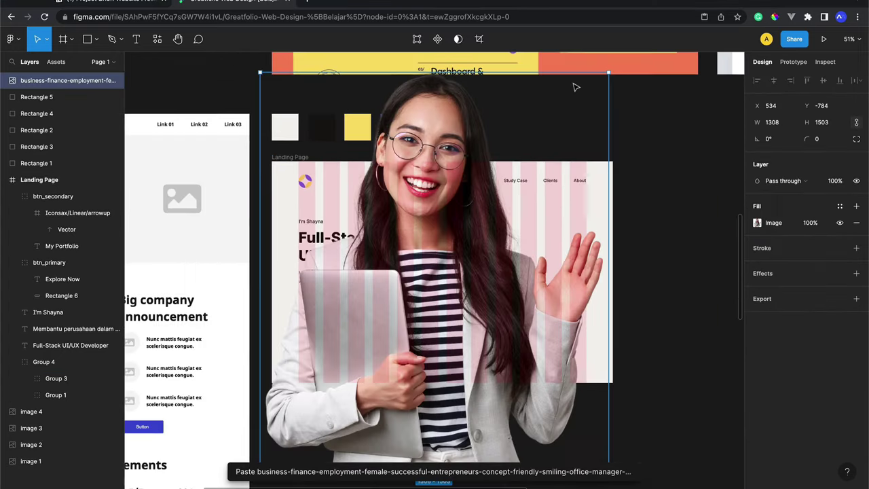
Step: Scale the portrait photo to 570 tall and move it into the frame's right side
scroll(534, 142, "down", 3)
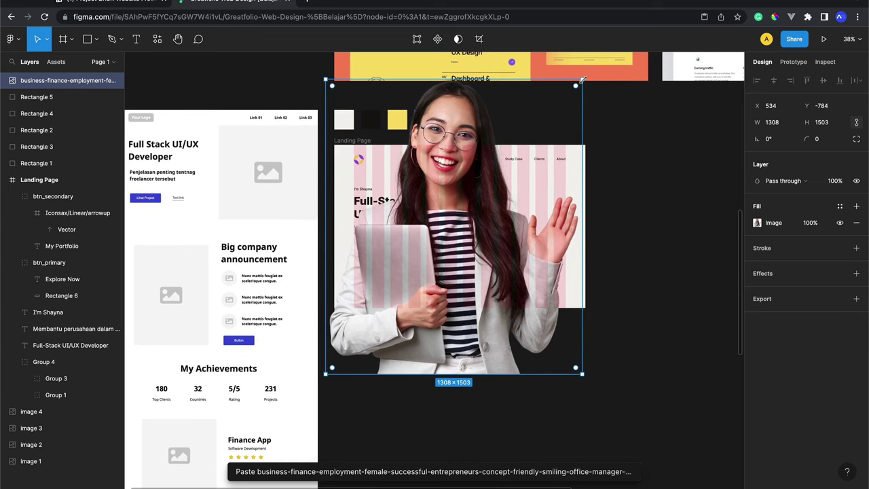
left_click_drag(582, 80, 470, 219)
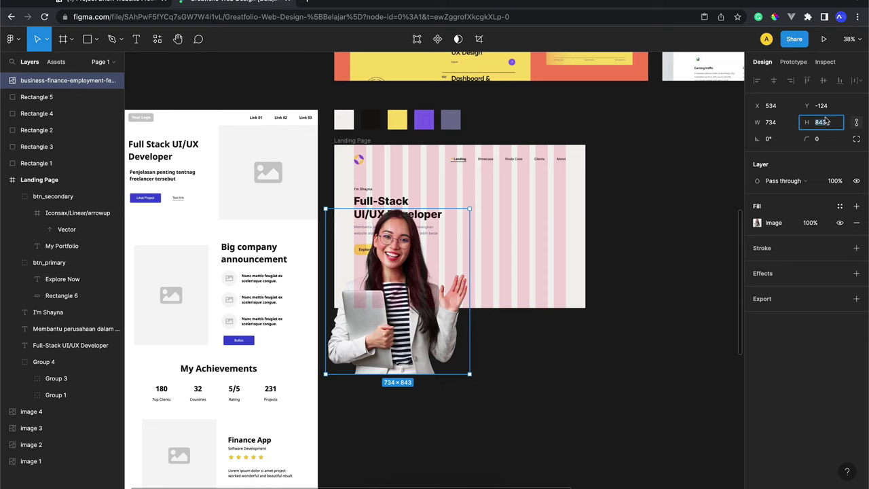
type("570")
key("Return")
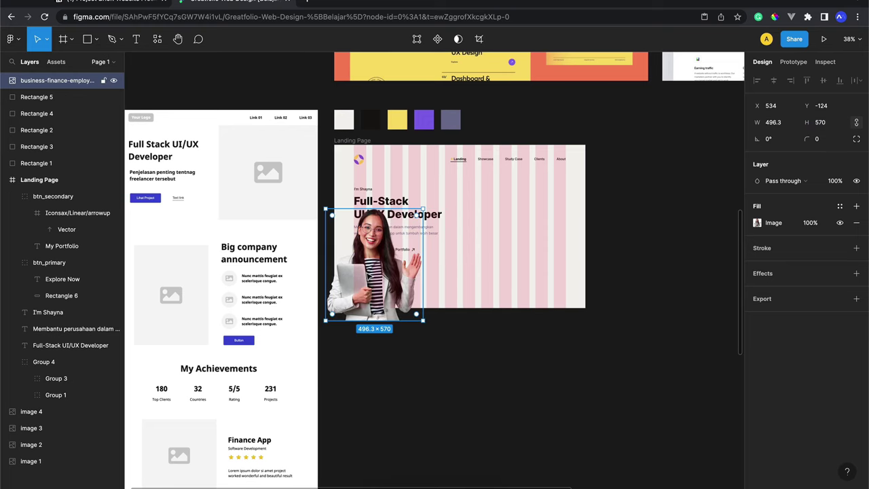
mouse_move(368, 278)
left_mouse_down()
mouse_move(492, 227)
mouse_move(540, 245)
left_mouse_up()
Step: Hide the Landing Page layout grid and check the photo beside the hero texts and buttons
scroll(479, 197, "up", 5)
scroll(479, 197, "up", 3)
scroll(479, 196, "down", 1)
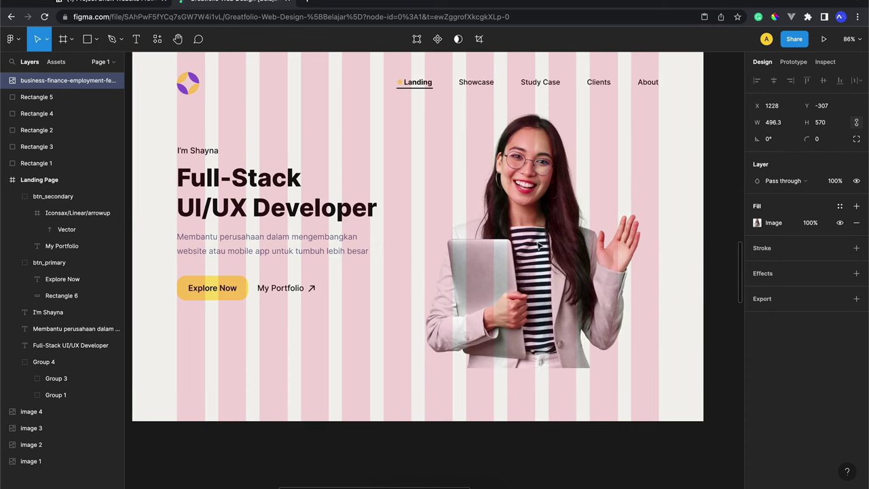
scroll(540, 246, "up", 2)
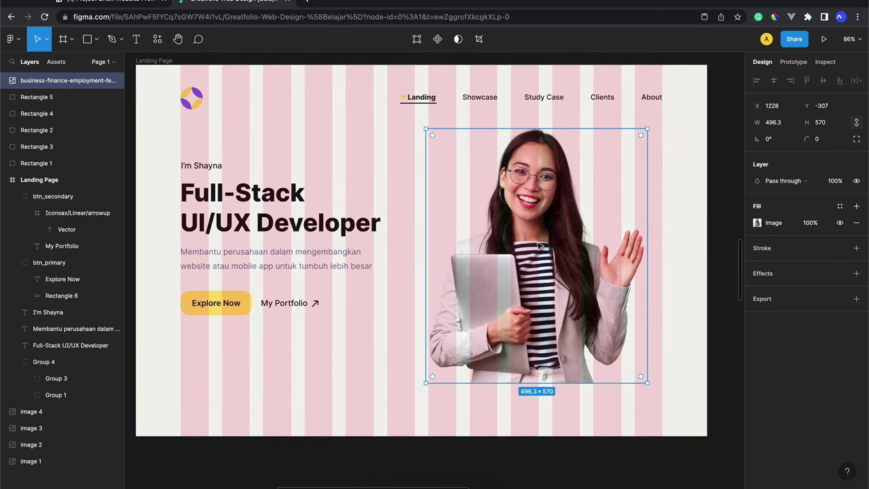
scroll(539, 246, "up", 1)
left_click(157, 67)
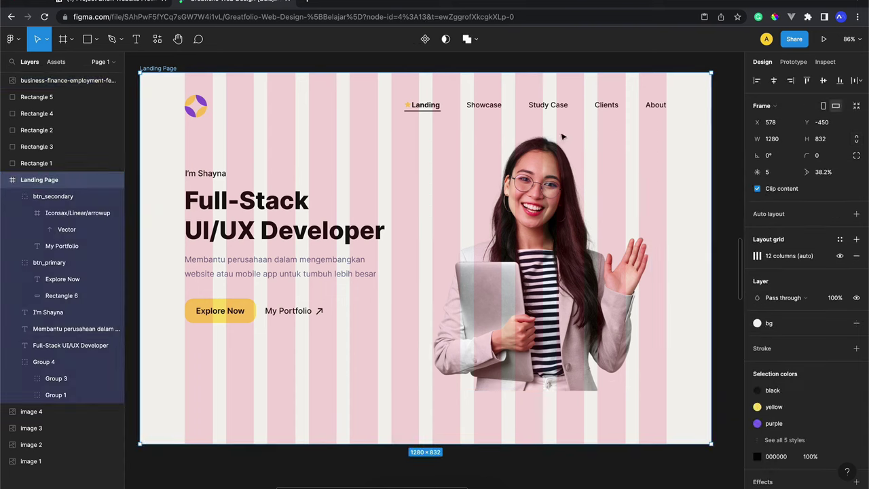
left_click(842, 256)
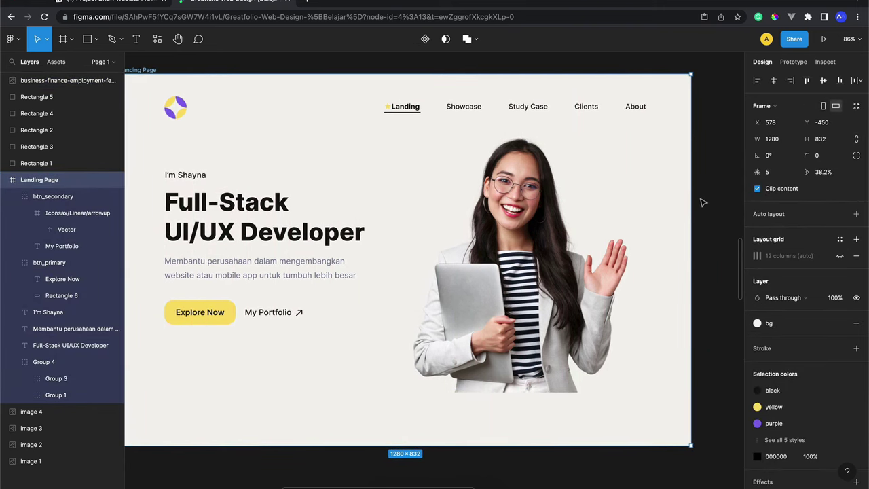
key("Escape")
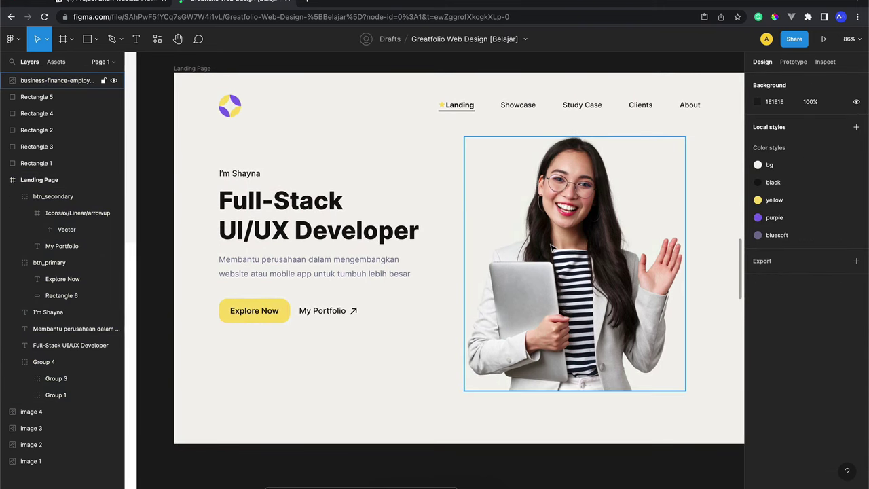
left_click(57, 80)
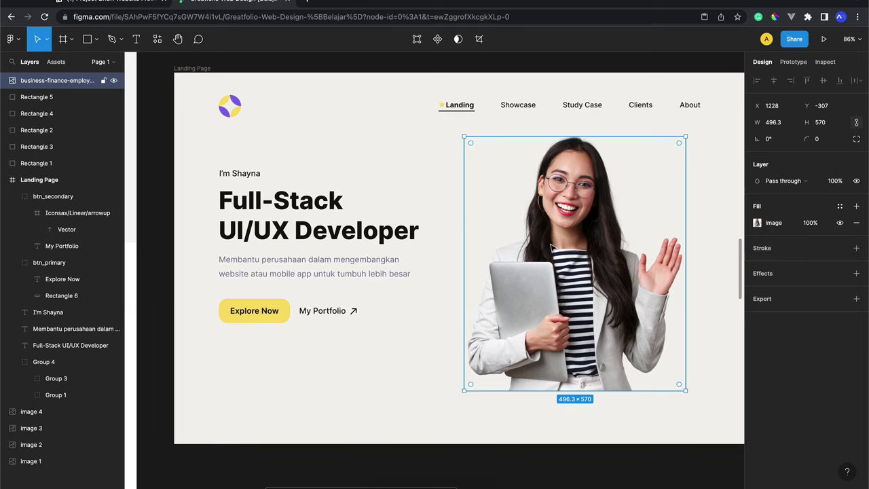
left_click_drag(420, 159, 271, 319)
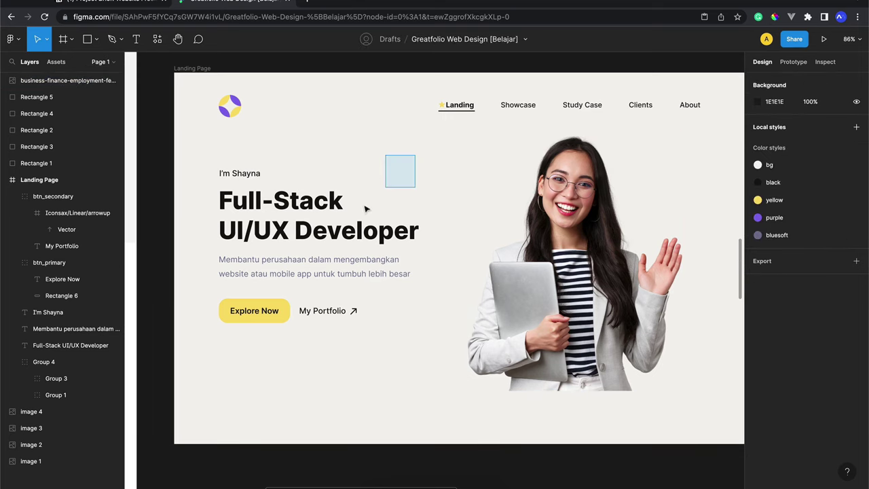
left_click(398, 163)
Step: Move the portrait photo down and back up within the Landing Page frame
scroll(397, 163, "right", 2)
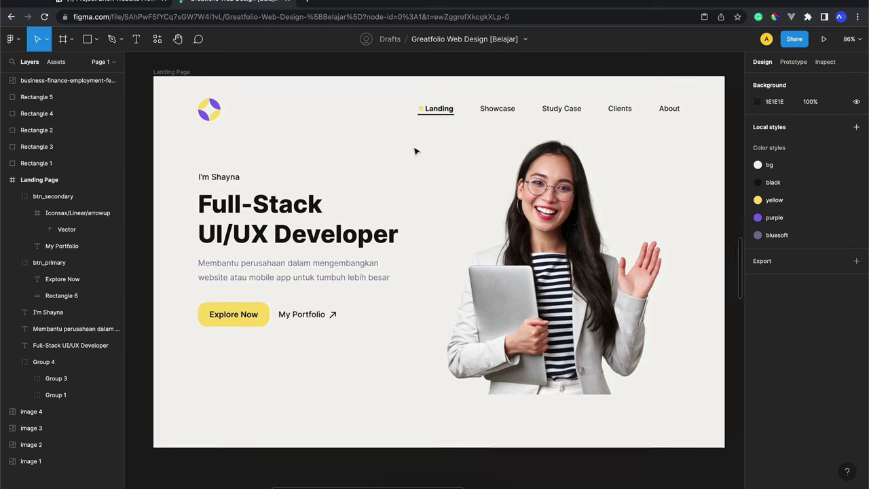
scroll(414, 148, "down", 2)
scroll(414, 149, "up", 2)
scroll(416, 151, "up", 1)
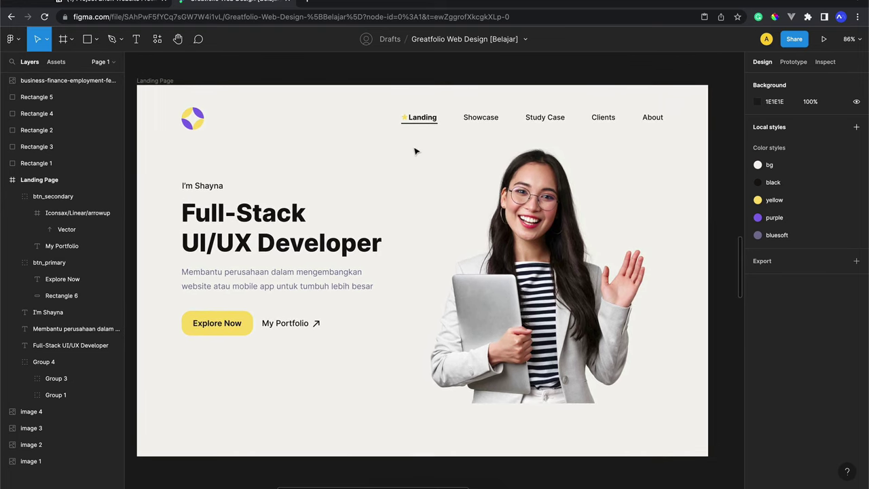
scroll(416, 151, "down", 1)
scroll(416, 151, "left", 1)
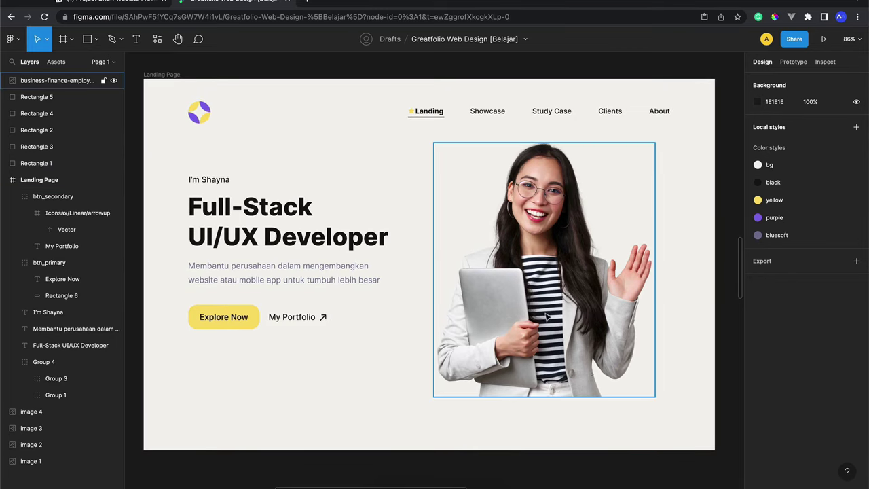
left_click_drag(547, 307, 553, 360)
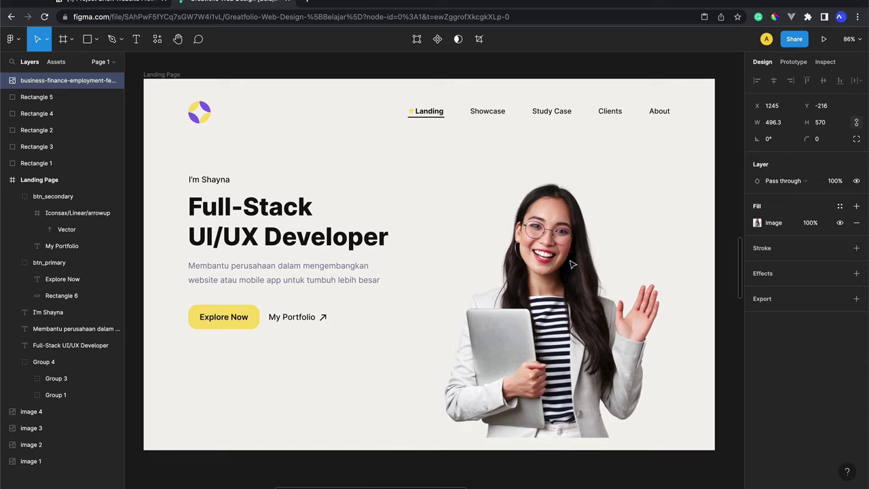
left_click_drag(576, 280, 579, 235)
Step: Cut and paste the photo into the Landing Page frame, placing it at X 667, Y 156
scroll(455, 218, "right", 2)
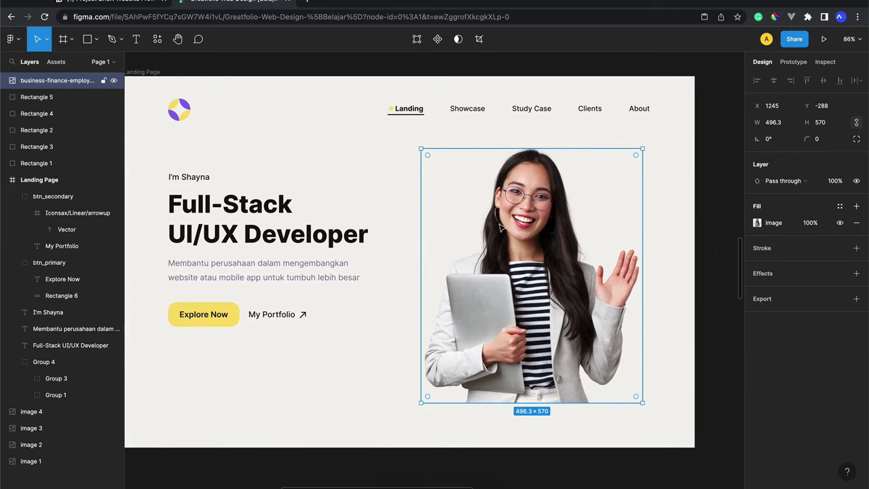
key("ctrl+x")
key("ctrl+v")
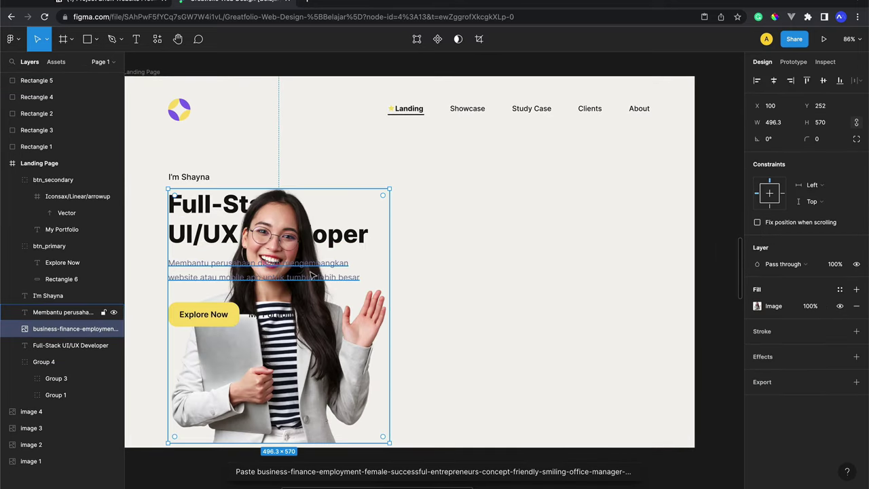
left_click_drag(301, 312, 556, 268)
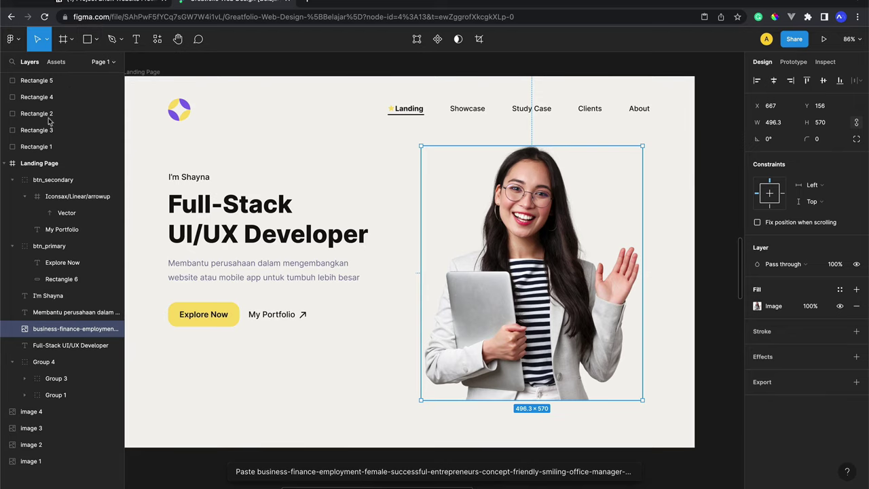
left_click(86, 38)
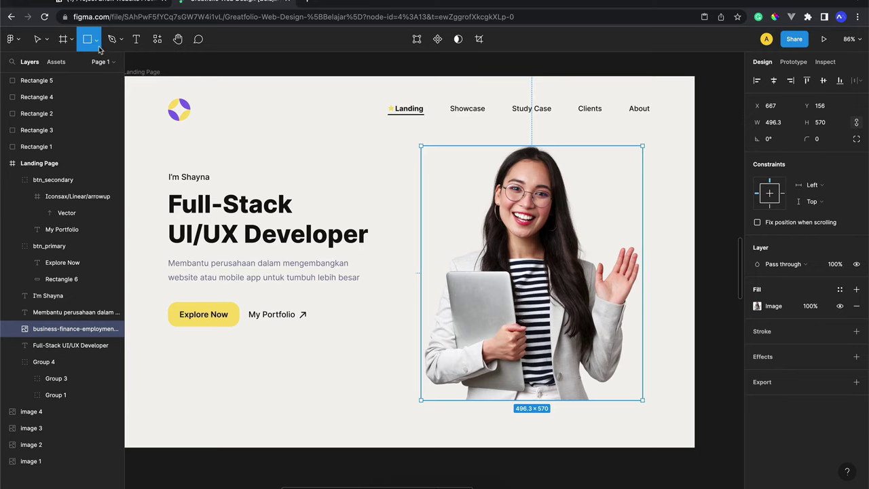
Step: Draw a grey rectangle beside the headline to the frame's right edge and show the layout grid
left_click(412, 208)
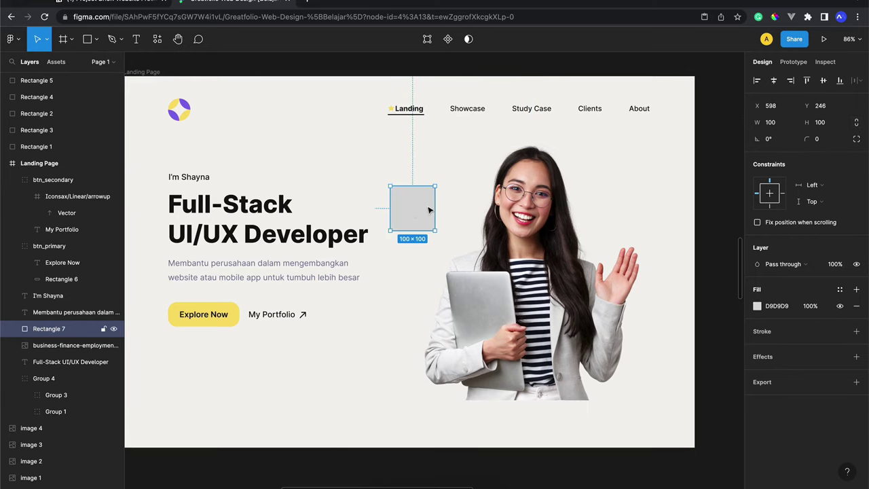
left_click_drag(434, 208, 509, 208)
left_click_drag(564, 212, 694, 220)
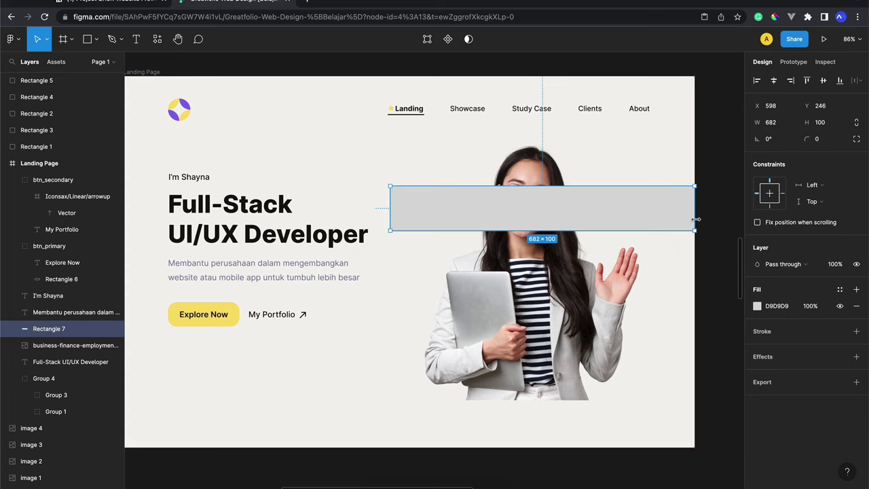
left_click(144, 72)
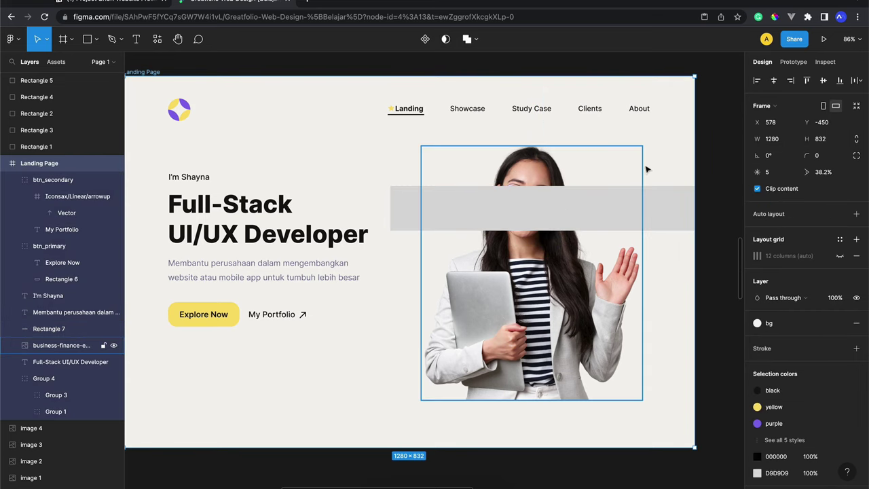
left_click(840, 255)
Step: Make the rectangle 640 wide at X 640 and extend it down over the portrait
left_click(445, 209)
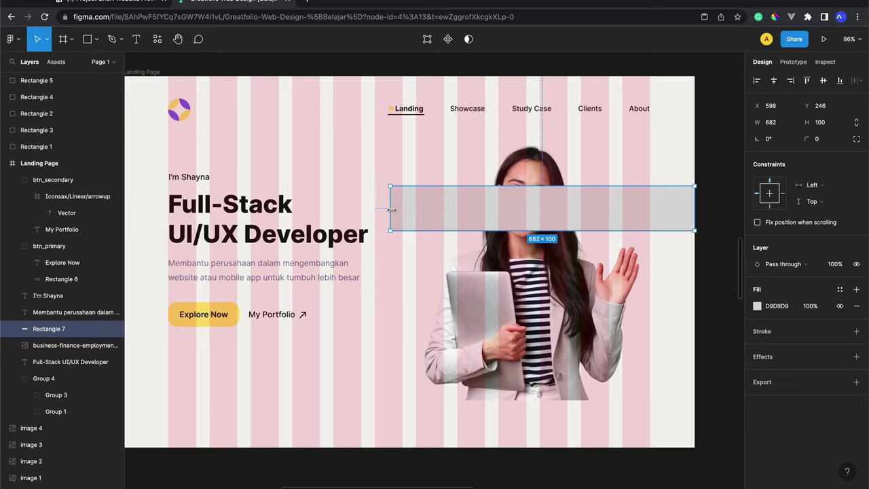
left_click_drag(392, 210, 416, 211)
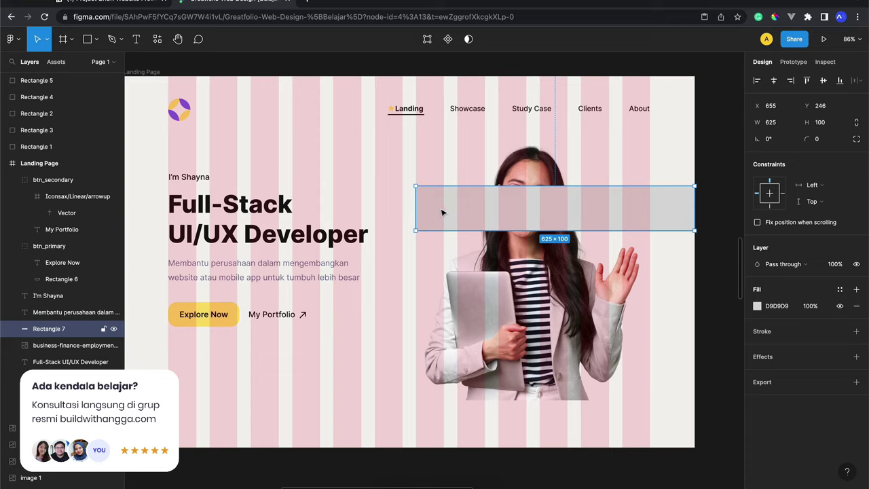
left_click_drag(415, 210, 407, 212)
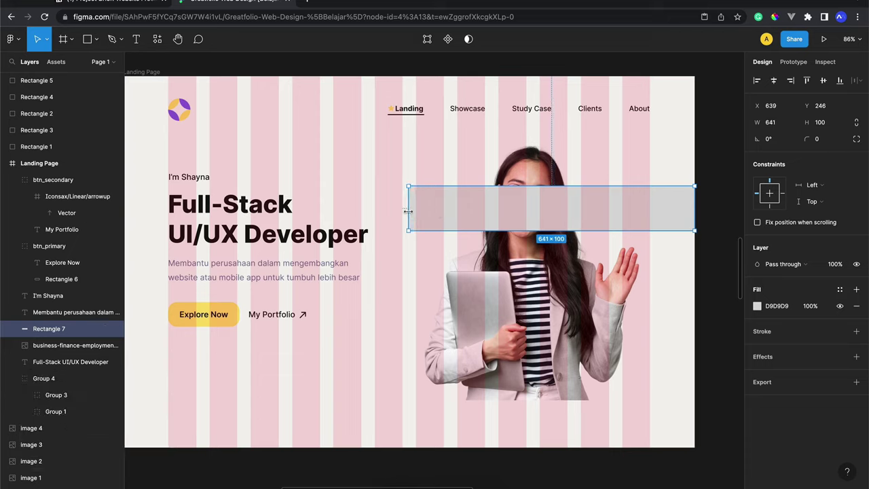
left_click(781, 121)
type("6")
key("Return")
left_click_drag(694, 208, 650, 213)
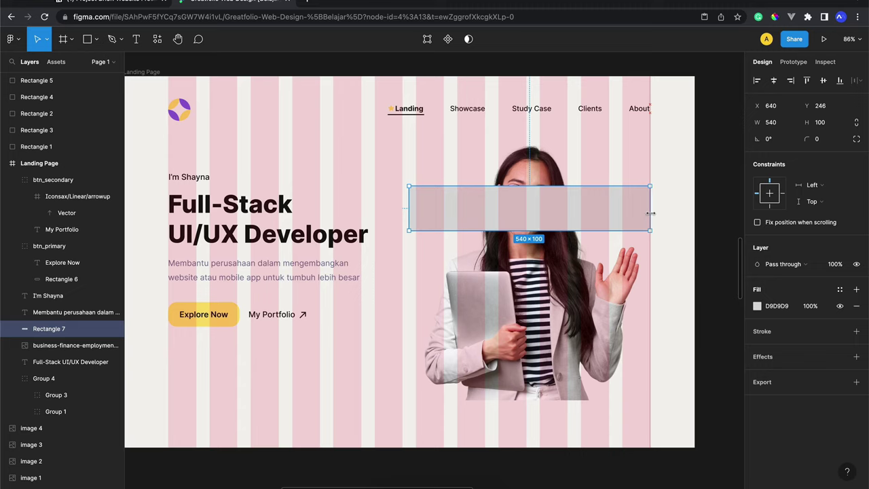
key("ctrl+z")
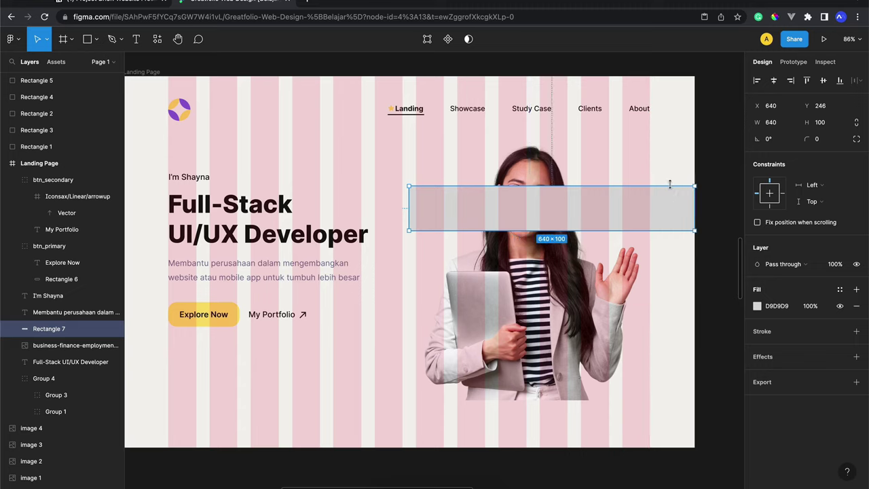
mouse_move(551, 208)
left_click_drag(628, 230, 629, 447)
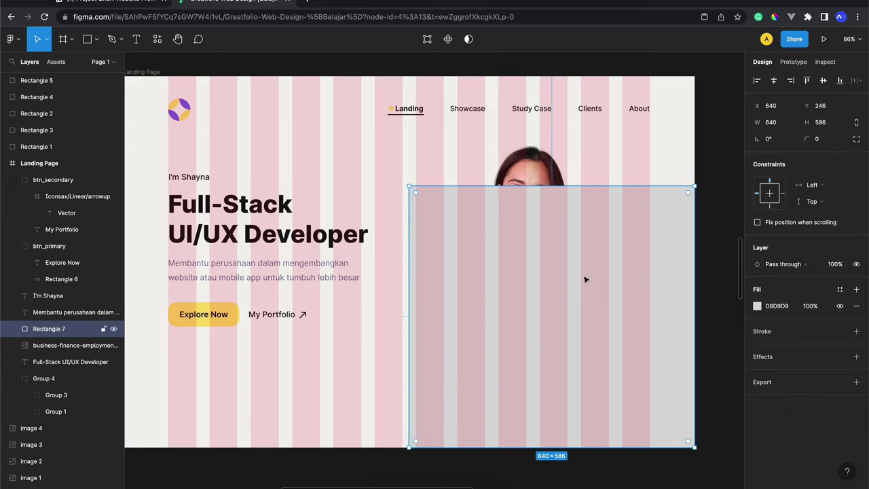
Step: Move Rectangle 7 beneath the portrait and group the two into Group 5
mouse_move(62, 328)
left_click_drag(55, 331, 54, 350)
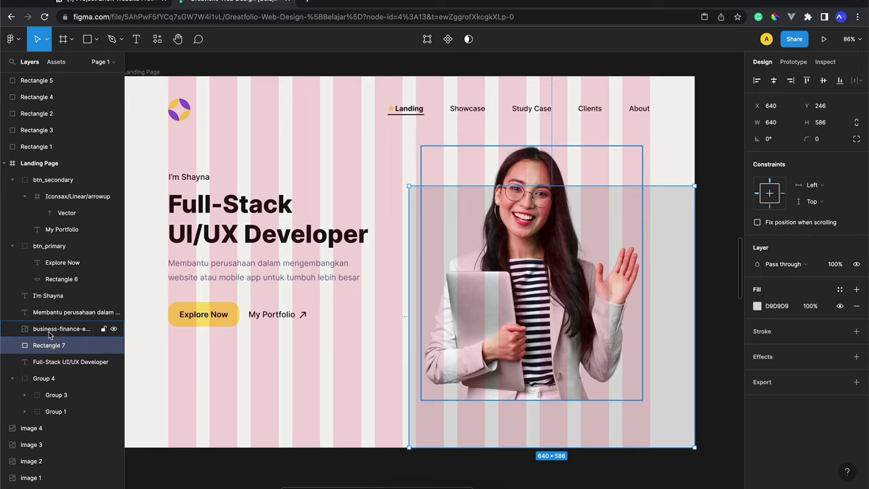
left_click(523, 242)
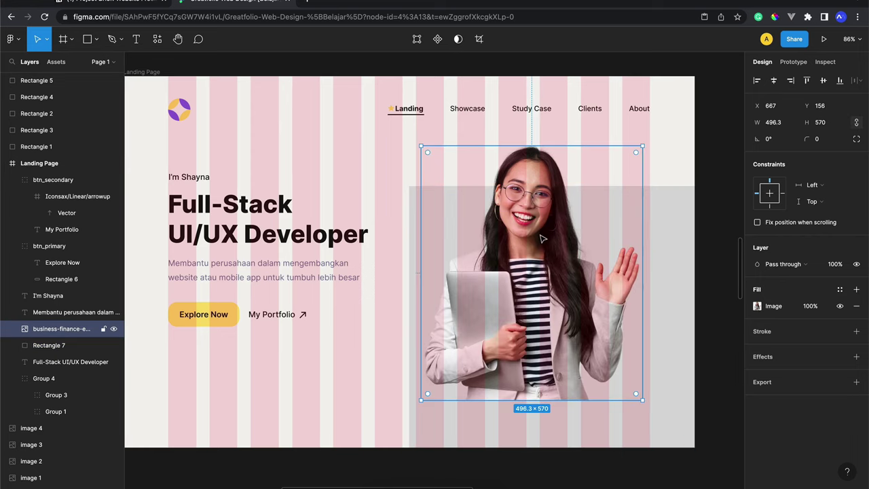
left_click_drag(524, 242, 561, 267)
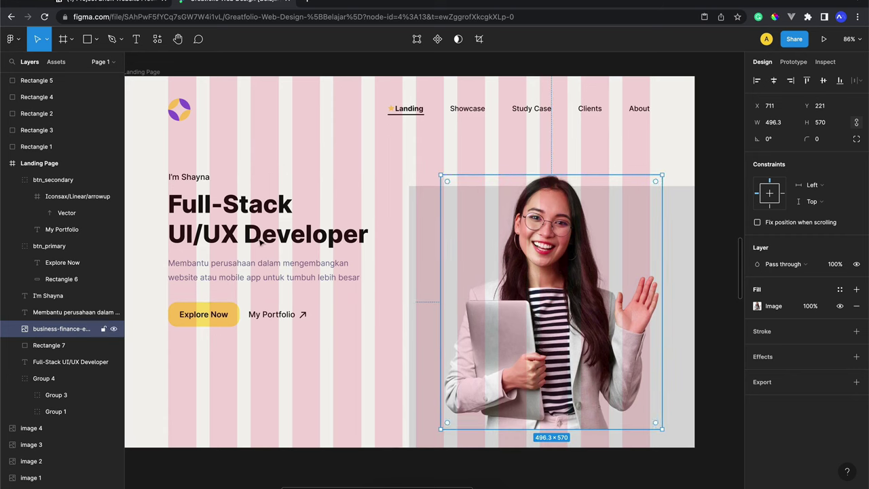
left_click(415, 350, "shift")
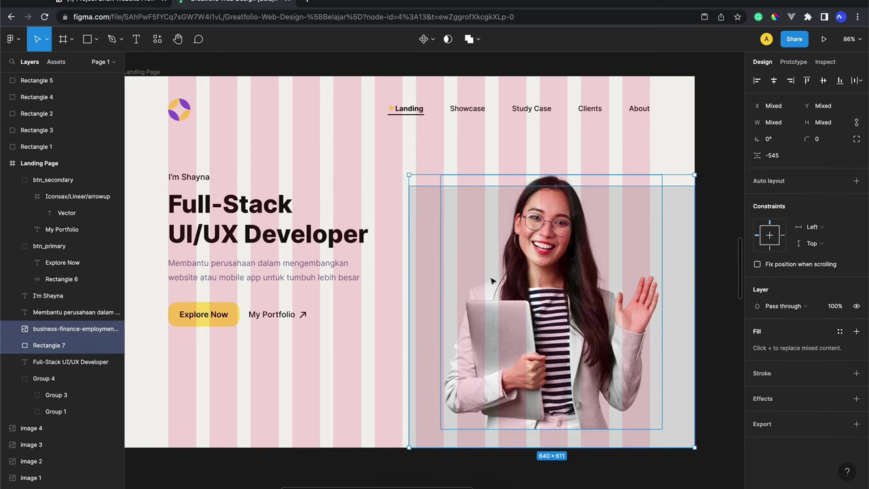
key("ctrl+g")
Step: Raise the portrait to X 711, Y 164 so its head rises above Rectangle 7
double_click(572, 228)
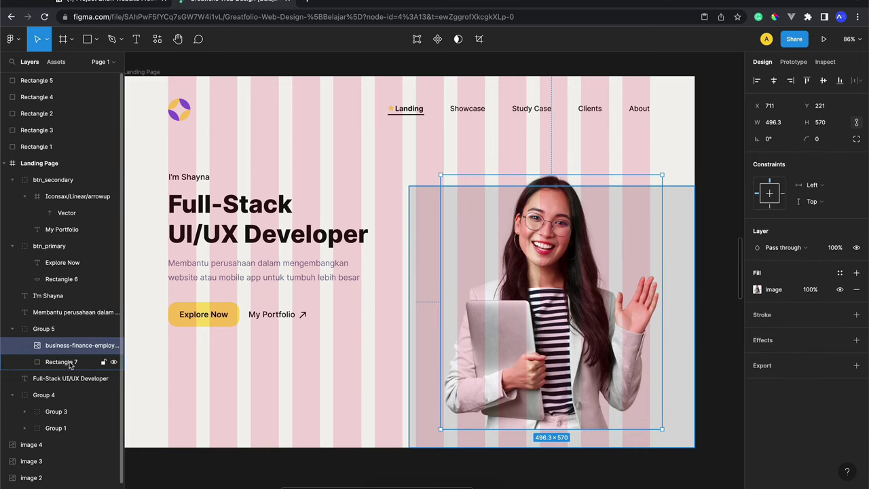
left_click(69, 363)
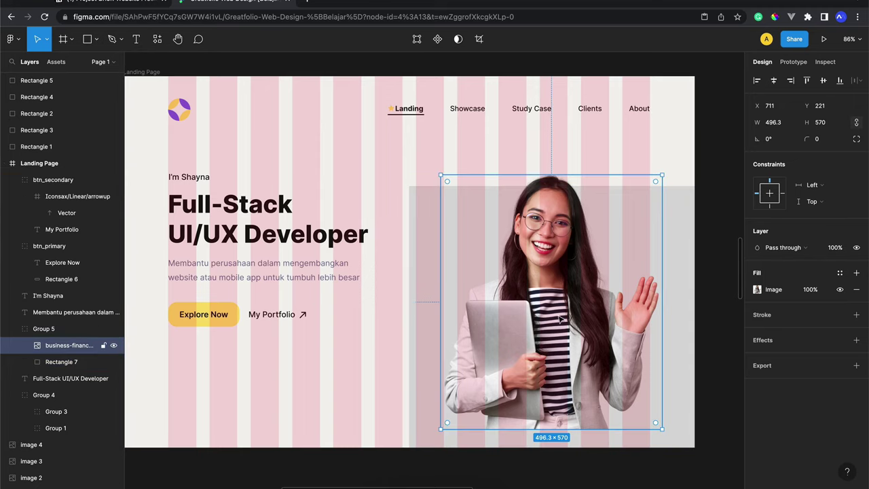
left_click_drag(560, 299, 560, 273)
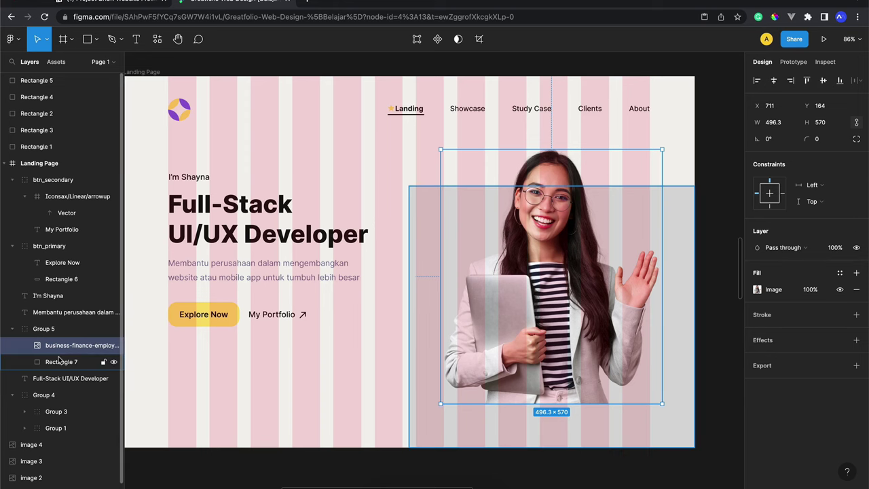
left_click(424, 285)
scroll(407, 272, "right", 3)
scroll(468, 251, "up", 1)
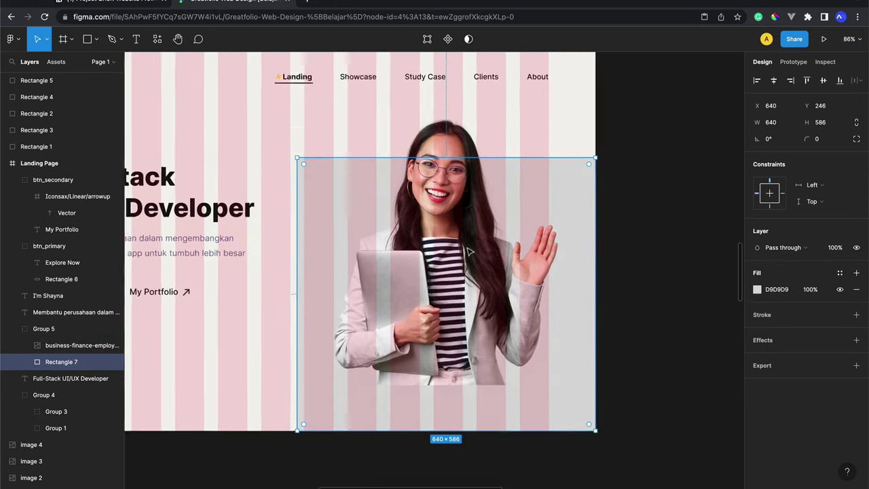
scroll(468, 252, "up", 3)
scroll(468, 251, "down", 1)
scroll(470, 251, "down", 2)
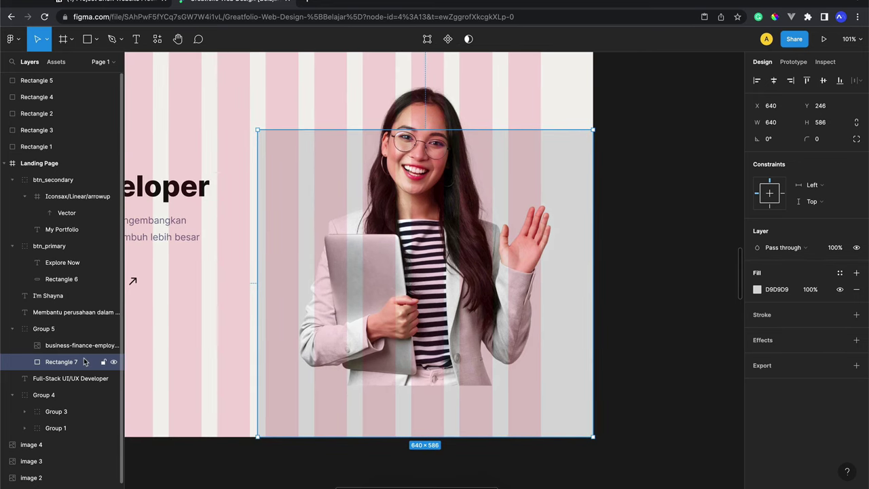
Step: Mask the portrait with Rectangle 7, add an unmasked grey copy, and reposition the photo
left_click(469, 40)
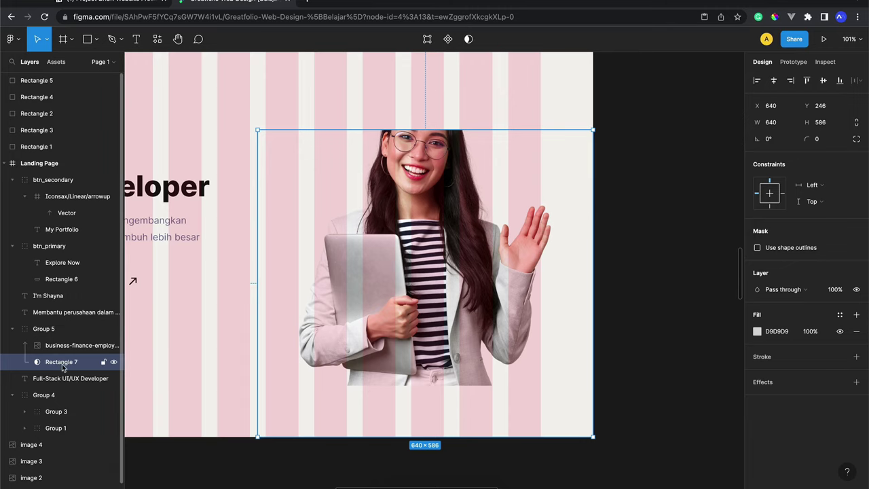
key("ctrl+d")
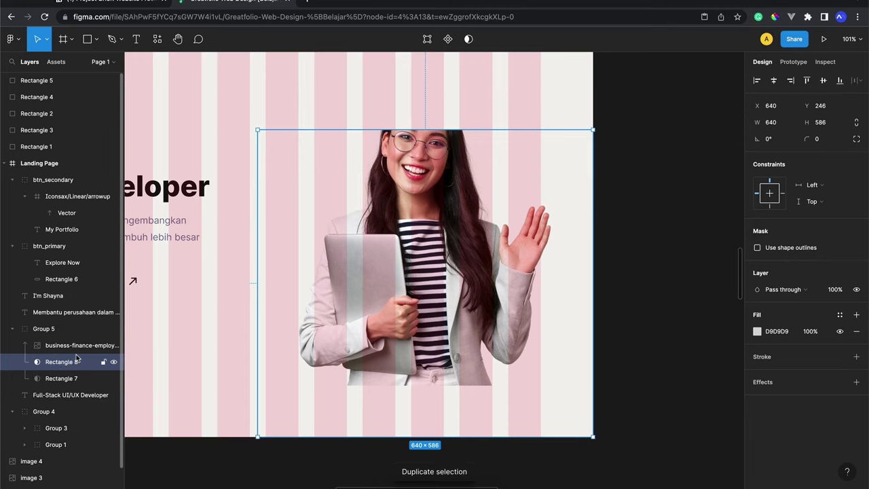
left_click(469, 40)
scroll(435, 245, "left", 2)
left_click(448, 225)
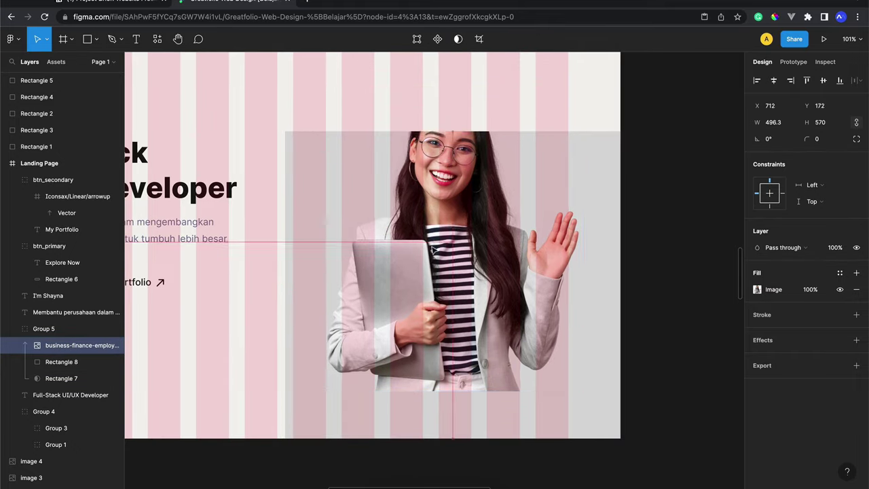
mouse_move(452, 223)
left_mouse_down()
mouse_move(482, 246)
mouse_move(509, 216)
mouse_move(435, 218)
mouse_move(445, 235)
left_mouse_up()
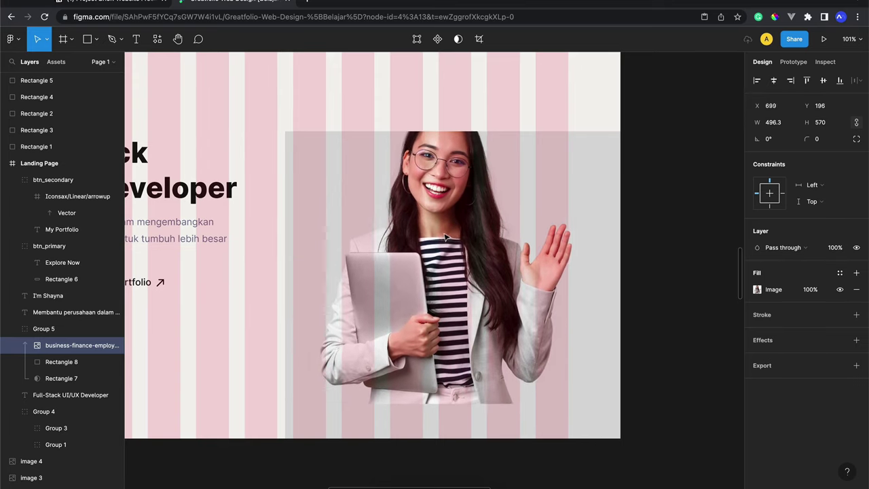
scroll(544, 224, "left", 2)
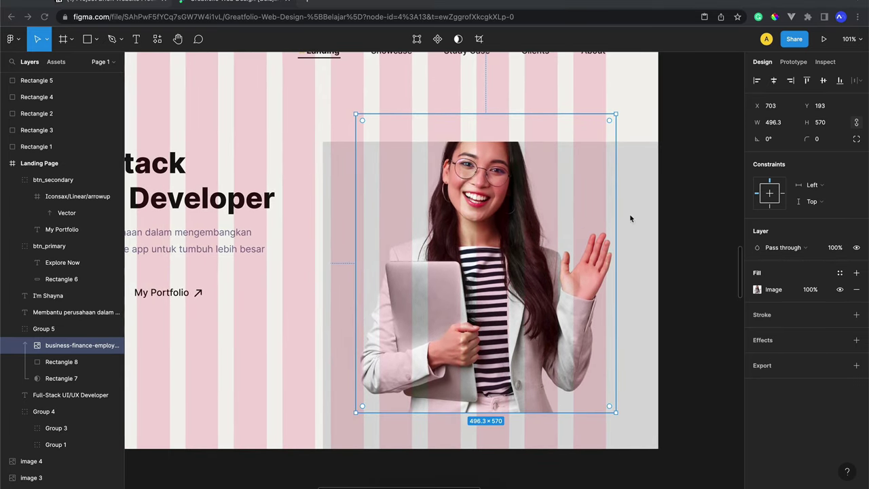
left_click(639, 199)
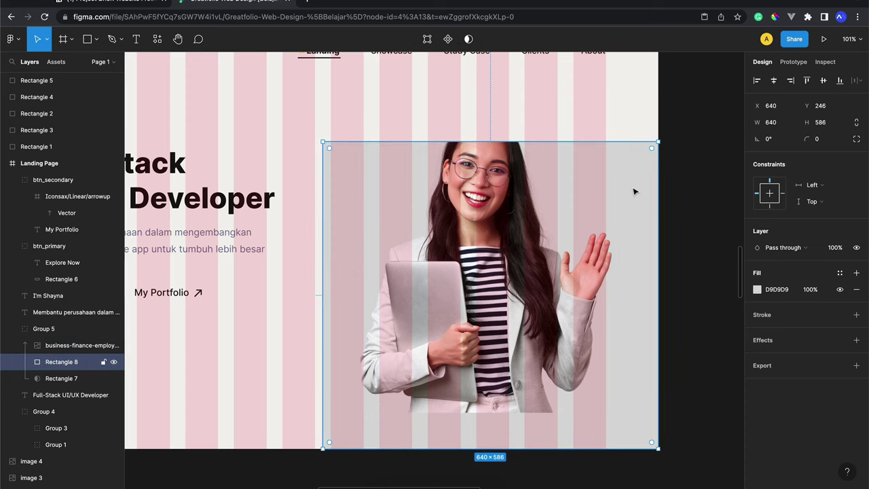
left_click(536, 231)
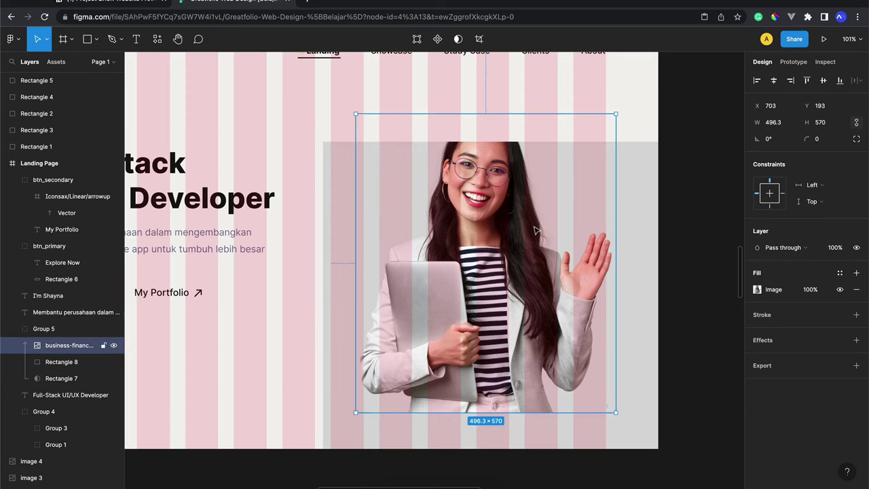
left_click_drag(500, 246, 508, 282)
Step: Round the top points of the grey copy Rectangle 8 to a 300 corner radius
left_click(646, 204)
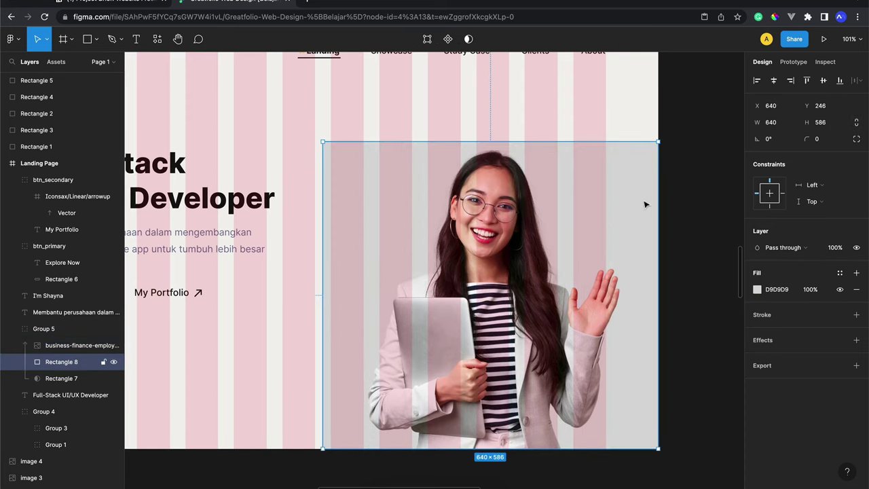
double_click(646, 177)
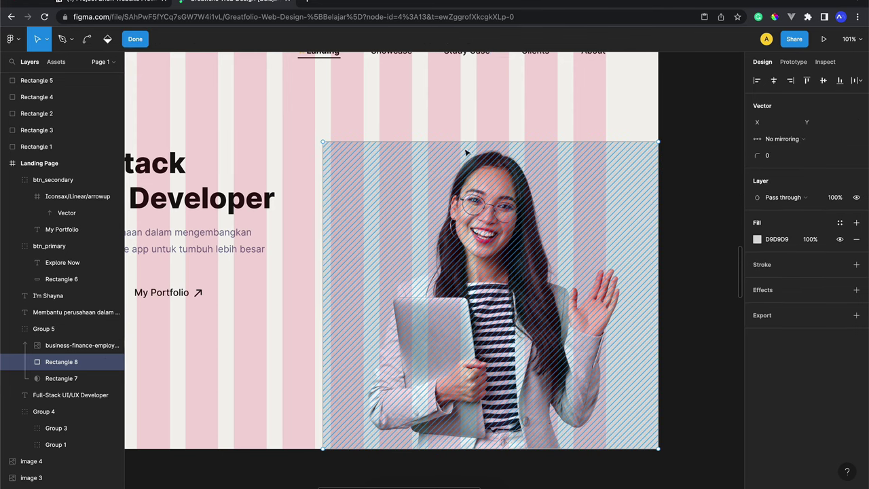
left_click_drag(299, 123, 670, 151)
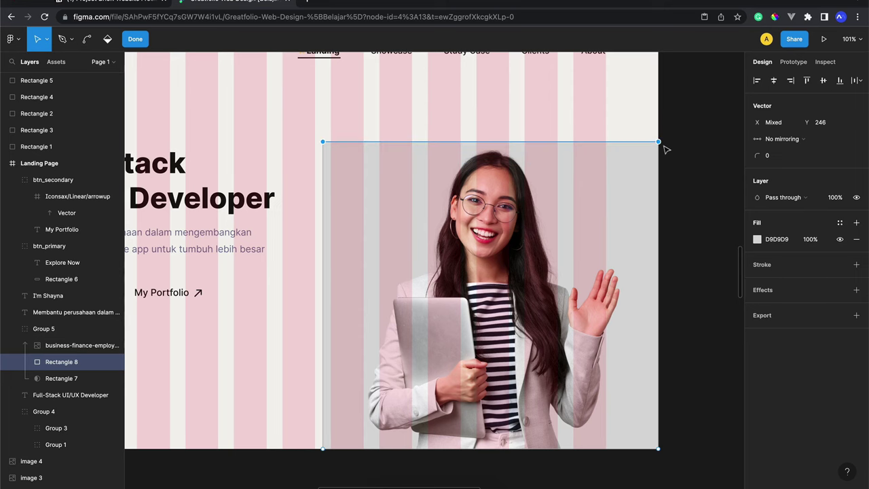
left_click(769, 156)
type("247")
key("Return")
left_click_drag(143, 161, 289, 161)
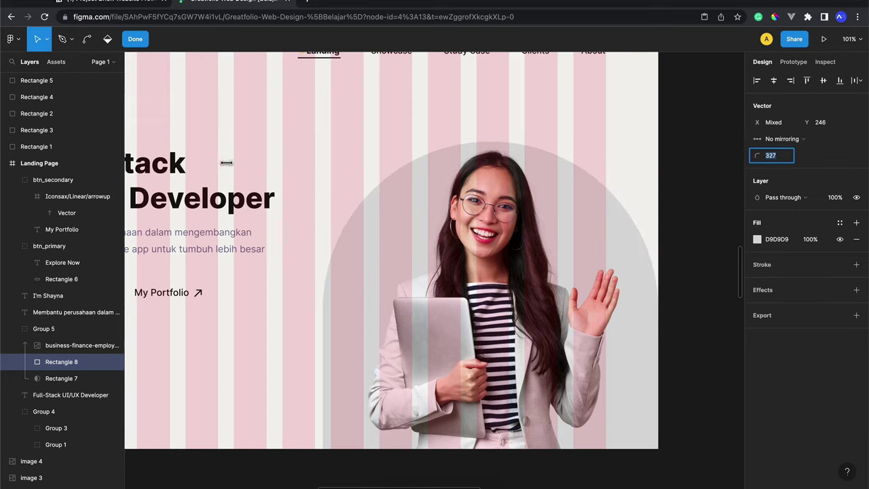
type("3")
type("00")
key("Return")
key("ctrl+a")
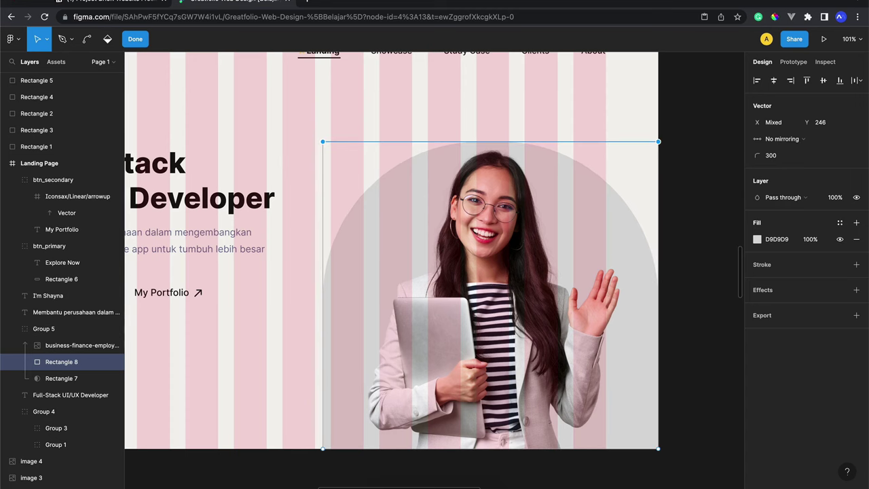
key("Escape")
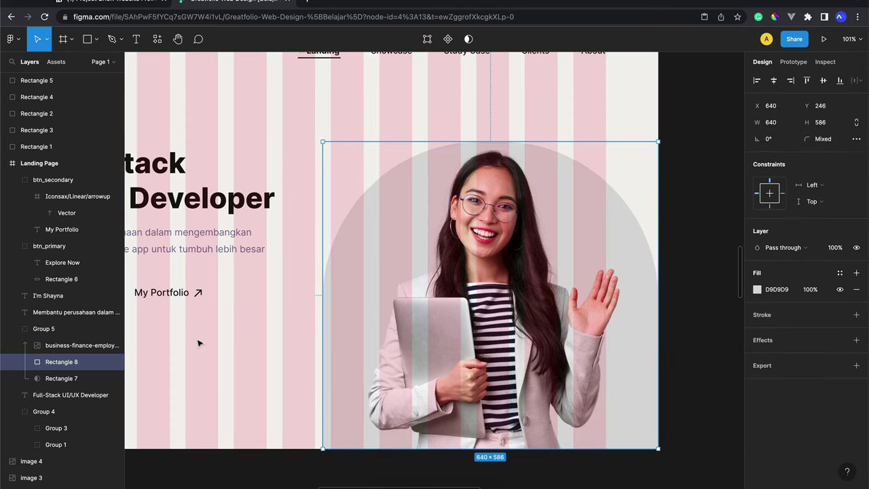
Step: Give the top points of the mask Rectangle 7 a 300 corner radius as well
left_click(54, 384)
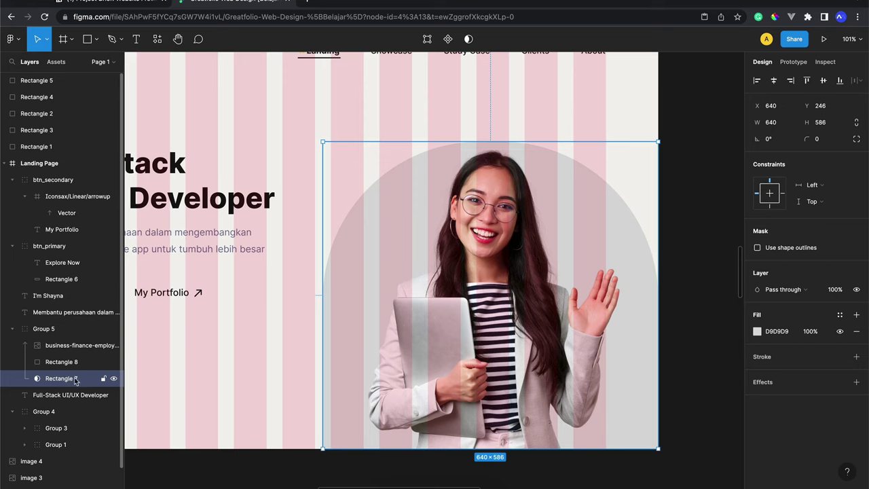
key("Return")
left_click_drag(298, 116, 696, 182)
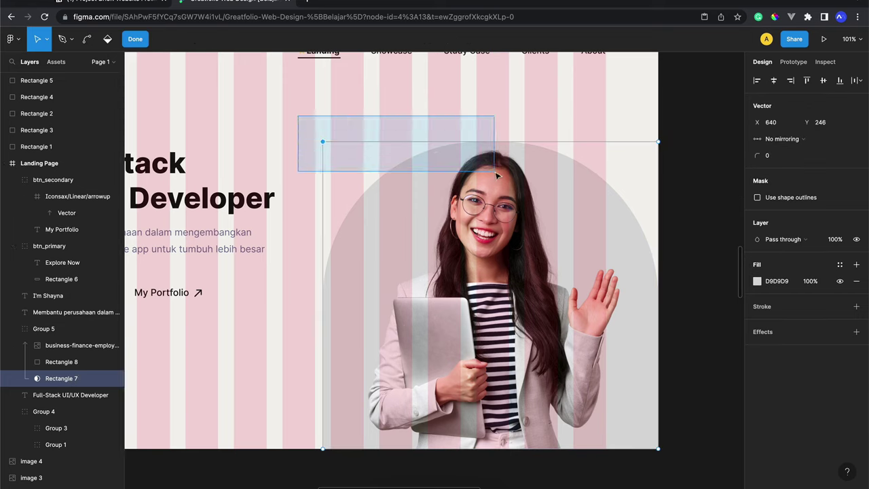
left_click(770, 159)
type("3")
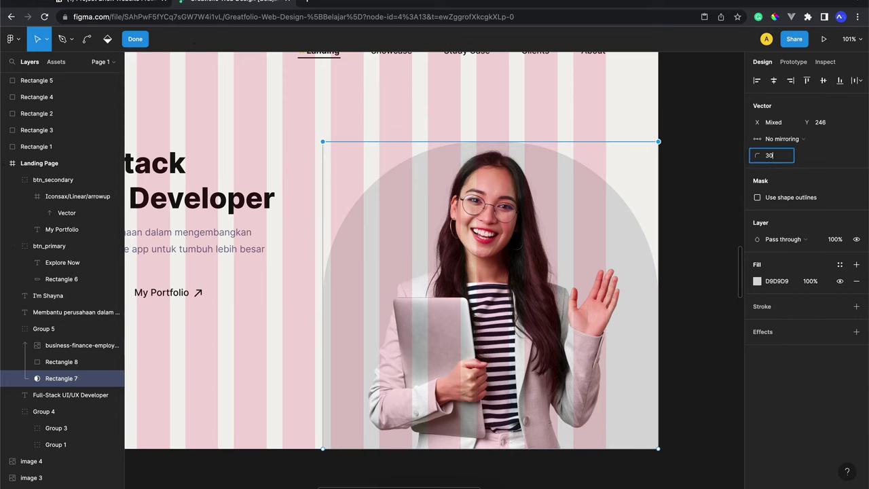
type("0")
key("Return")
key("Escape")
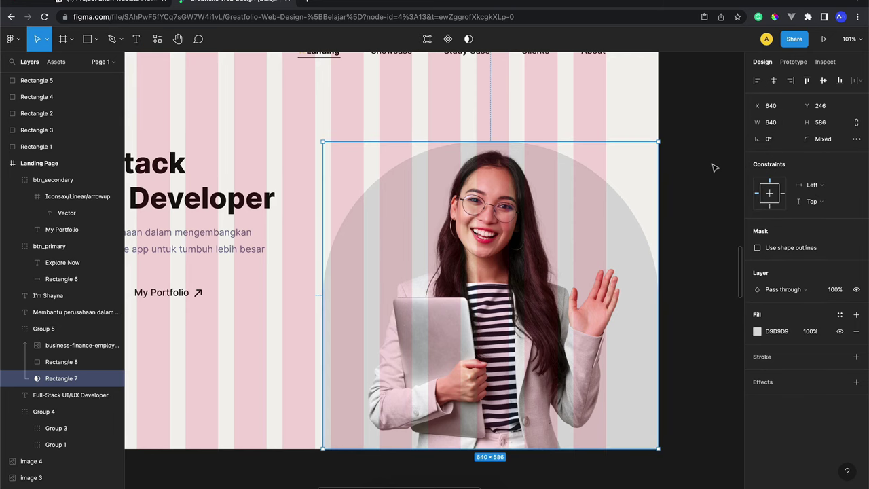
key("Escape")
scroll(715, 168, "left", 1)
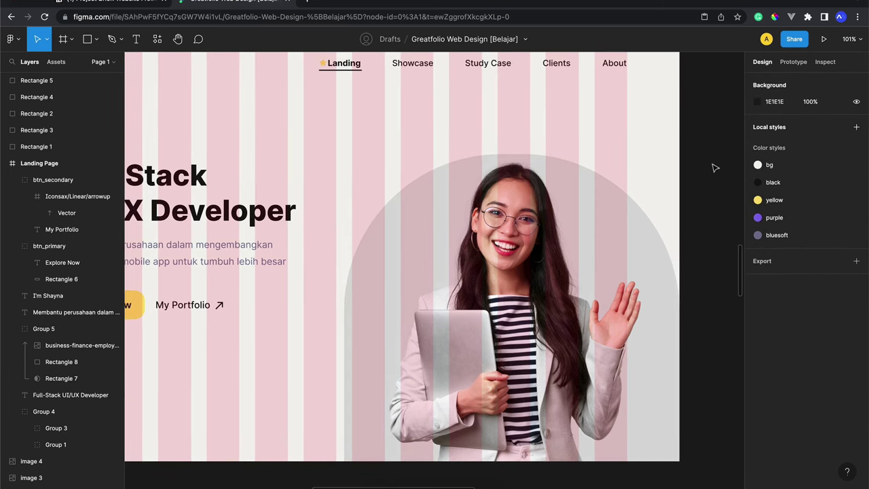
Step: Fill the arch Rectangle 8 with the 'purple' colour style
scroll(715, 168, "left", 2)
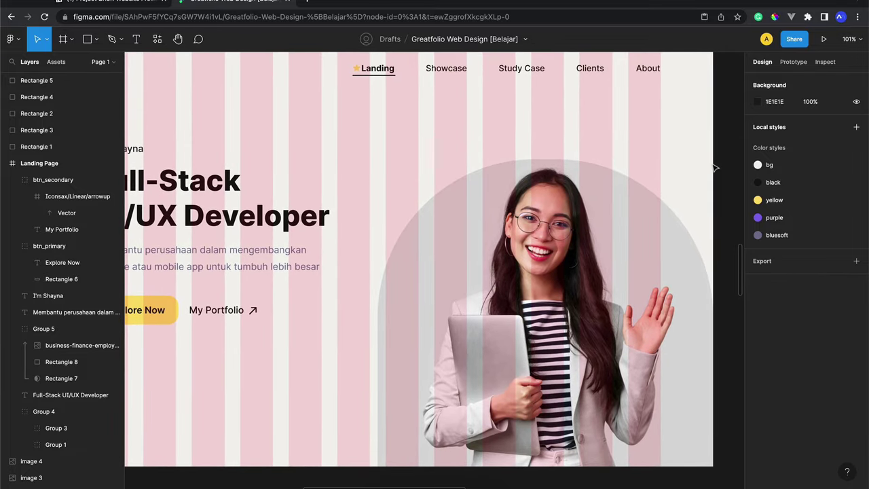
scroll(716, 168, "right", 2)
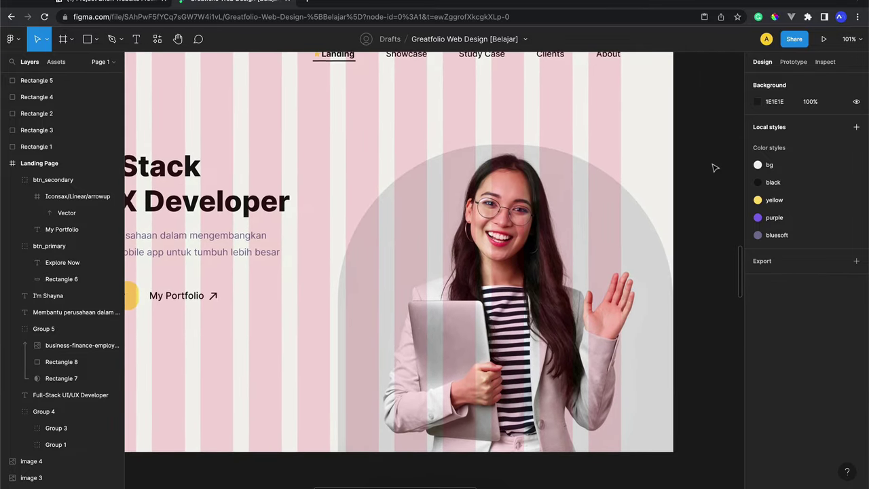
scroll(713, 168, "right", 2)
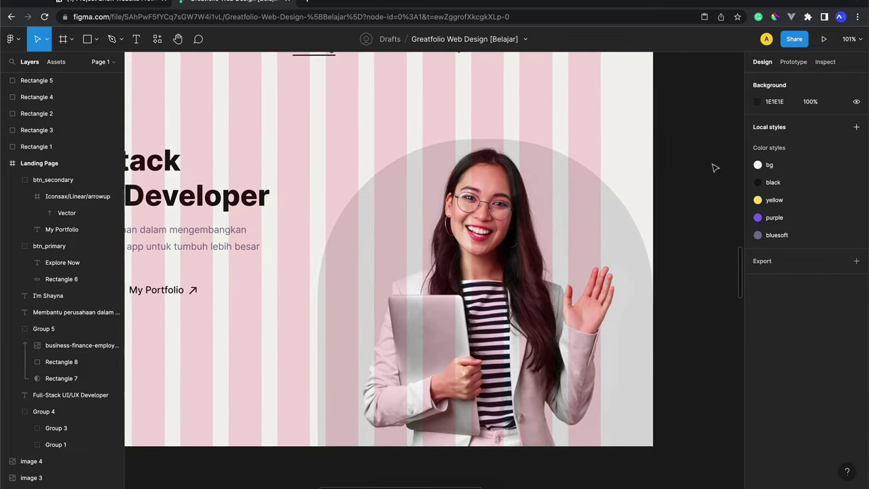
left_click(66, 365)
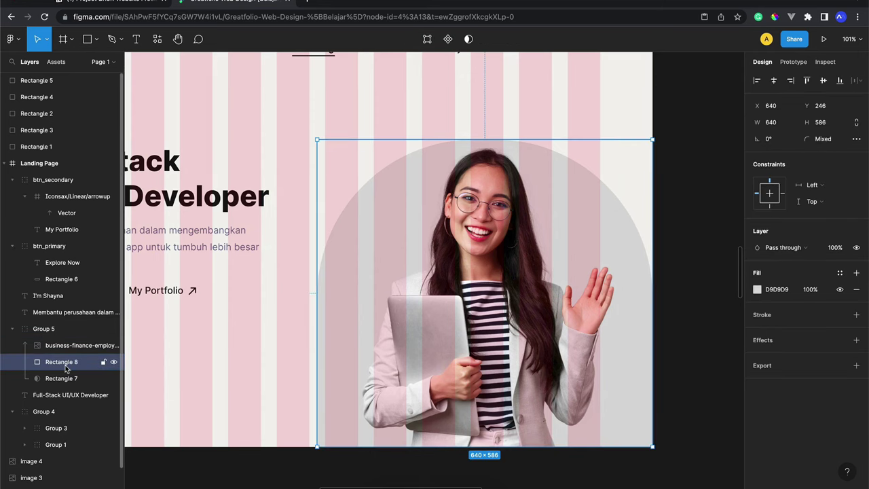
left_click(841, 274)
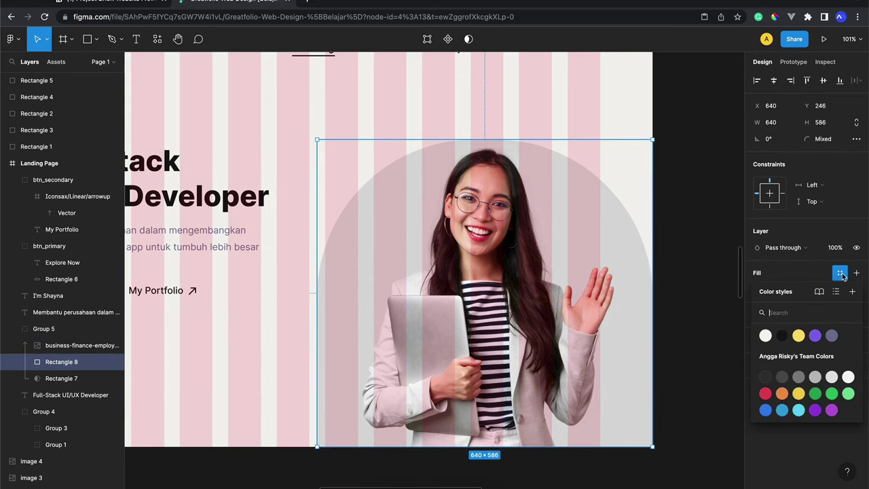
left_click(816, 335)
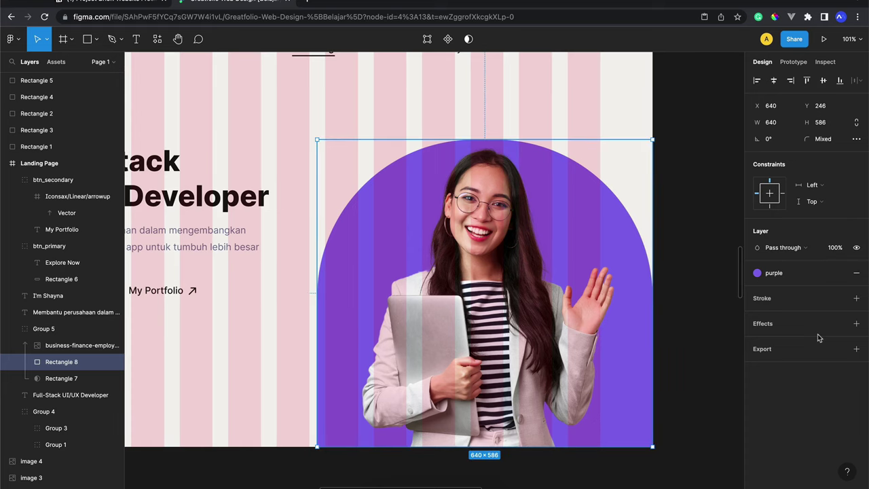
Step: Pan around the canvas to review the purple arch behind the portrait
scroll(708, 247, "up", 3)
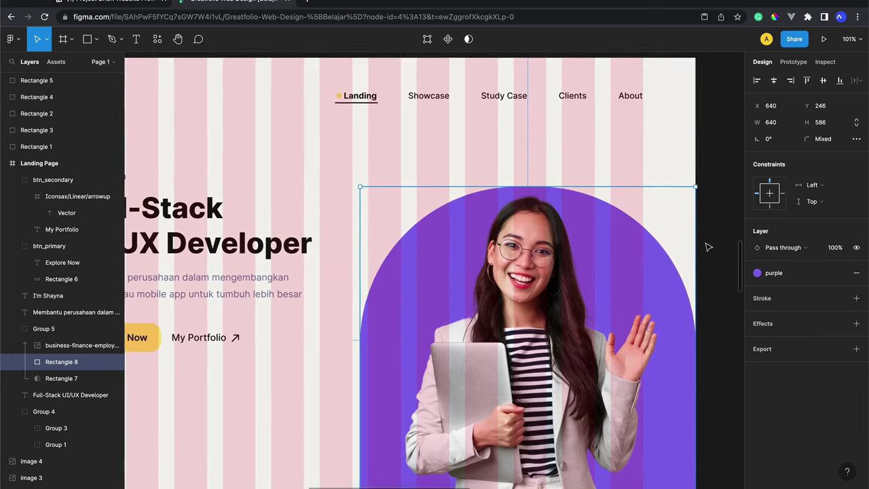
scroll(708, 247, "down", 2)
scroll(707, 247, "right", 3)
scroll(707, 247, "left", 3)
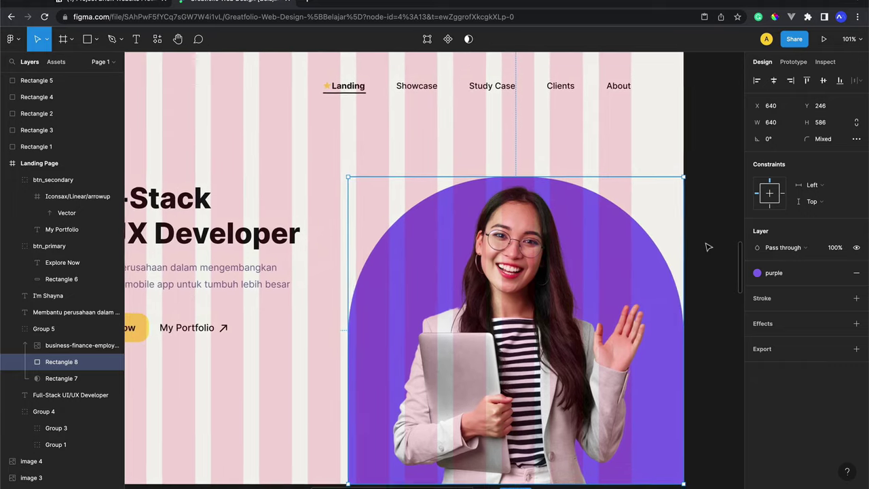
scroll(708, 247, "left", 3)
scroll(709, 247, "up", 1)
scroll(708, 247, "right", 1)
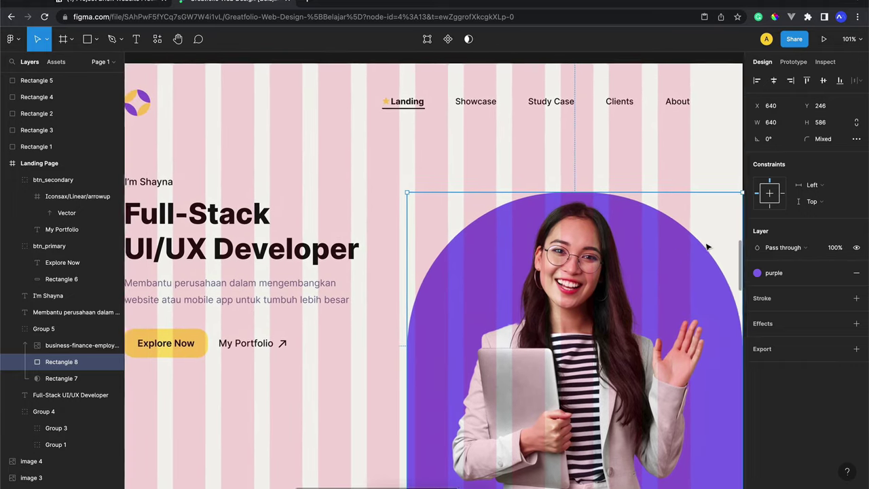
scroll(709, 248, "right", 1)
scroll(708, 247, "right", 2)
scroll(708, 247, "down", 1)
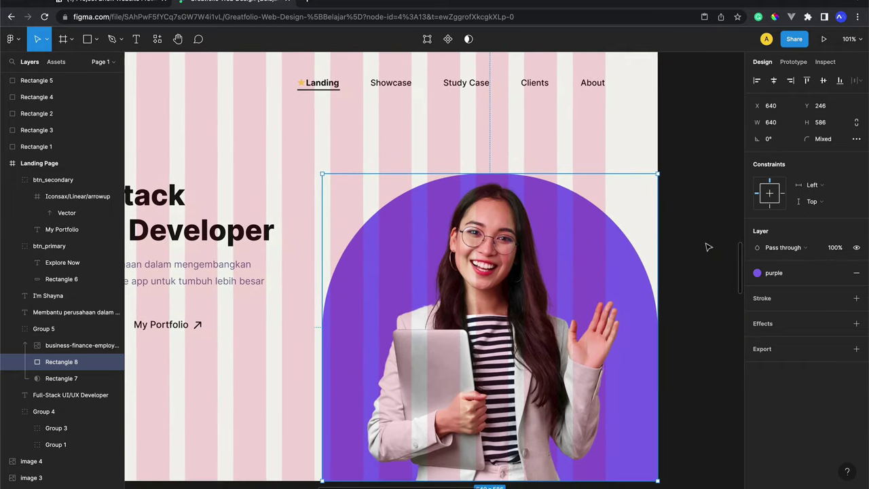
scroll(462, 245, "down", 2)
scroll(462, 245, "left", 1)
scroll(544, 204, "up", 1)
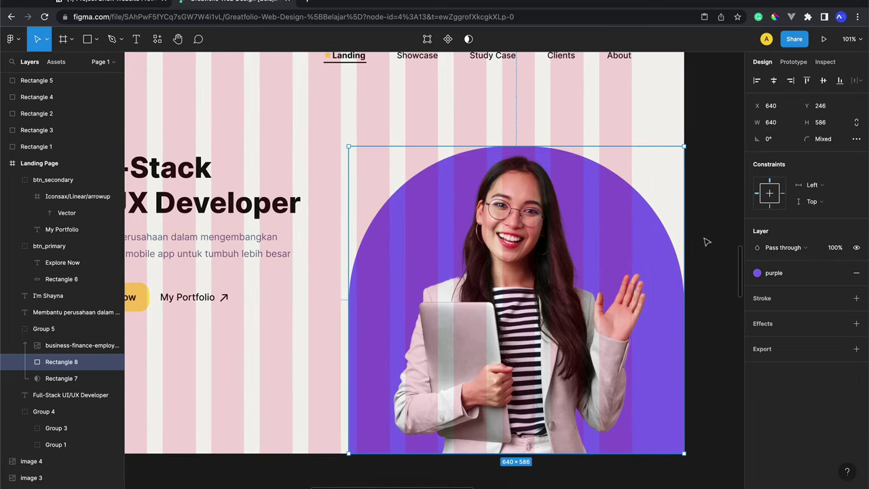
Step: Set the height of purple arch Rectangle 8 and mask Rectangle 7 to 570
left_click(827, 127)
type("5")
type("70")
key("Return")
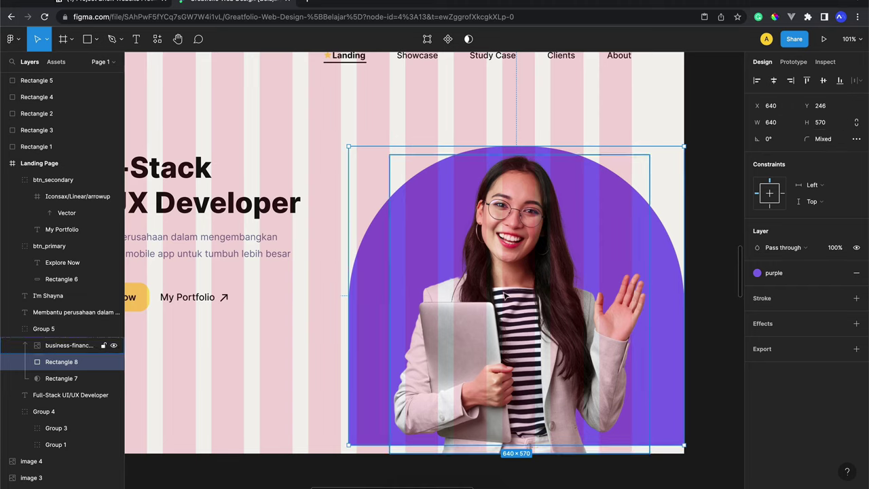
left_click(505, 296)
left_click(61, 378)
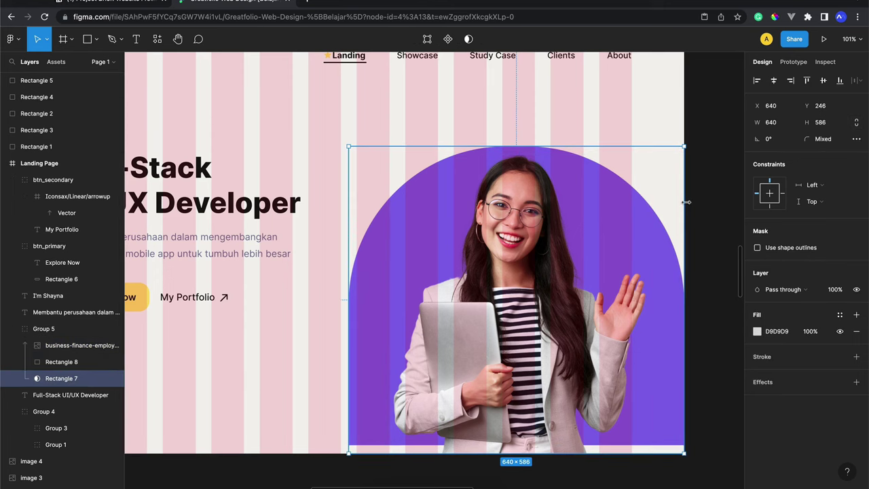
left_click(822, 122)
type("57")
type("0")
key("Return")
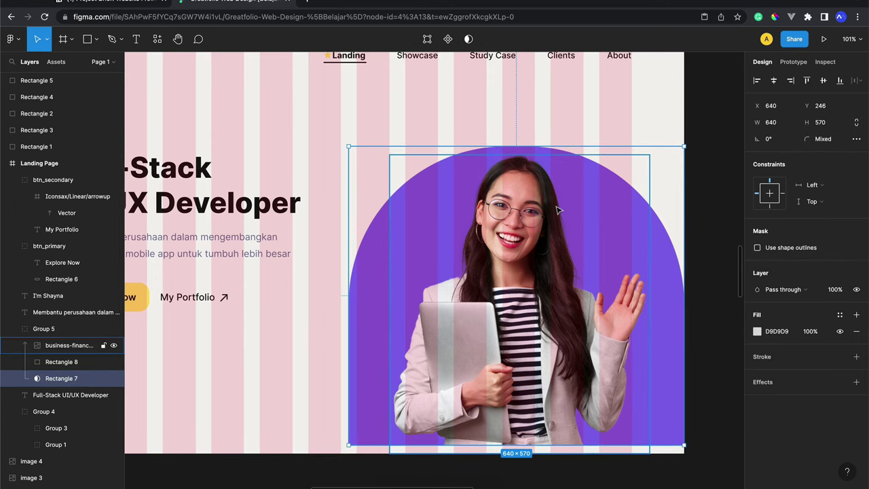
scroll(536, 240, "down", 2)
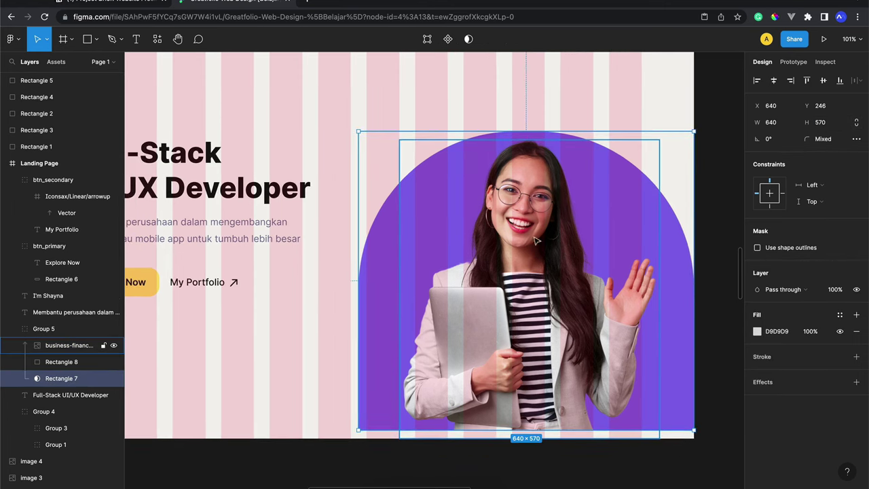
left_click(510, 280)
scroll(576, 136, "up", 2)
left_click(584, 129)
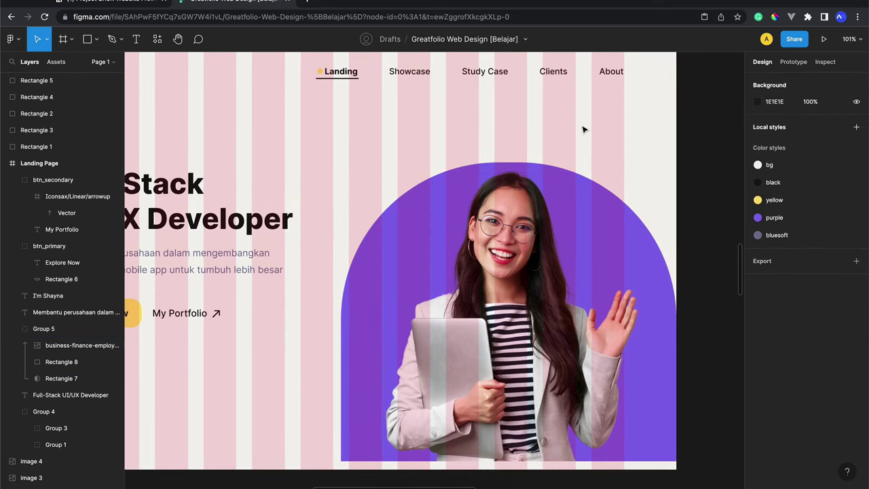
scroll(584, 129, "right", 2)
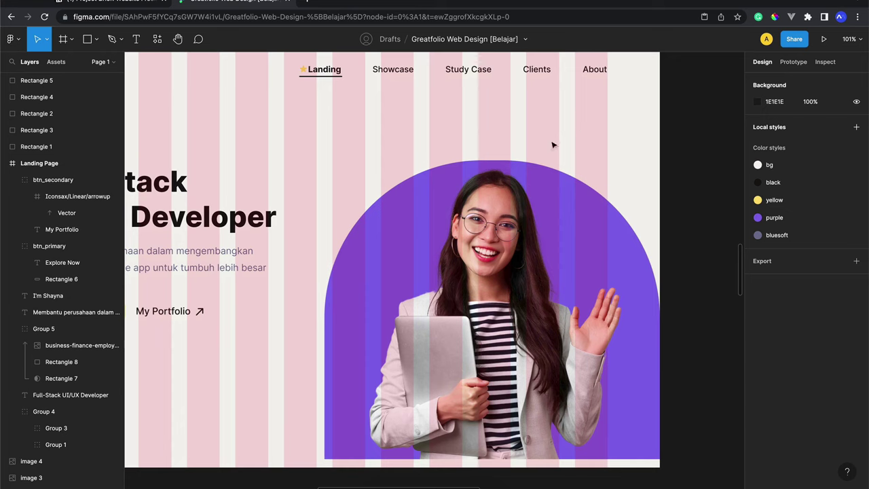
Step: Duplicate the purple arch Rectangle 8 and fill the copy with the yellow style
mouse_move(82, 345)
left_click(72, 365)
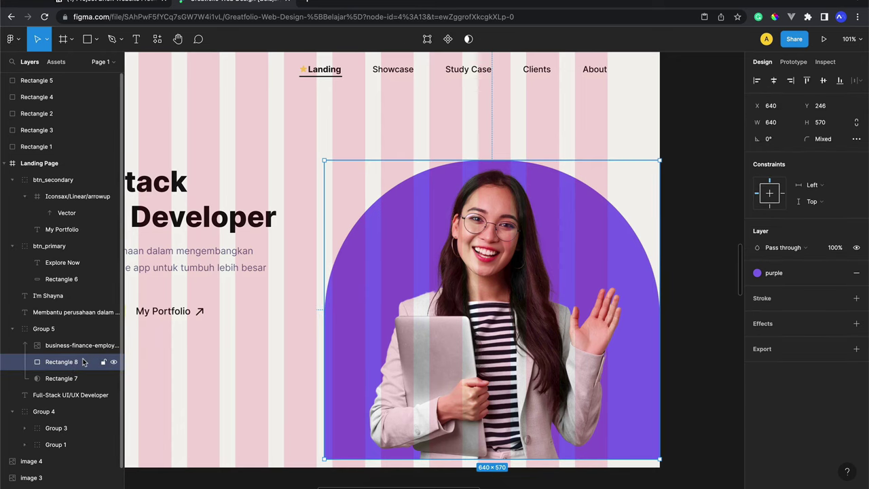
key("ctrl+d")
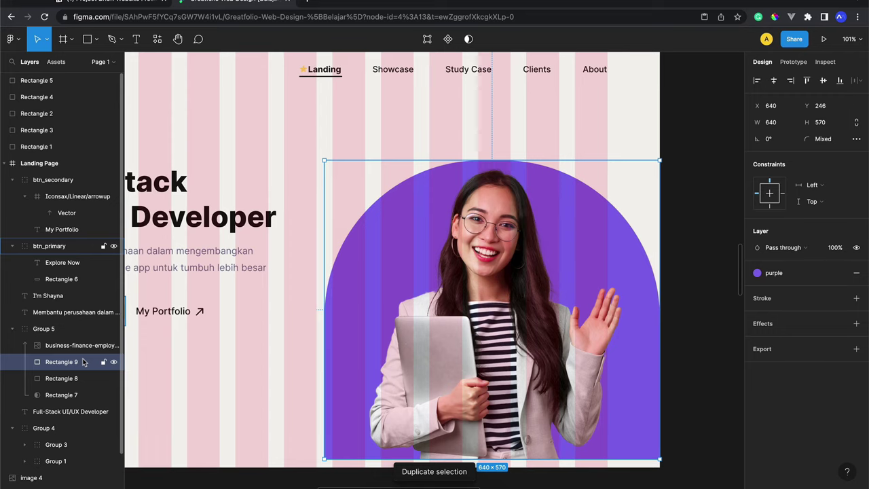
mouse_move(802, 273)
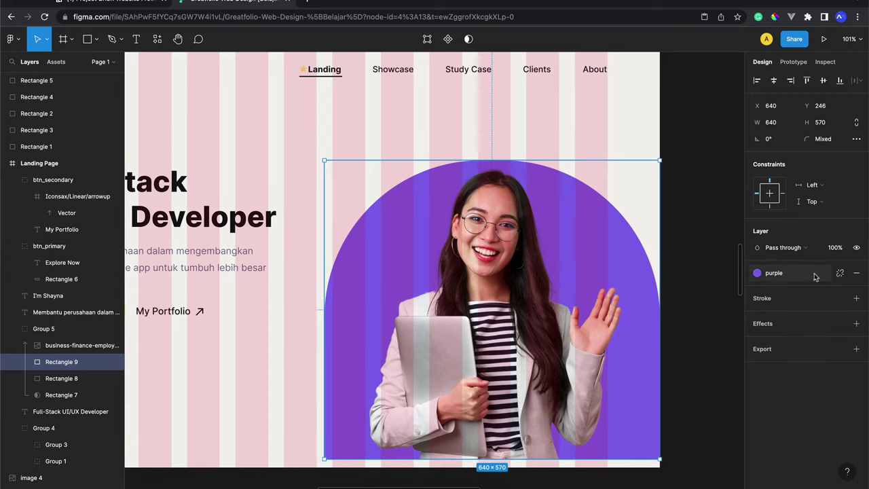
left_click(767, 278)
left_click(799, 335)
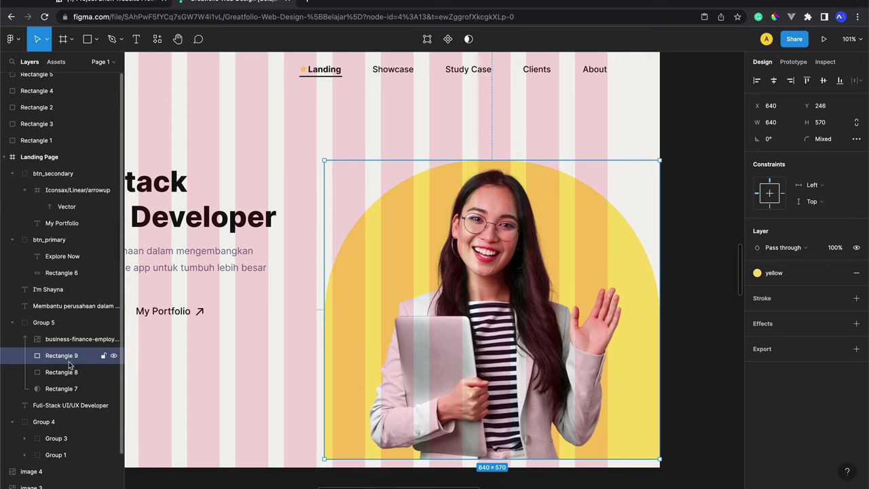
Step: Move yellow Rectangle 9 beneath the purple arch in Layers and raise it 20 px
scroll(74, 356, "down", 3)
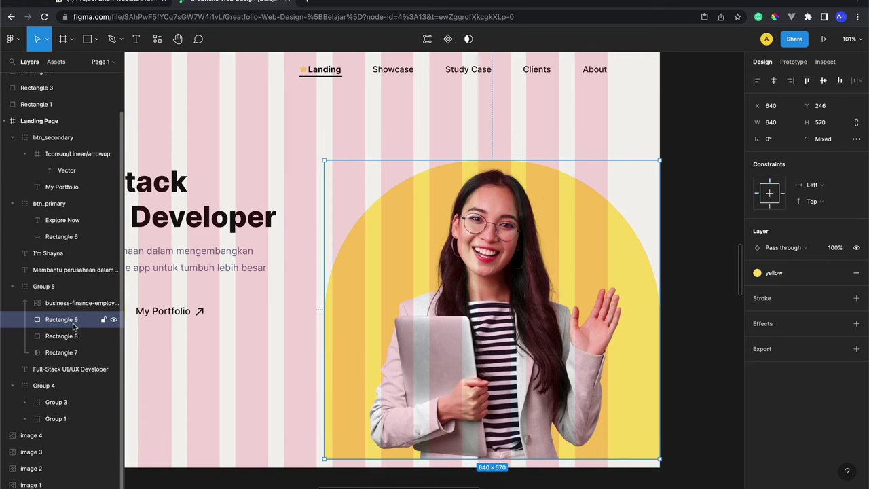
left_click_drag(74, 326, 75, 344)
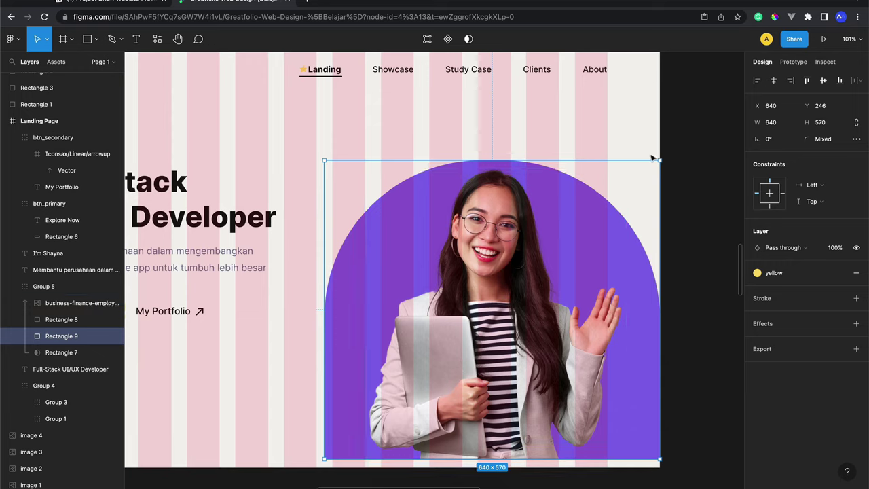
key("shift+Up")
key("shift+Up")
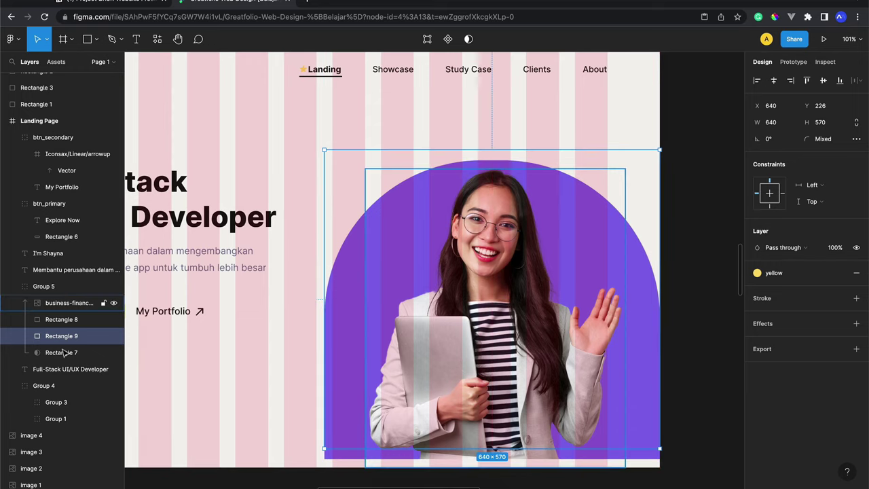
left_click_drag(62, 337, 59, 362)
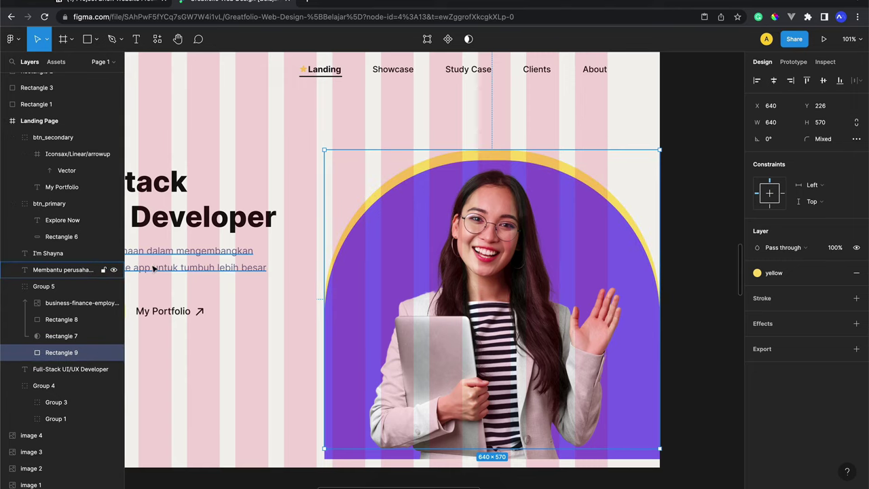
Step: Nudge yellow Rectangle 9 10 px left and 10 px down to X 630, Y 236
key("shift+Left")
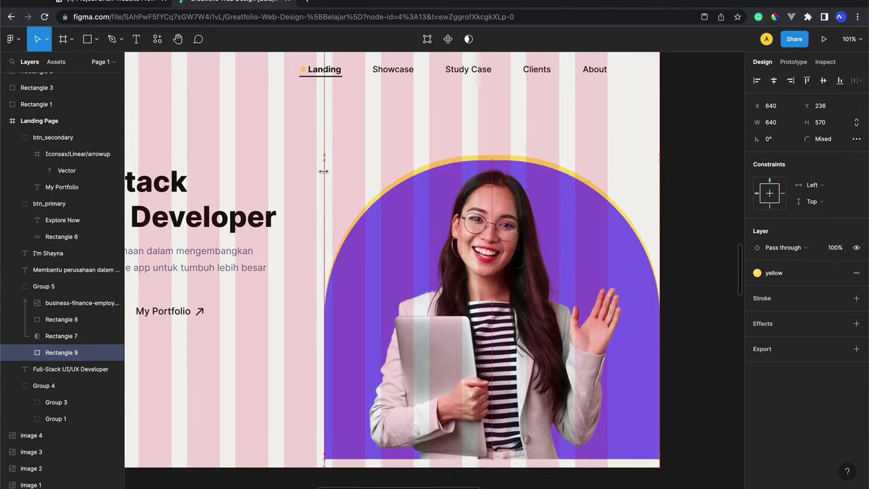
key("shift+Down")
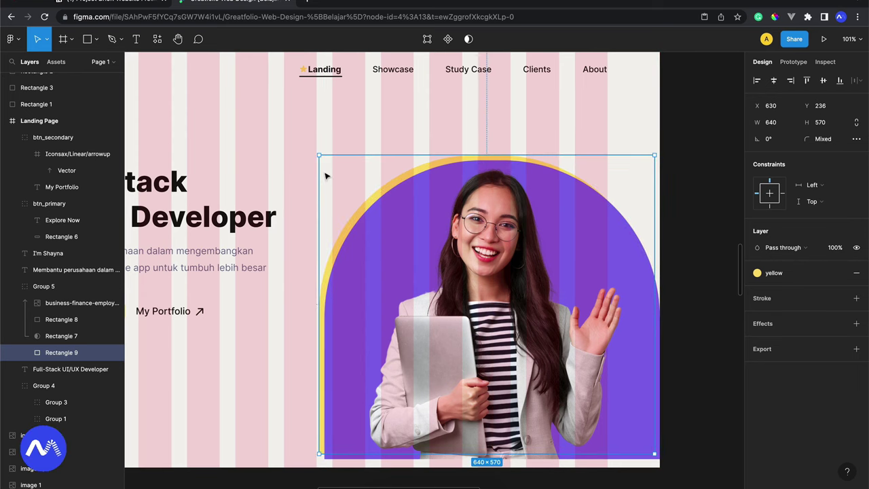
scroll(325, 176, "down", 1)
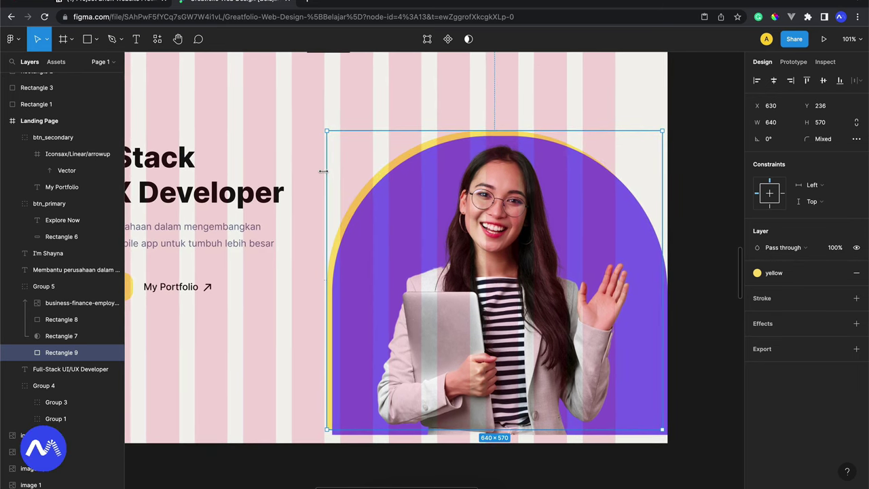
scroll(361, 224, "up", 4)
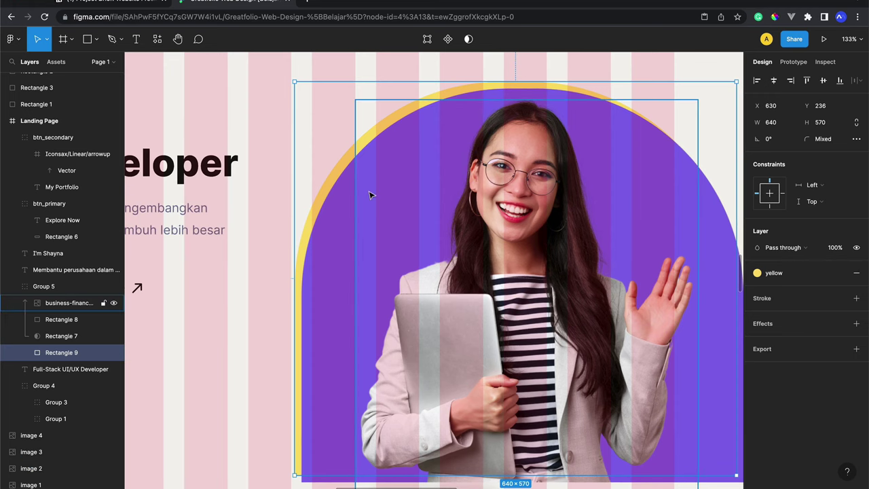
scroll(370, 195, "down", 3)
scroll(370, 195, "down", 2)
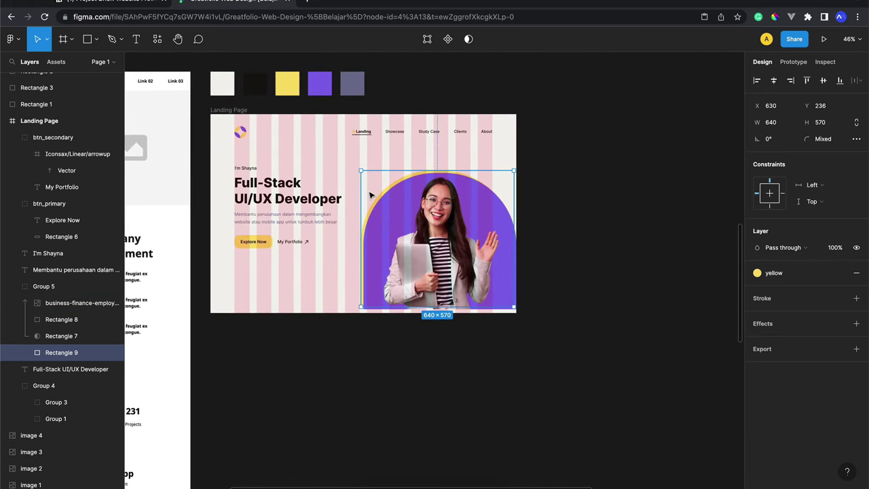
scroll(313, 153, "up", 5)
scroll(314, 153, "down", 2)
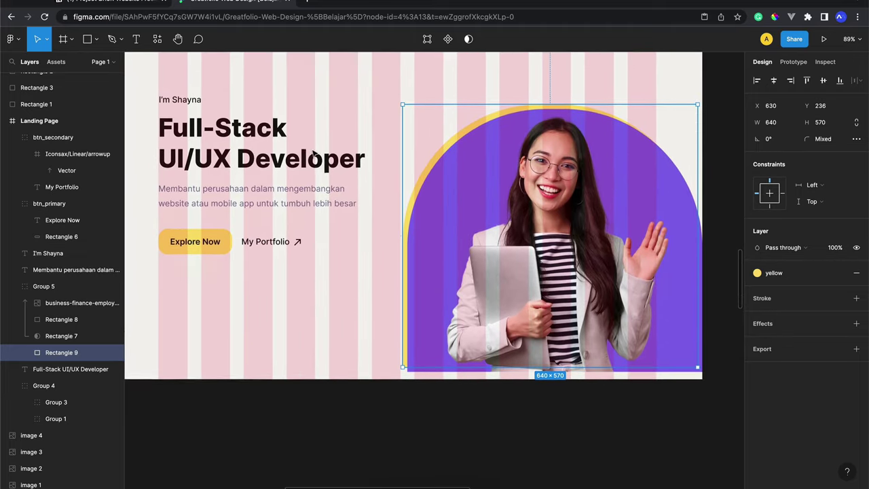
scroll(313, 154, "down", 3)
scroll(313, 154, "up", 3)
scroll(314, 151, "up", 3)
scroll(315, 152, "up", 1)
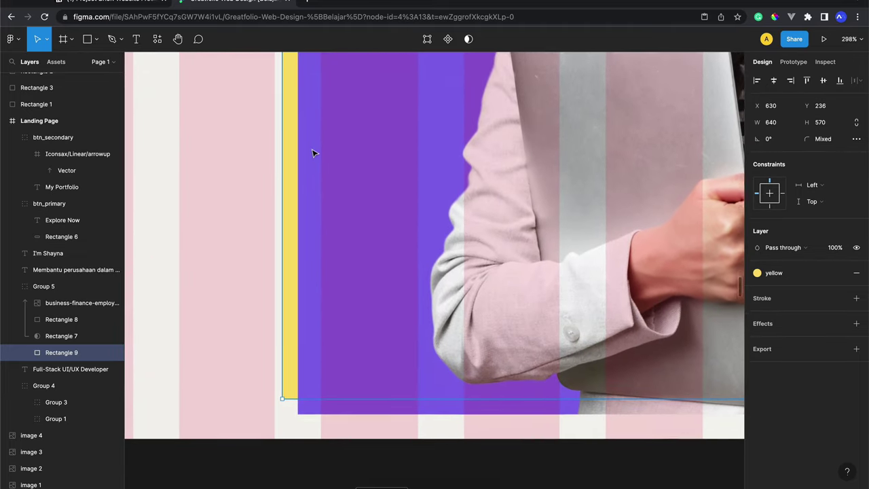
scroll(320, 216, "down", 1)
scroll(313, 275, "up", 3)
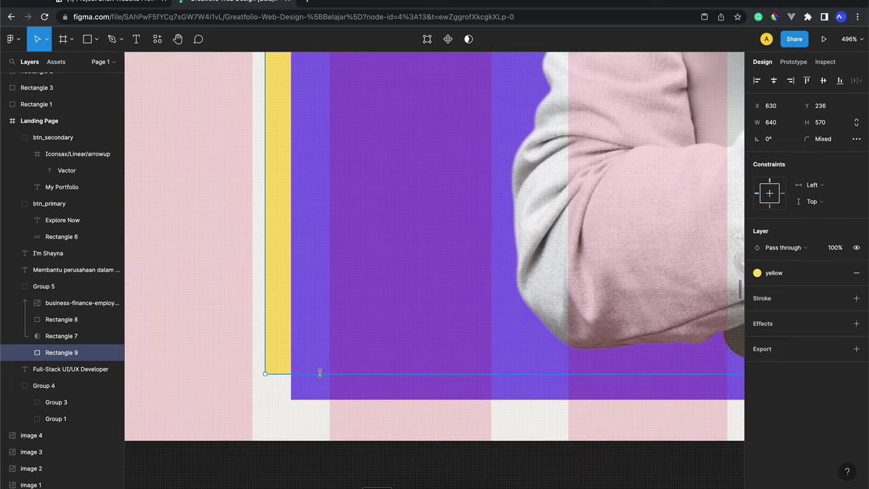
Step: Stretch the yellow arch's bottom edge down to 580 tall, meeting the purple arch
left_click_drag(319, 373, 317, 399)
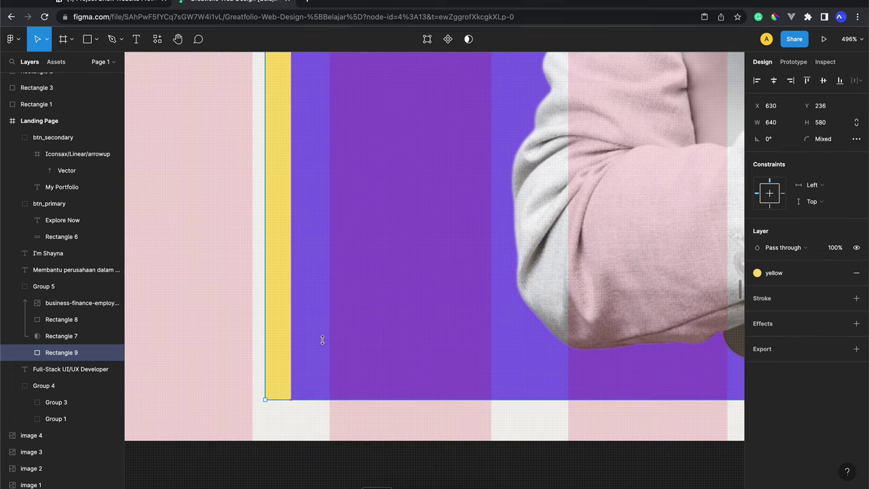
scroll(324, 344, "down", 3)
scroll(324, 345, "down", 3)
scroll(324, 345, "down", 3)
scroll(324, 345, "down", 2)
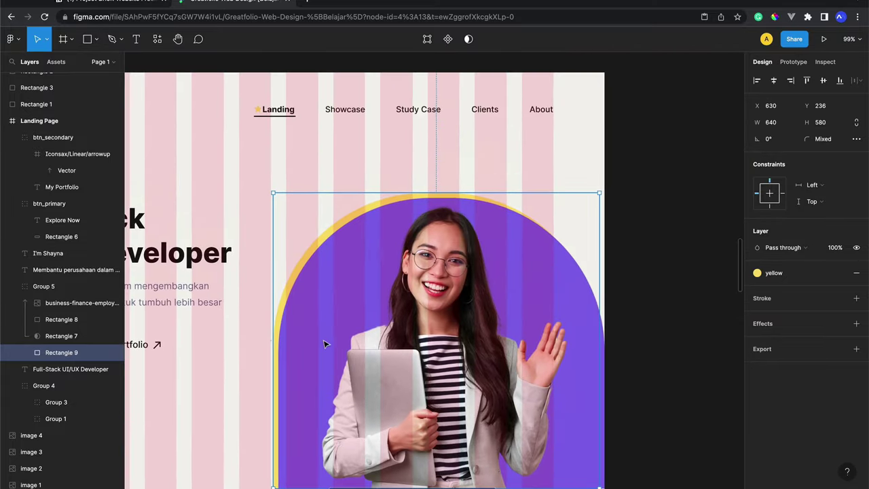
scroll(324, 345, "down", 1)
scroll(324, 344, "down", 2)
scroll(324, 344, "down", 1)
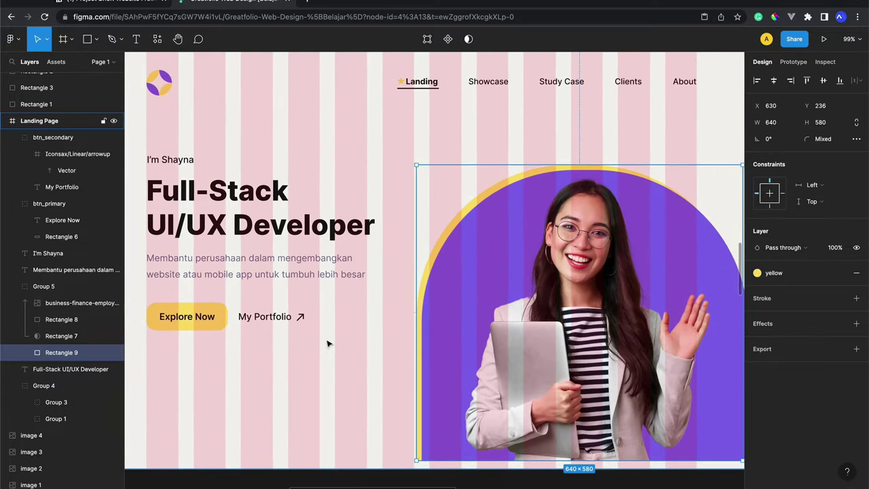
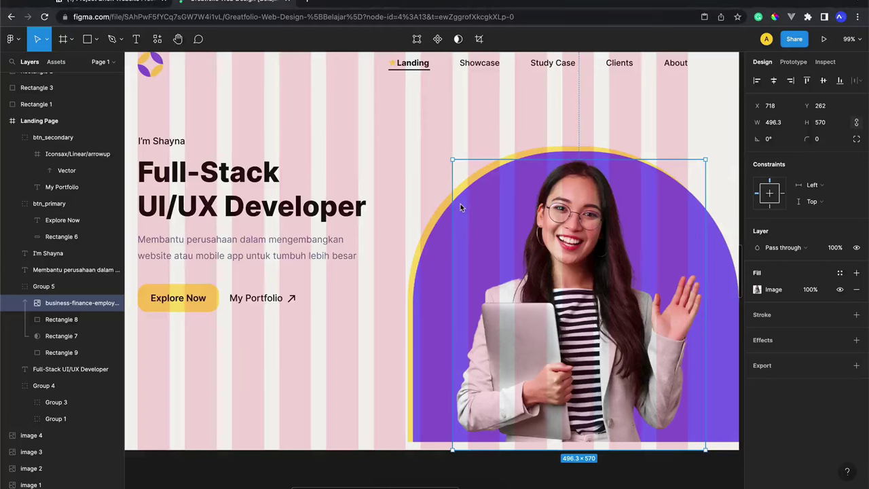
Step: Resize the portrait photo to 430 px wide (430 × 493.86)
scroll(475, 205, "left", 1)
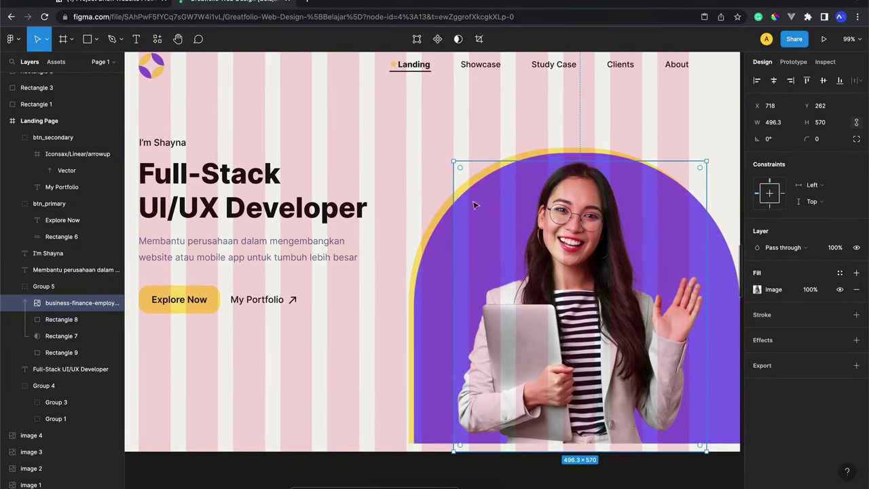
key("Escape")
left_click(579, 264)
scroll(575, 221, "up", 1)
scroll(575, 222, "right", 1)
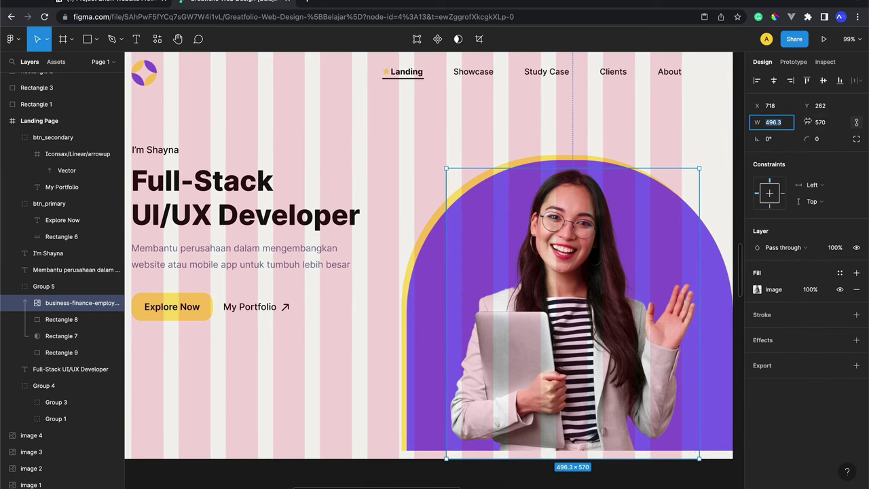
scroll(703, 135, "right", 2)
scroll(703, 135, "down", 1)
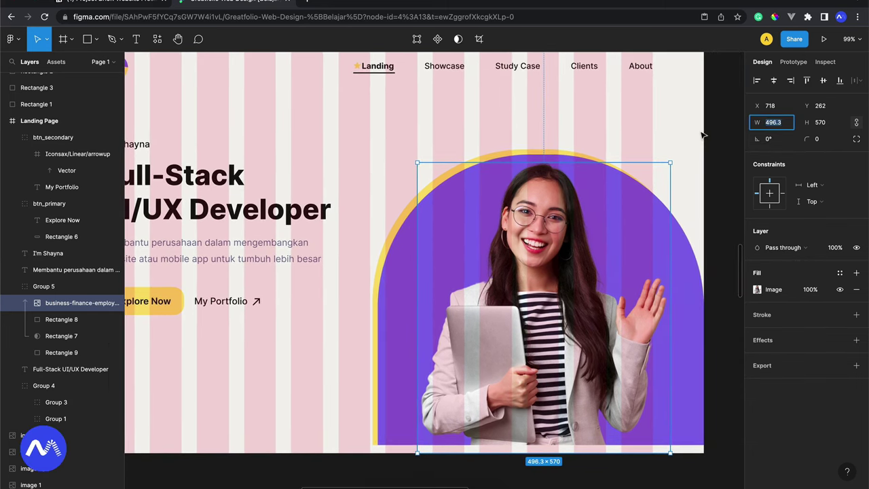
type("430")
key("Return")
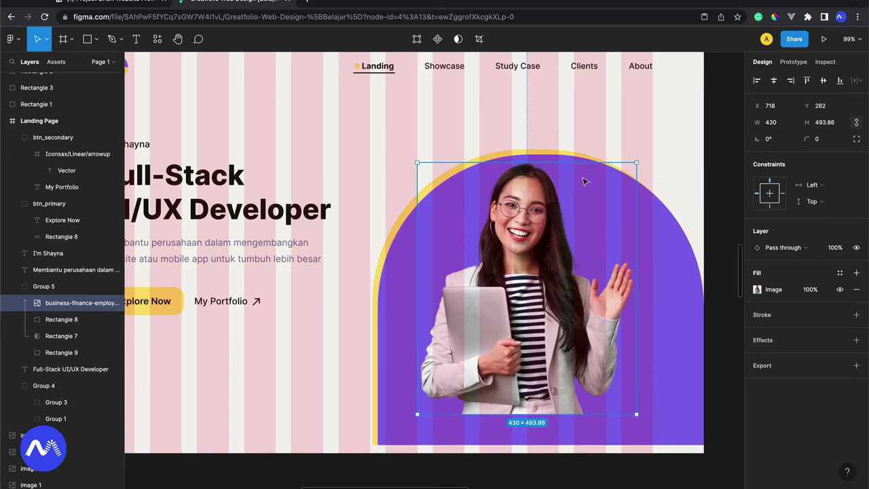
Step: Move the portrait lower inside the purple arch, to X 745, Y 322
scroll(582, 178, "down", 1)
scroll(582, 179, "right", 1)
left_click_drag(504, 245, 521, 277)
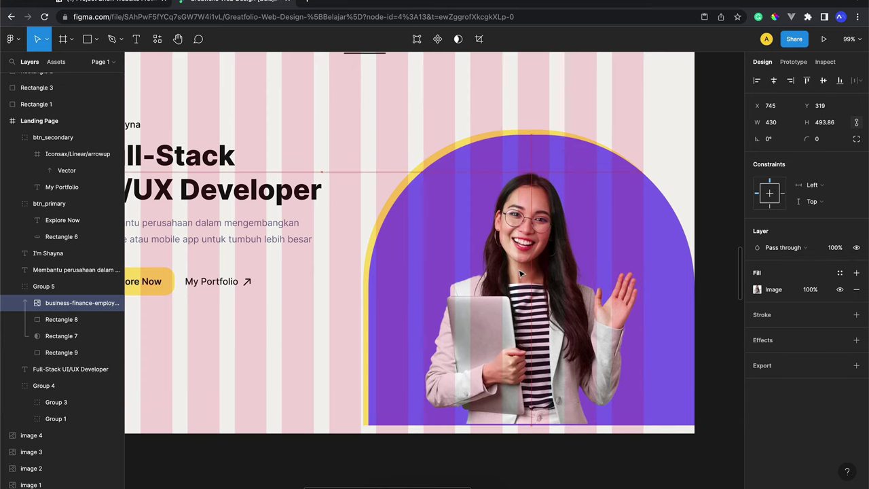
scroll(536, 238, "up", 2)
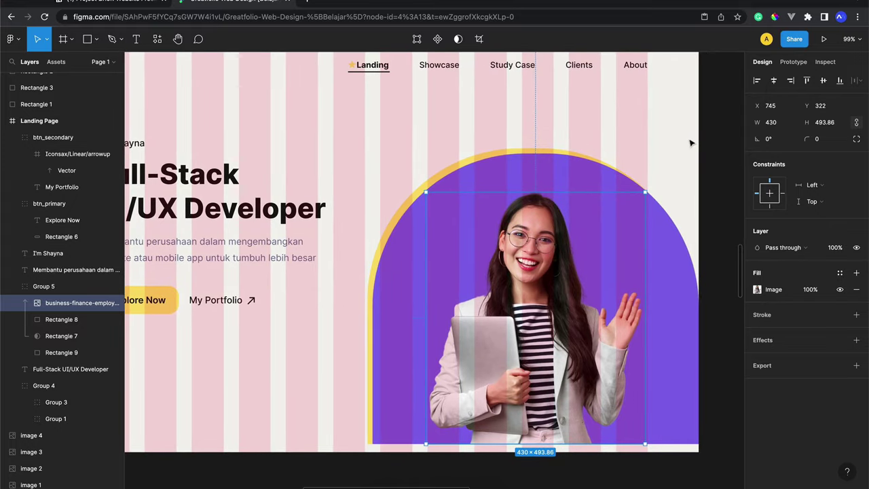
Step: Nudge the arch-and-portrait group up to sit 40 px below the navigation
left_click(689, 139)
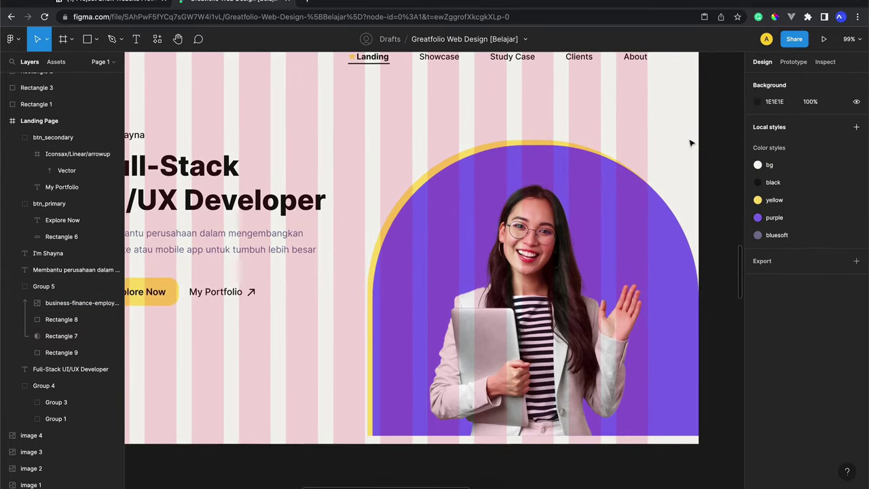
scroll(615, 144, "down", 1)
left_click_drag(558, 167, 560, 155)
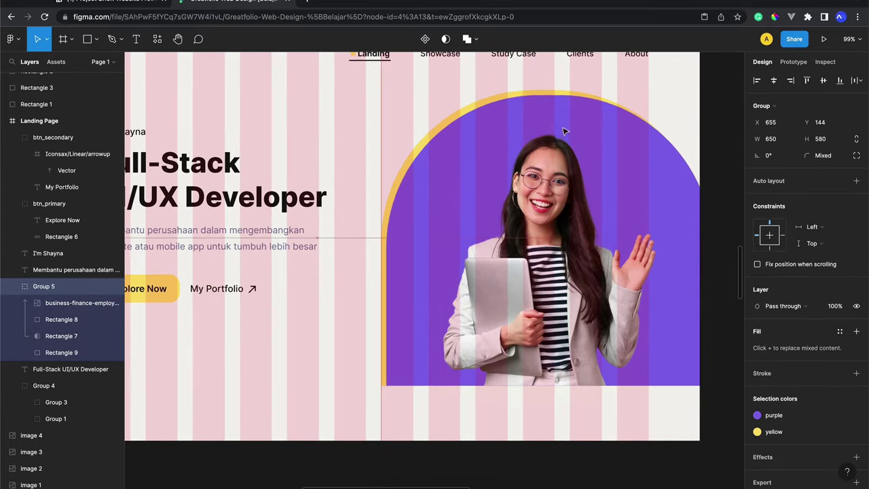
scroll(560, 155, "up", 1)
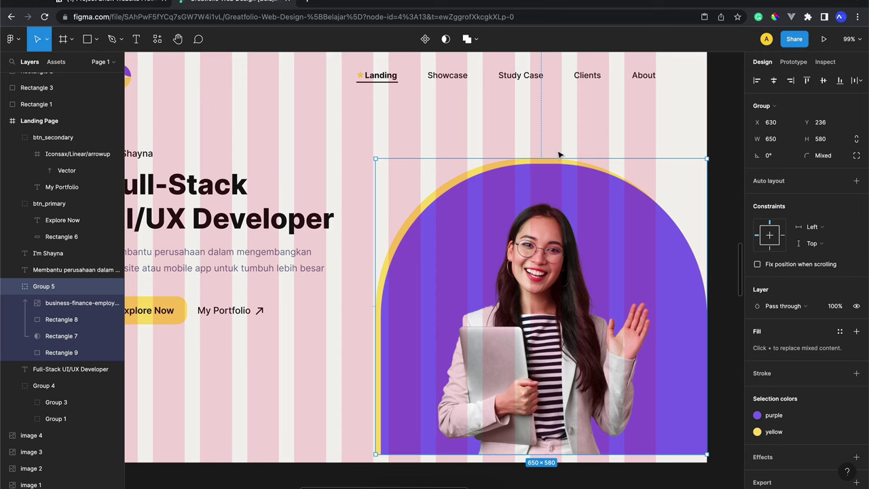
scroll(552, 159, "left", 2)
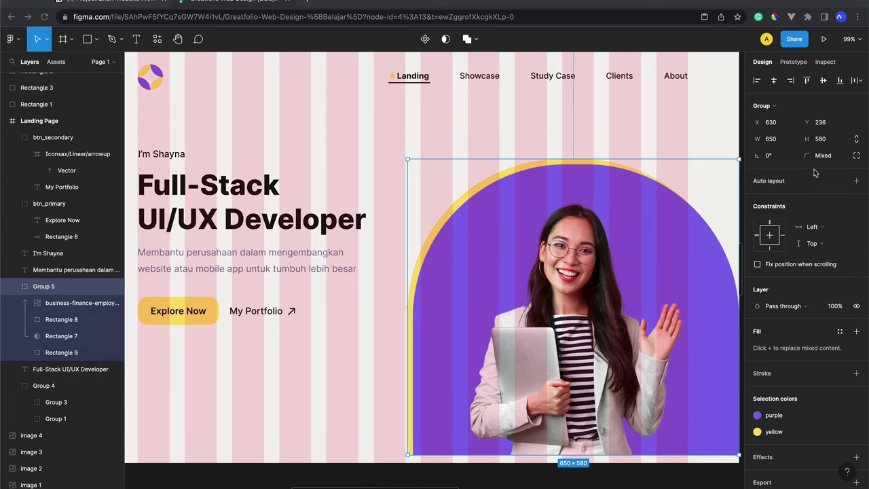
left_click(684, 136)
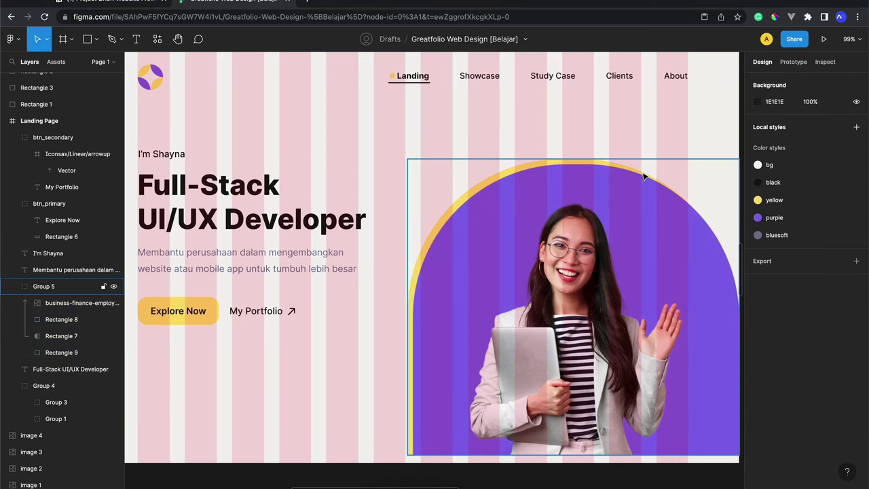
left_click(646, 177)
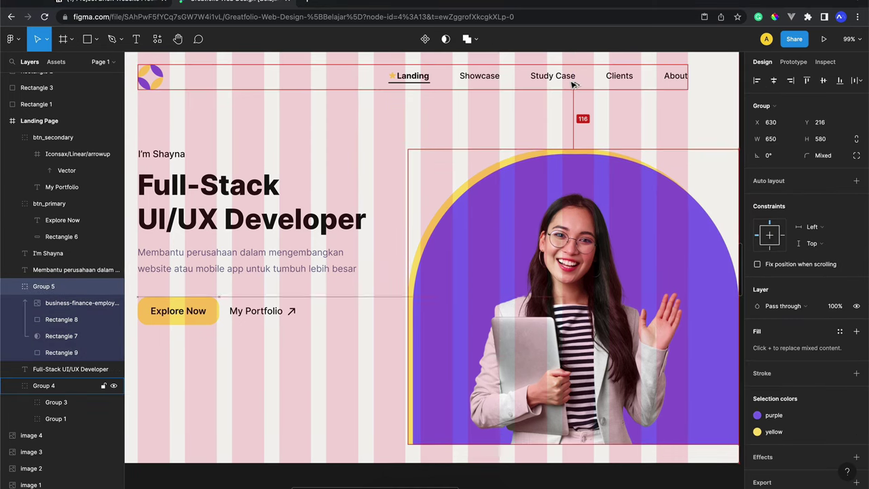
key("shift+Up")
key("shift+Up")
key("shift+Up")
key("Up")
key("Up")
key("Up")
key("Up")
key("Up")
key("Up")
key("shift+Up")
key("shift+Up")
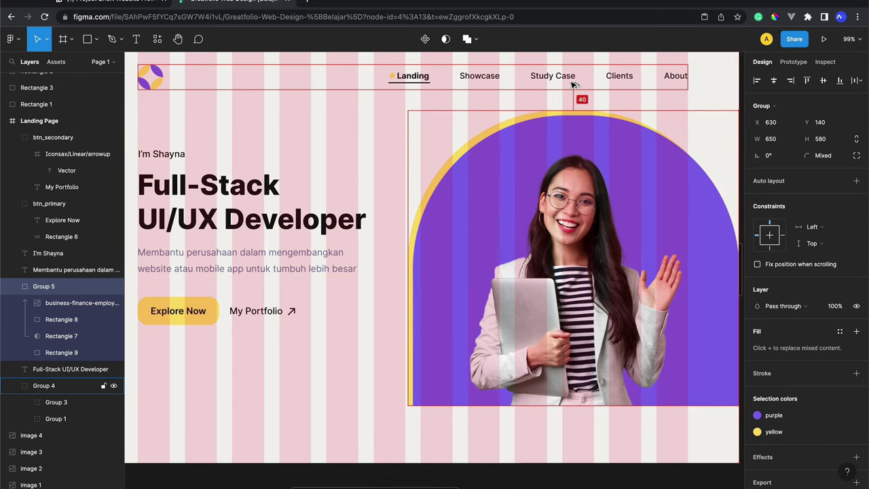
scroll(441, 149, "left", 3)
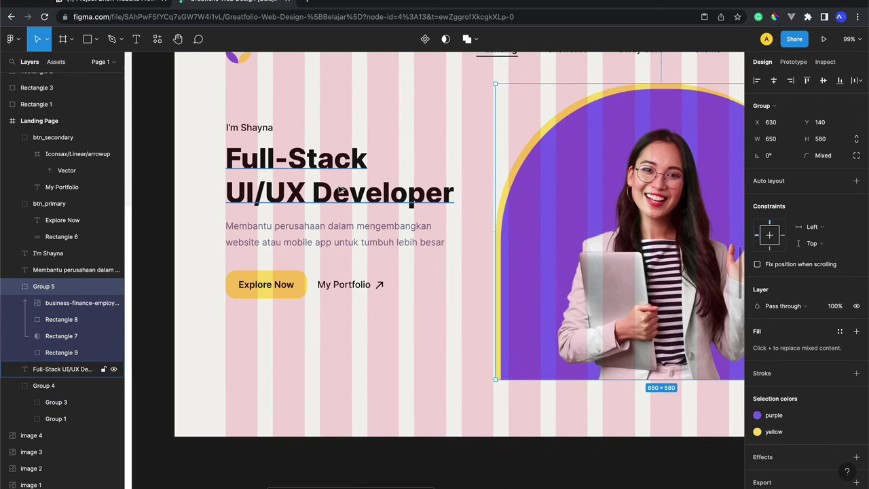
Step: Group the hero text and buttons as Group 6 and nudge it down to Y 234
left_click(339, 192)
scroll(306, 271, "up", 2)
left_click(197, 364)
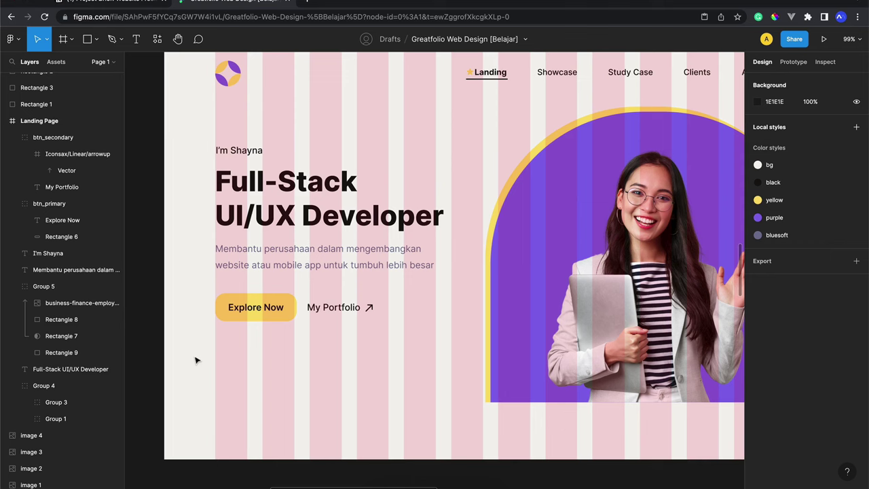
left_click_drag(196, 360, 454, 128)
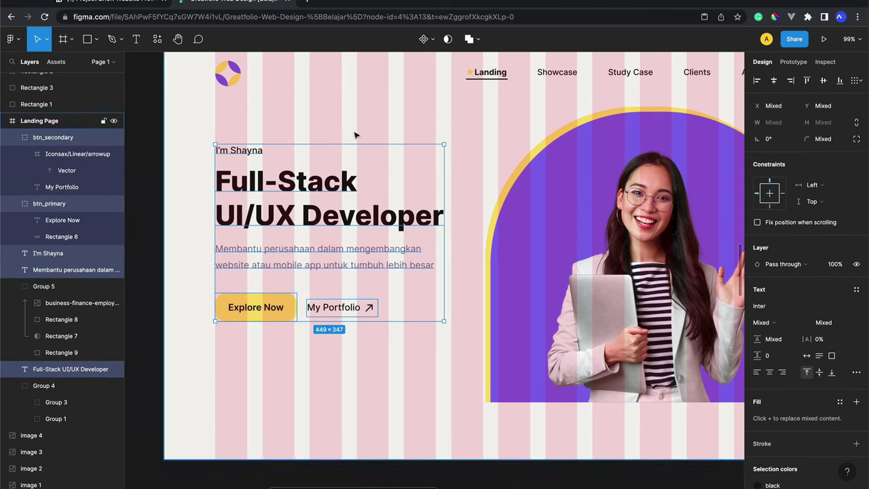
key("ctrl+g")
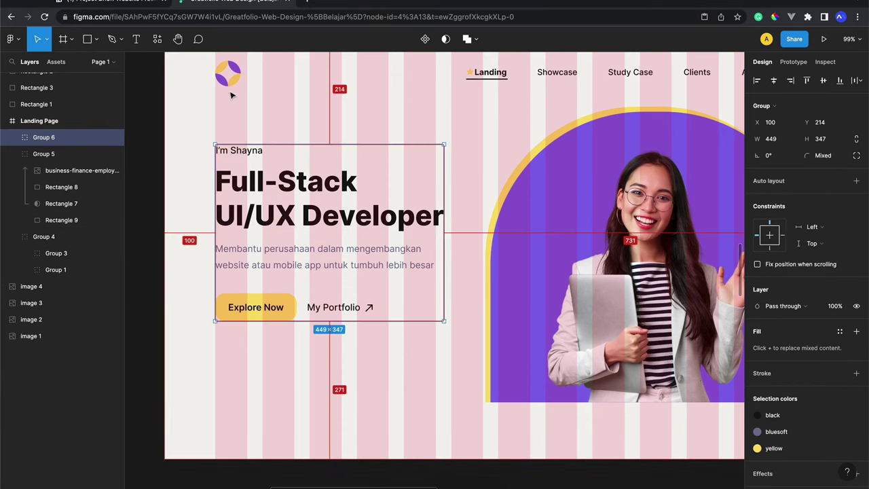
key("Down")
key("Down")
key("Down")
key("Down")
key("Down")
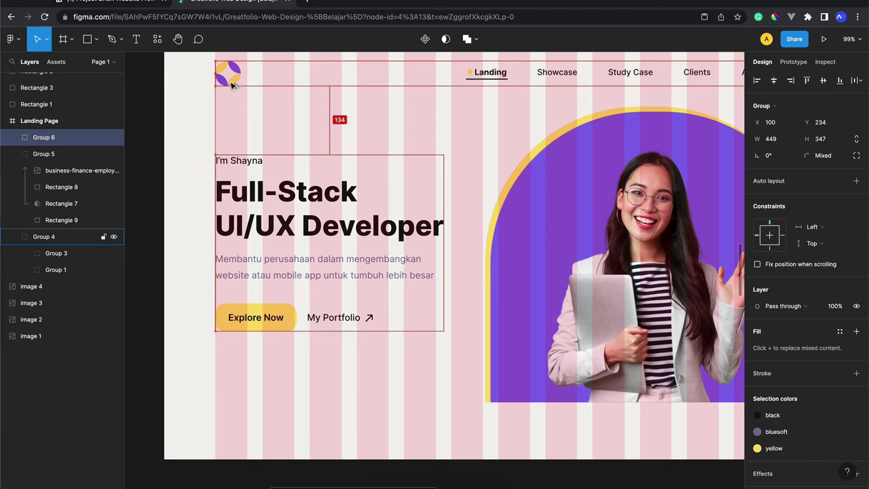
key("Down")
key("Down")
key("Down")
key("Down")
key("Down")
key("Down")
left_click(360, 385)
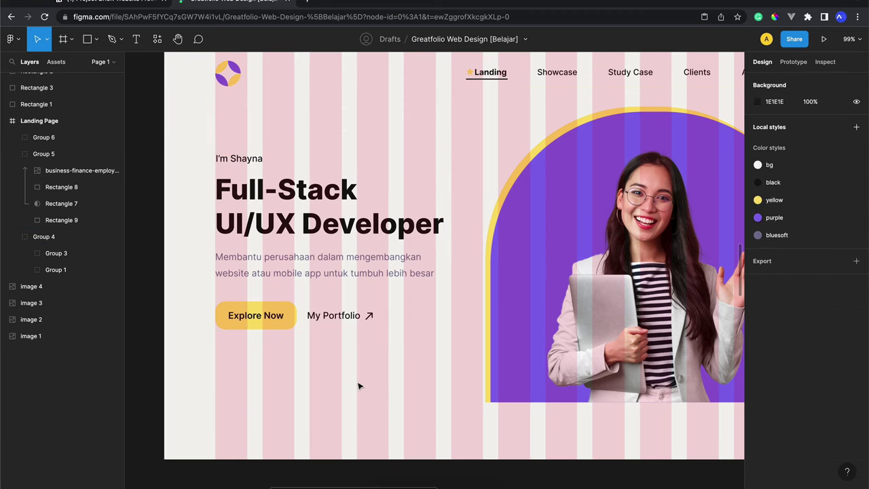
scroll(359, 385, "right", 3)
scroll(358, 388, "down", 2)
Step: Hide the Landing Page frame's column layout grid
scroll(356, 394, "down", 3)
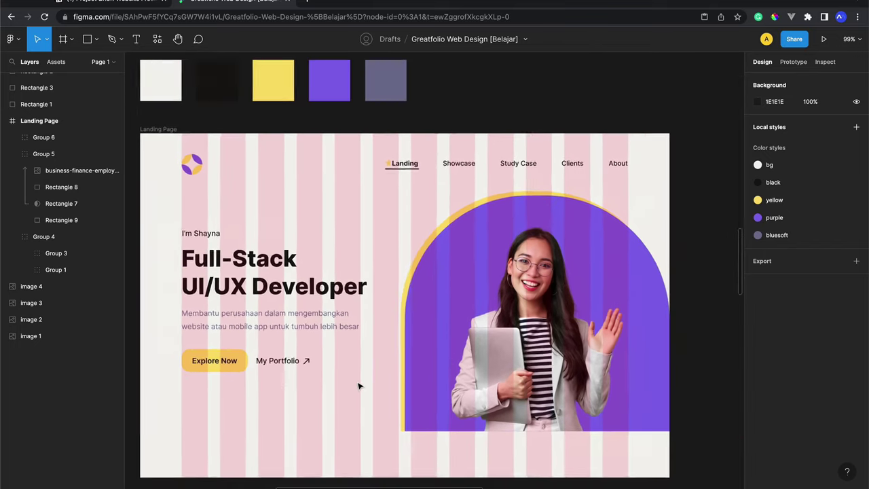
scroll(353, 402, "down", 2)
scroll(417, 242, "down", 1)
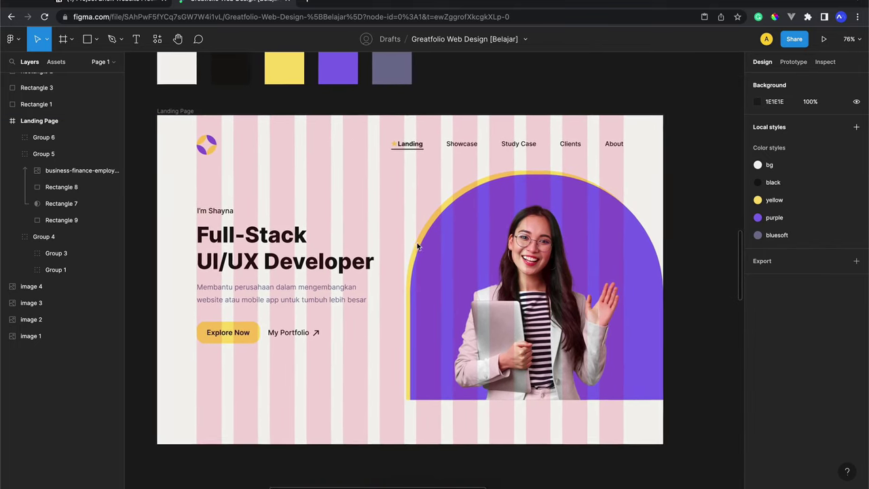
scroll(417, 242, "right", 1)
left_click(170, 105)
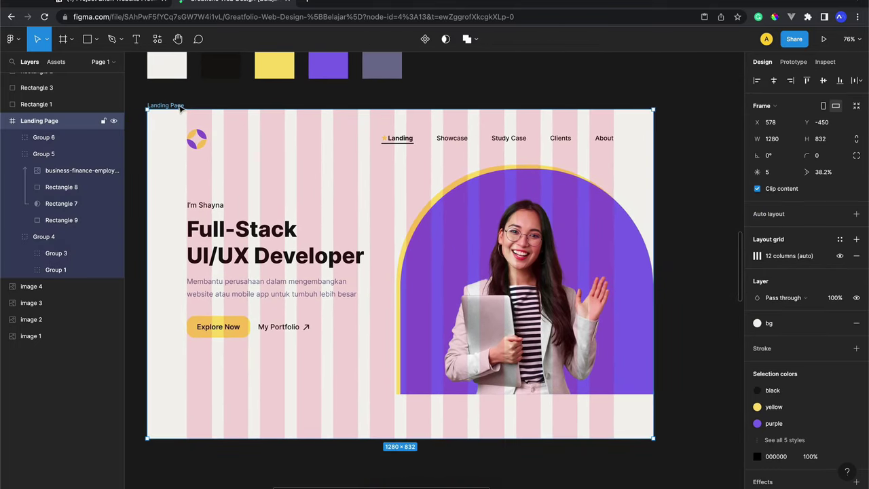
left_click(841, 256)
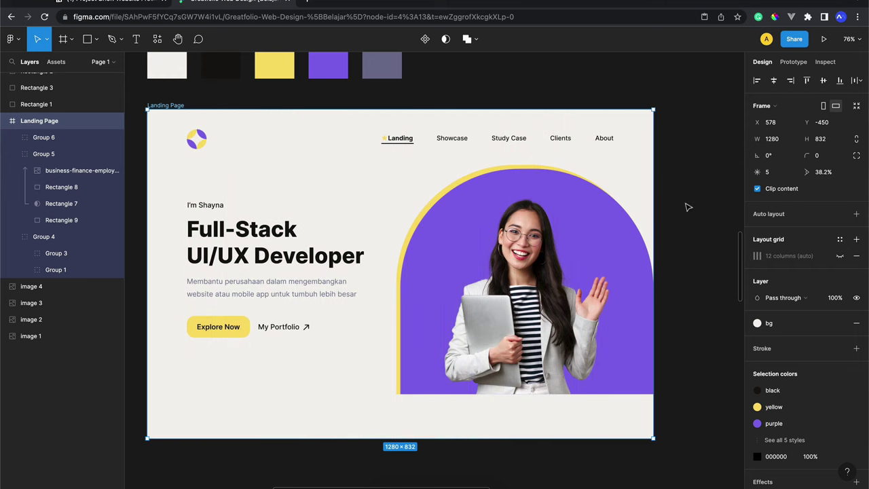
left_click(685, 207)
Step: Select the purple arch to check it measures 640 × 570 at X 640, Y 150
scroll(685, 207, "down", 2)
scroll(684, 210, "left", 1)
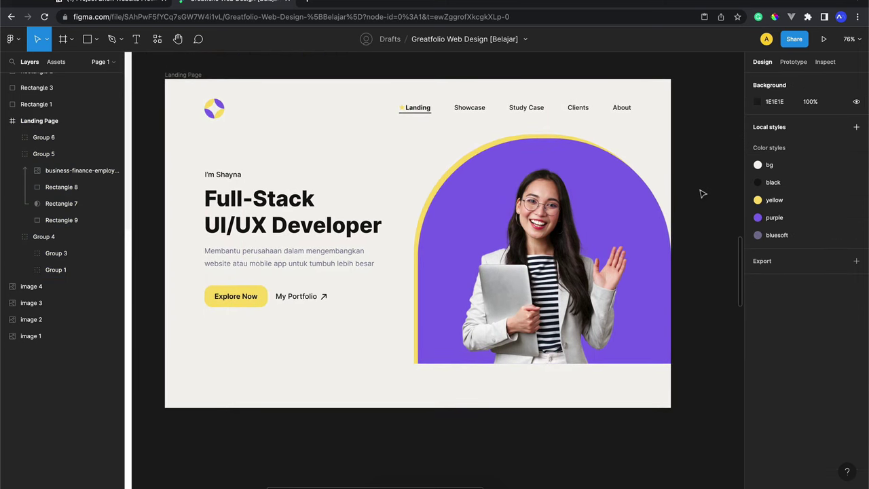
scroll(641, 204, "up", 5)
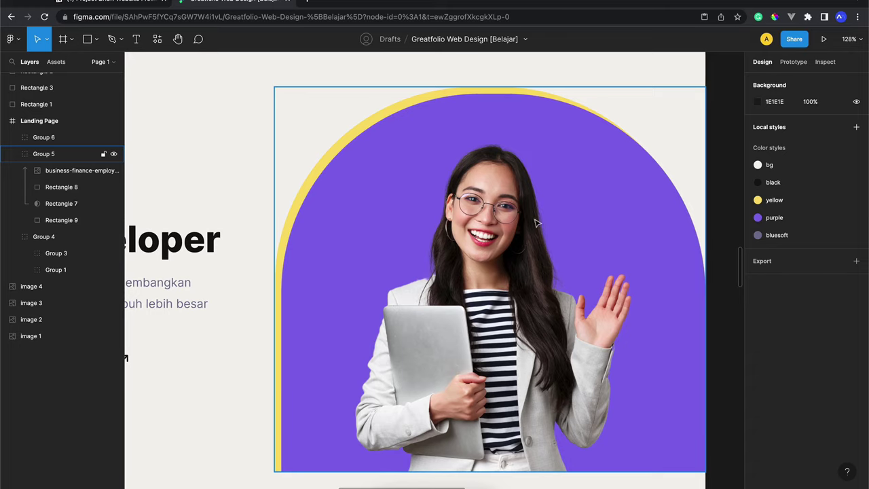
scroll(537, 222, "up", 3)
scroll(537, 222, "up", 1)
scroll(537, 221, "down", 5)
scroll(537, 220, "down", 1)
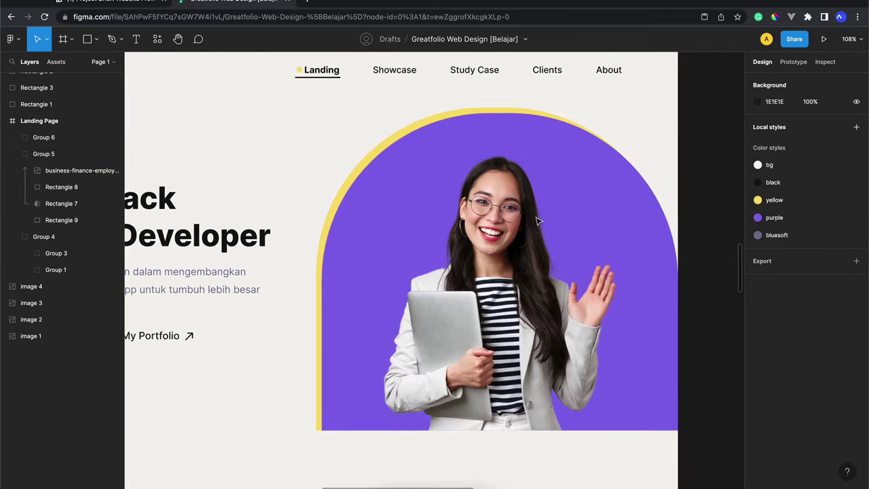
scroll(537, 222, "down", 3)
scroll(544, 197, "down", 1)
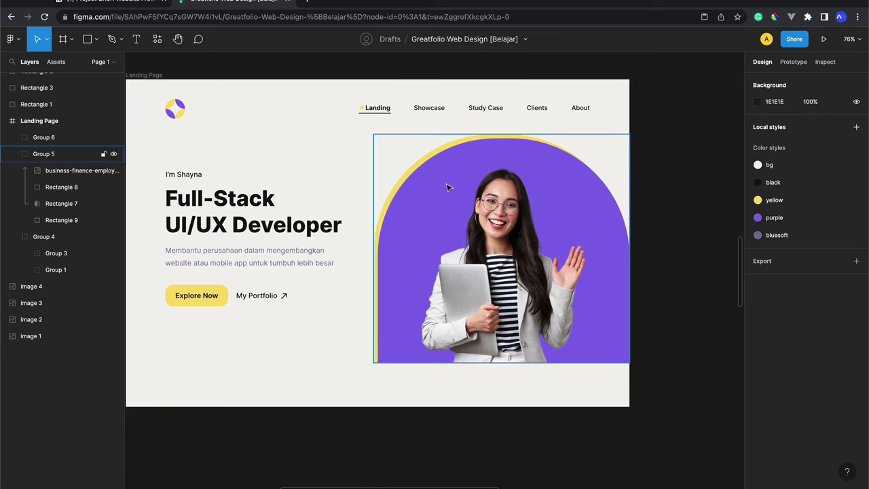
scroll(544, 184, "left", 1)
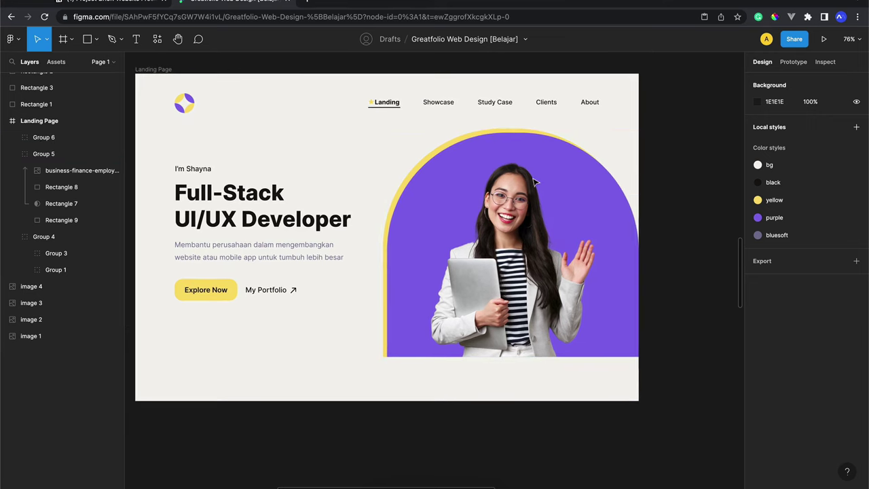
double_click(559, 188)
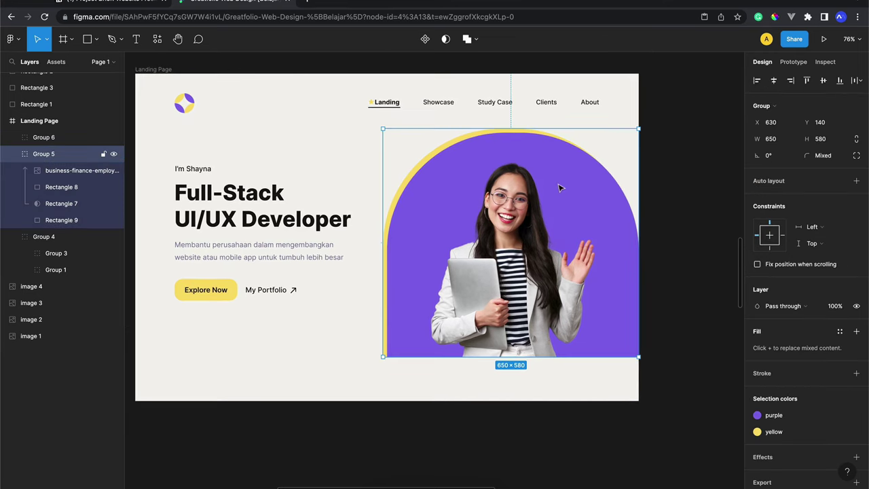
left_click(608, 192)
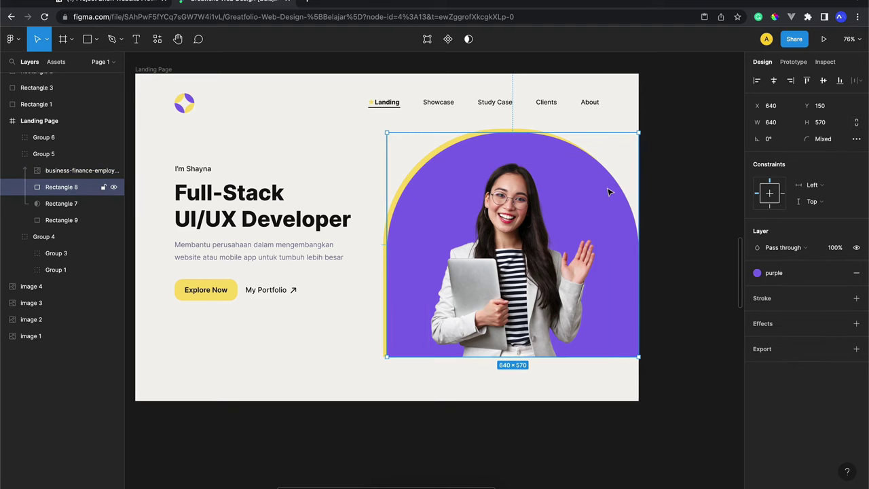
scroll(609, 192, "up", 3, "ctrl")
scroll(609, 192, "up", 2, "ctrl")
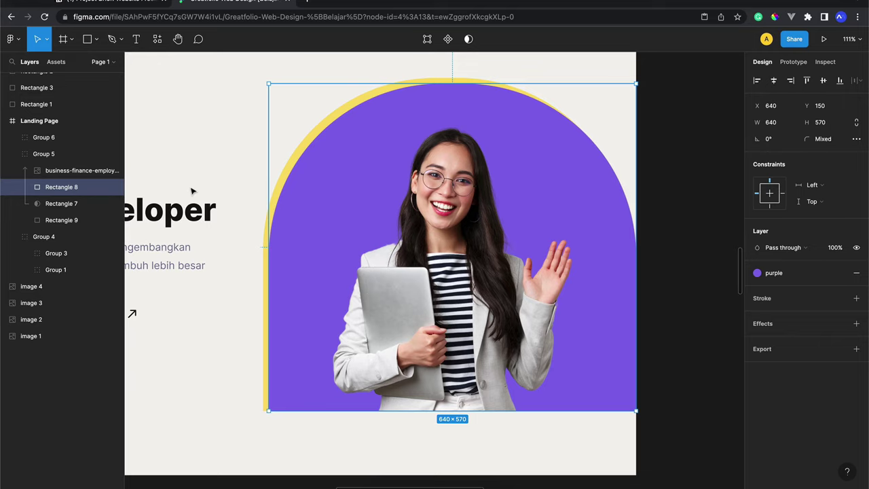
Step: Draw a wavy Pen curve from the arch's left edge to its top right, 560 × 378.5
key("p")
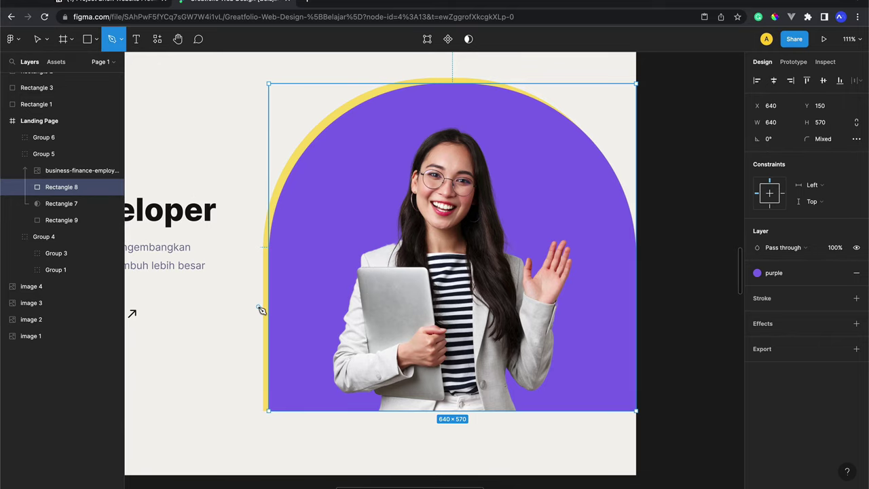
left_click(256, 309)
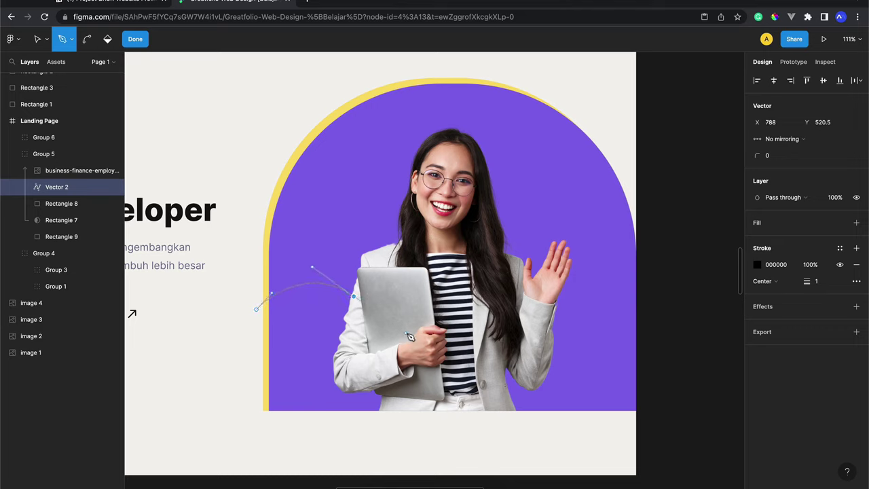
left_click_drag(458, 239, 458, 206)
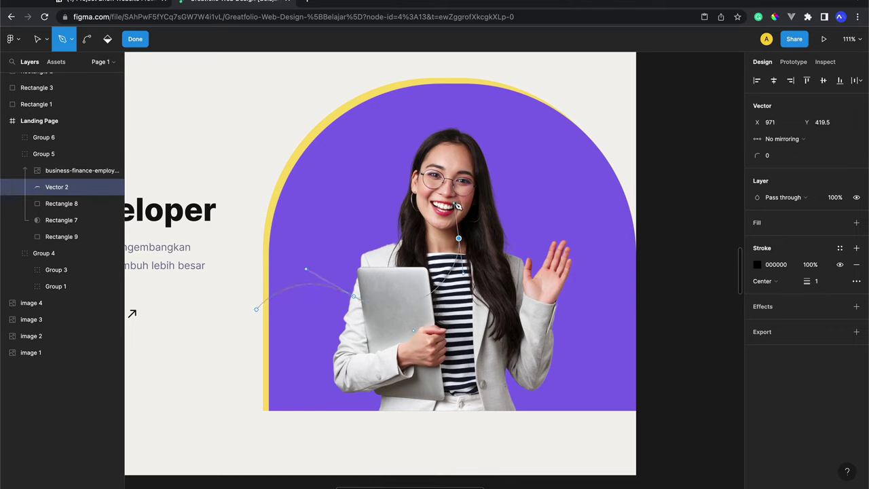
left_click_drag(510, 136, 549, 138)
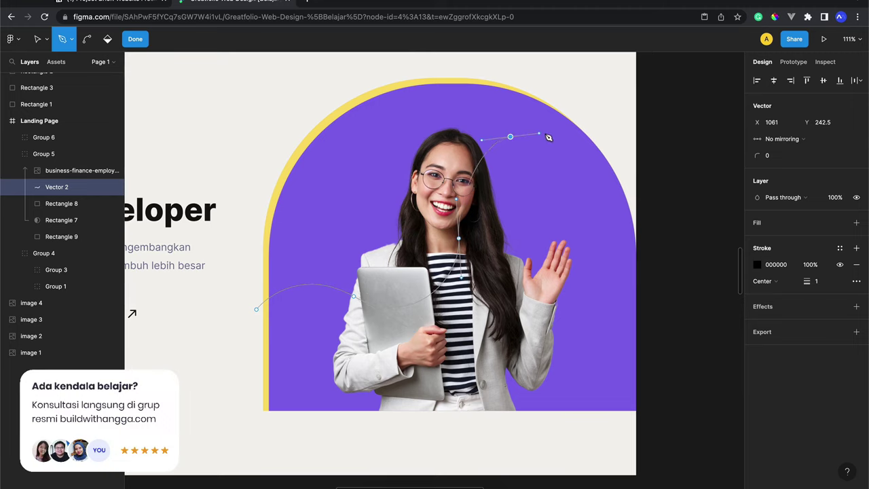
scroll(589, 75, "up", 2)
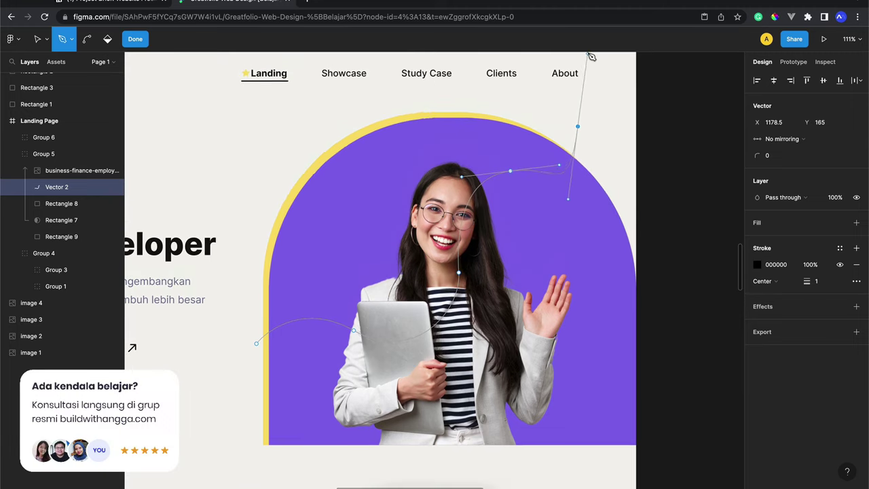
scroll(592, 88, "up", 2)
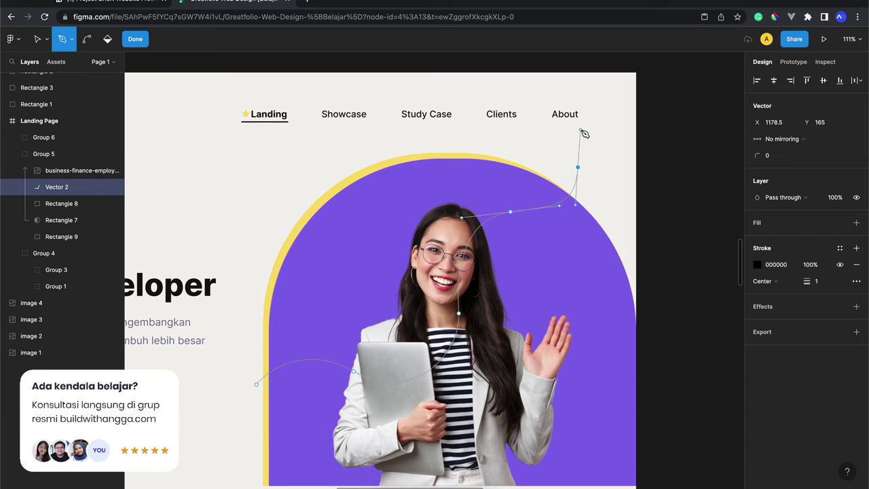
left_click_drag(583, 133, 591, 104)
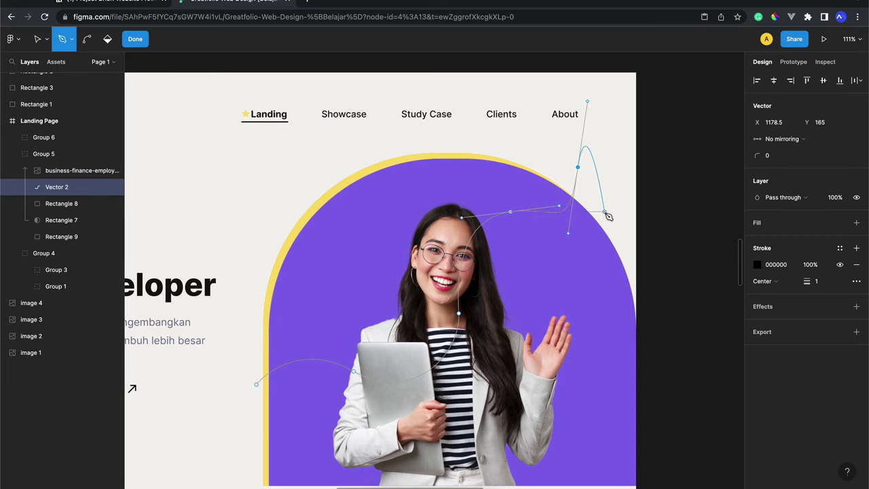
key("Escape")
key("Escape")
scroll(608, 216, "down", 2)
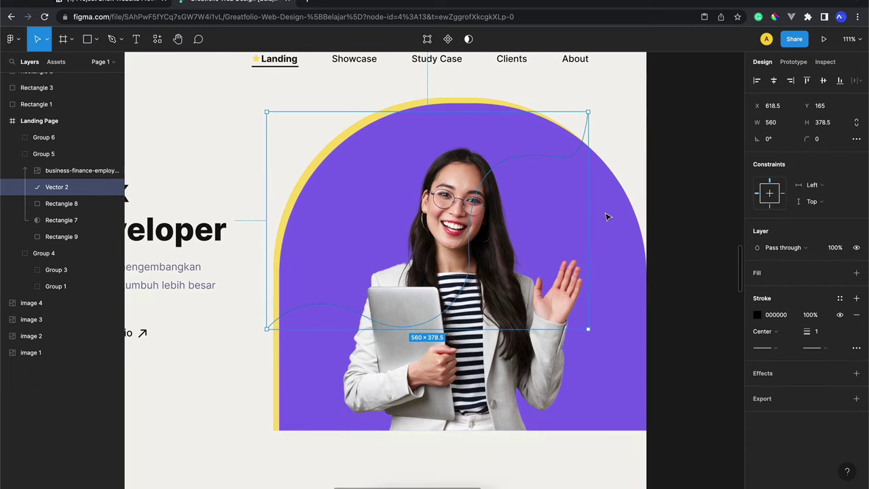
Step: Make 20 px-offset copies of the wavy line (Vector 2–8) and union all seven into one shape
left_click(563, 198)
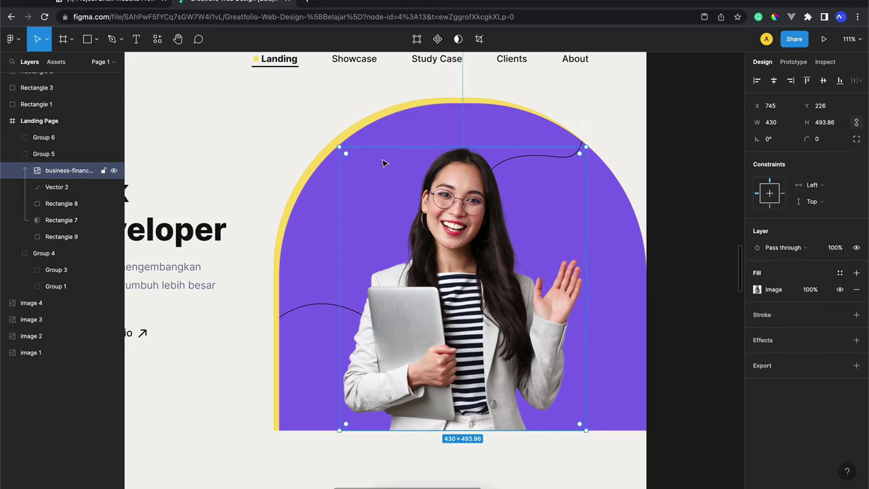
left_click(60, 189)
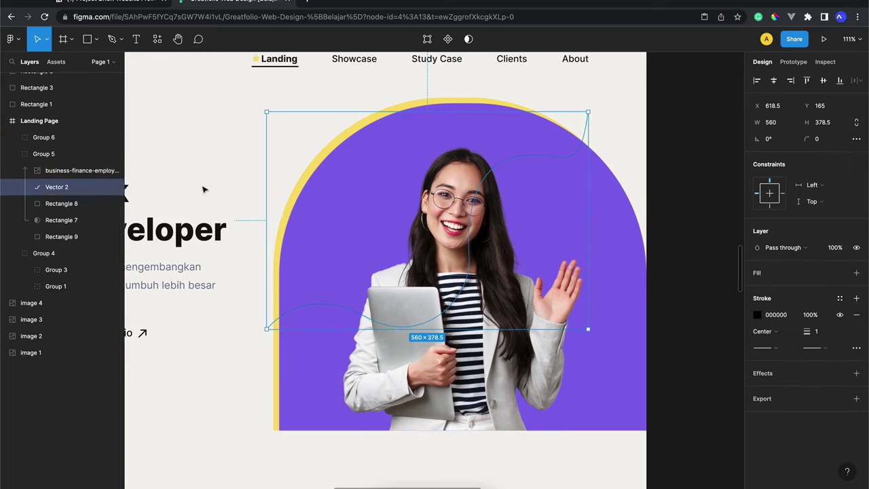
key("ctrl+d")
key("shift+Down")
key("shift+Down")
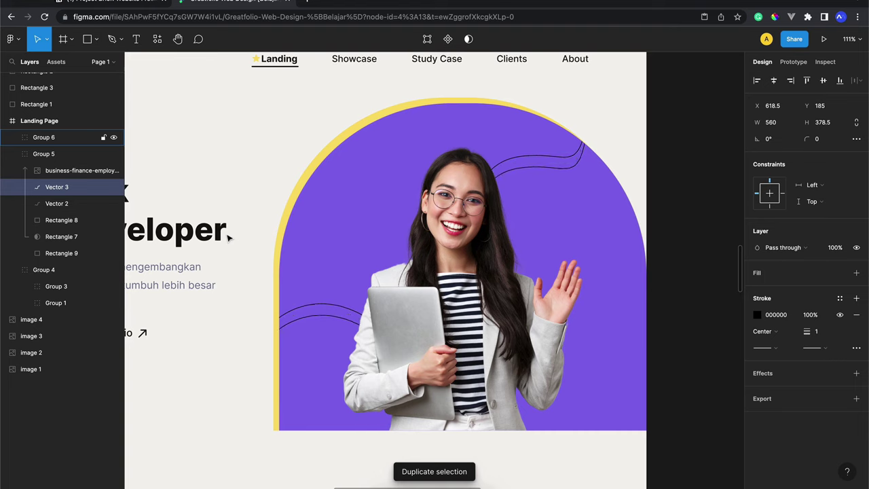
key("ctrl+d")
key("ctrl+d")
key("ctrl+d")
key("ctrl+d")
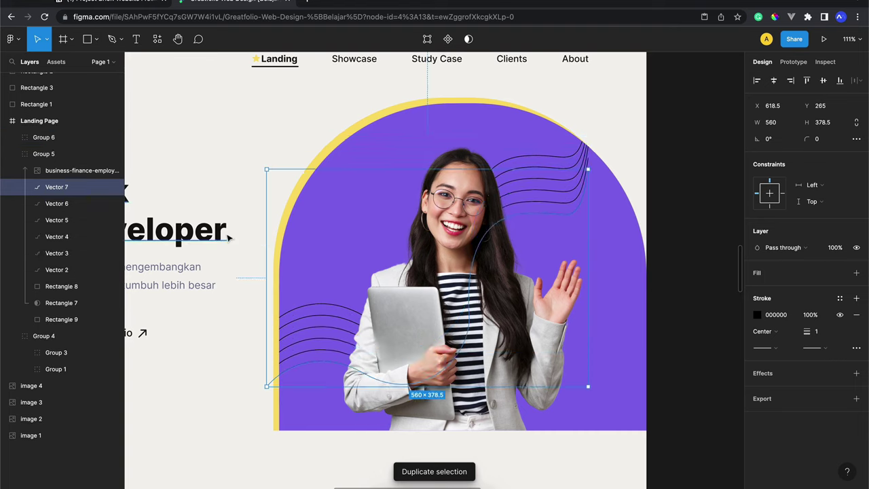
key("ctrl+d")
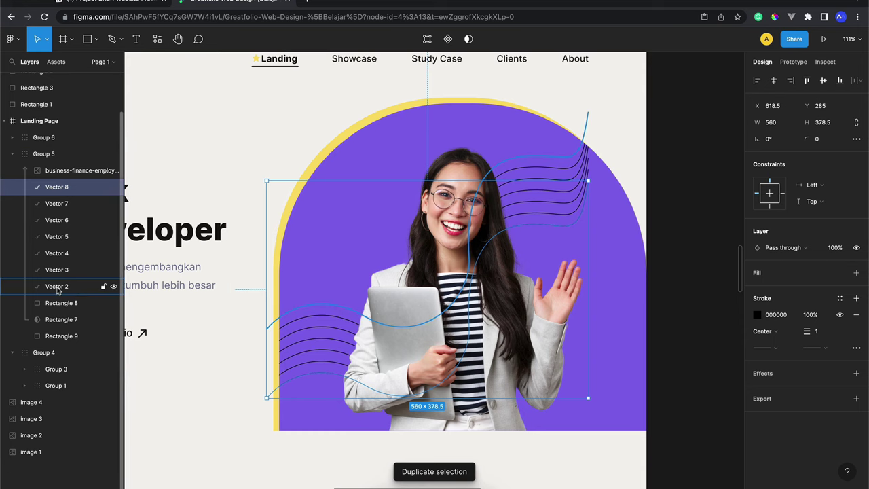
left_click(68, 286, "shift")
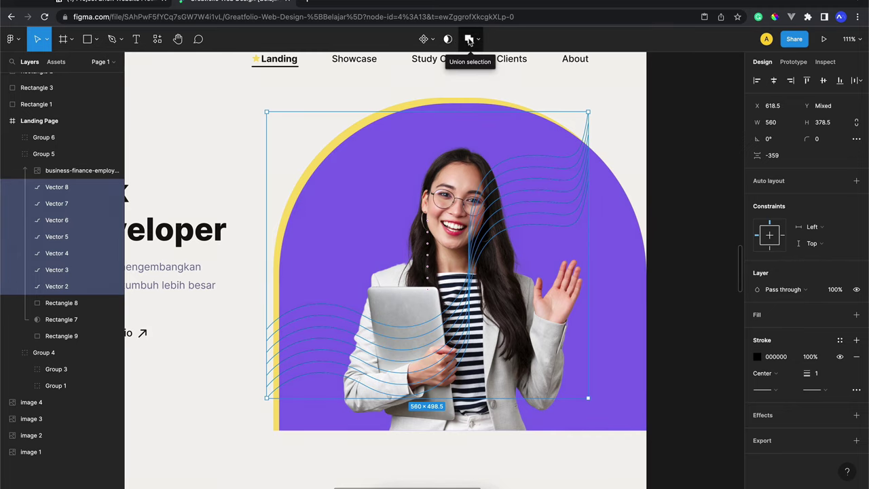
left_click(468, 39)
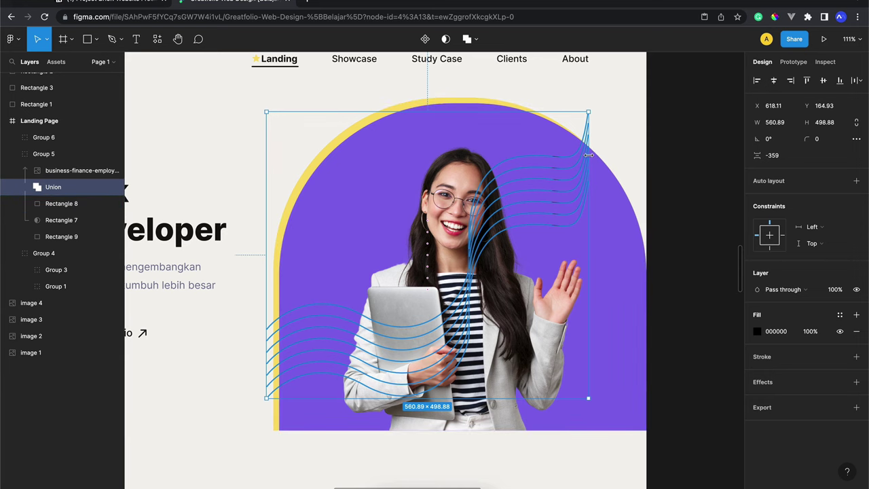
Step: Widen the wave shape, tilt it 8.64° and move it over the arch
left_click_drag(589, 155, 618, 154)
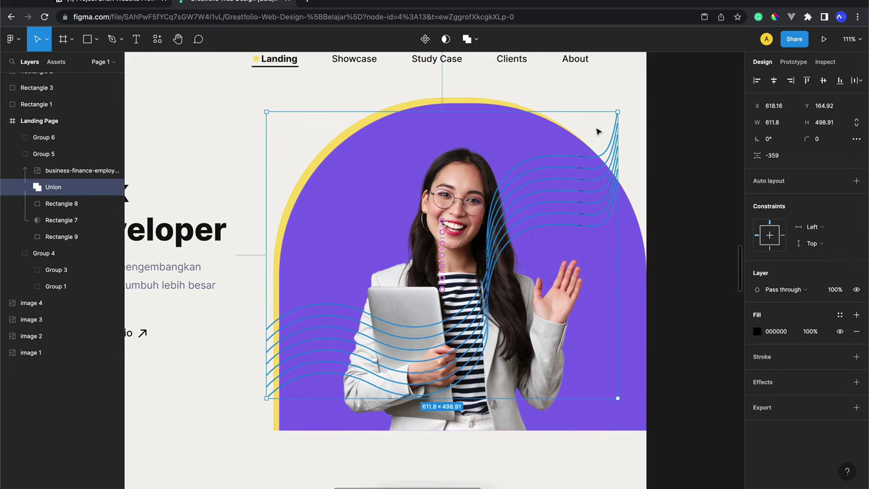
scroll(614, 124, "up", 1)
left_click_drag(624, 120, 596, 99)
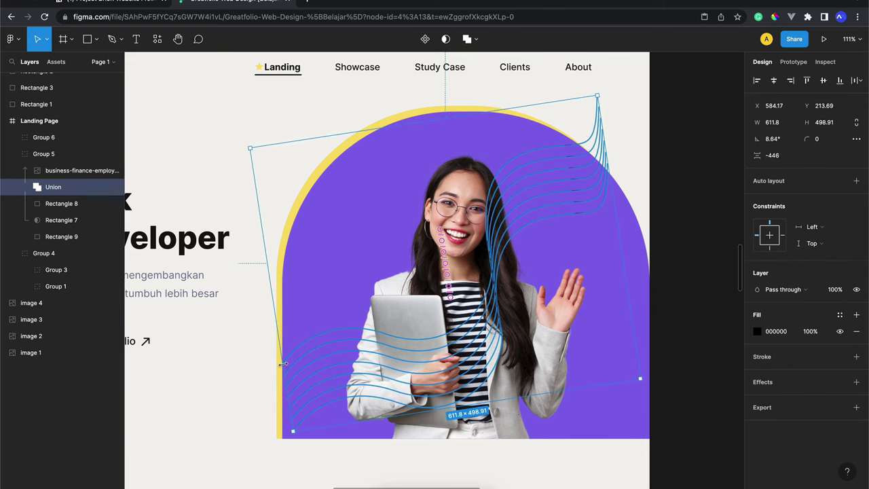
left_click_drag(285, 363, 243, 363)
left_click_drag(444, 274, 524, 217)
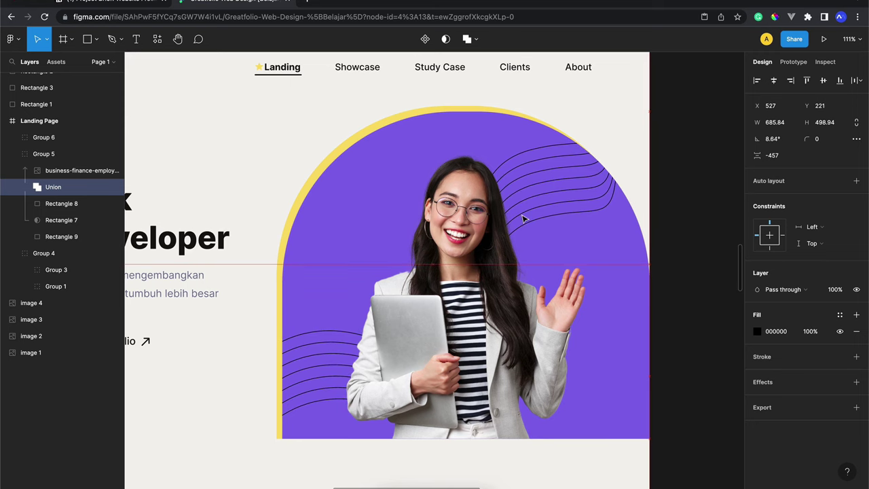
left_click(685, 154)
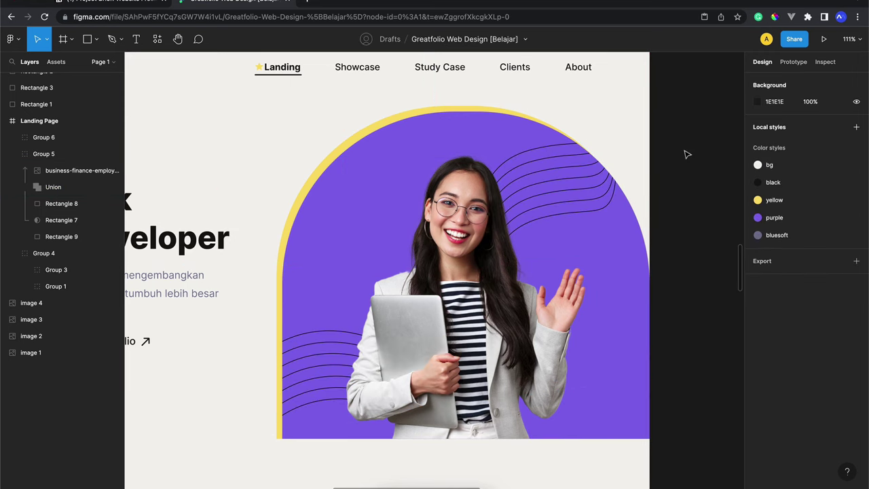
Step: Make the wave shape taller, to 685.85 × 550.49, and reposition it across the arch
double_click(569, 196)
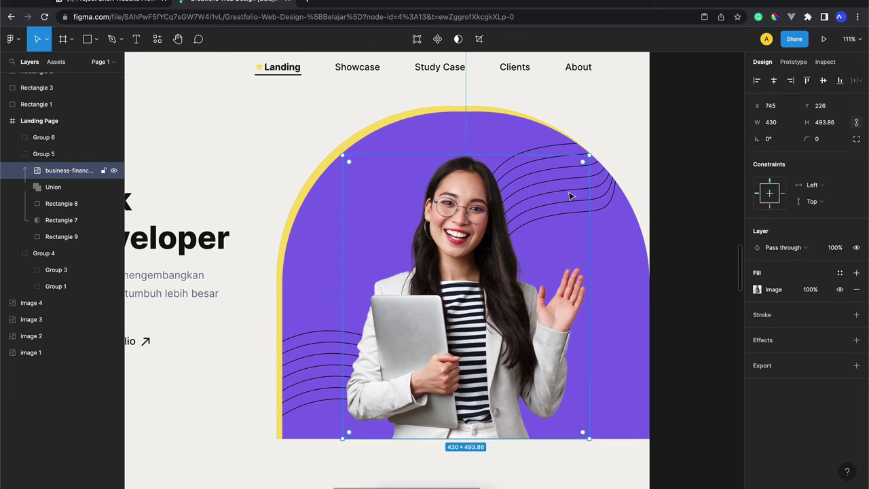
left_click(304, 339)
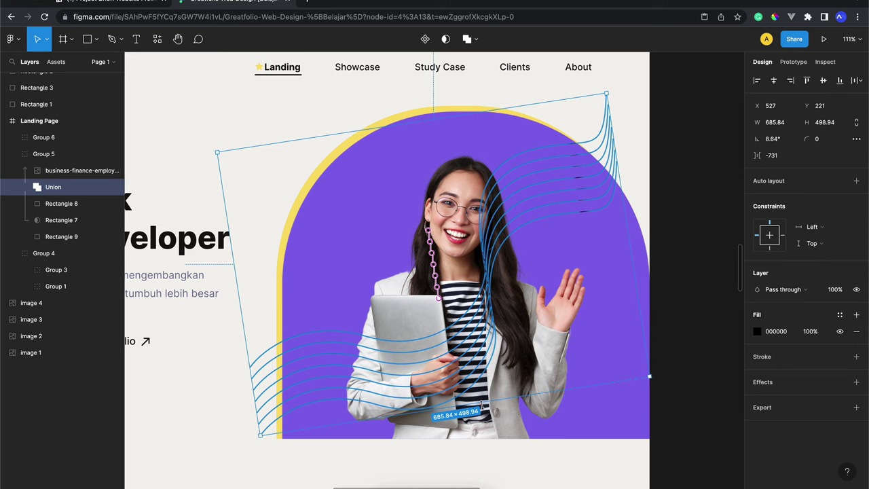
left_click_drag(481, 406, 488, 445)
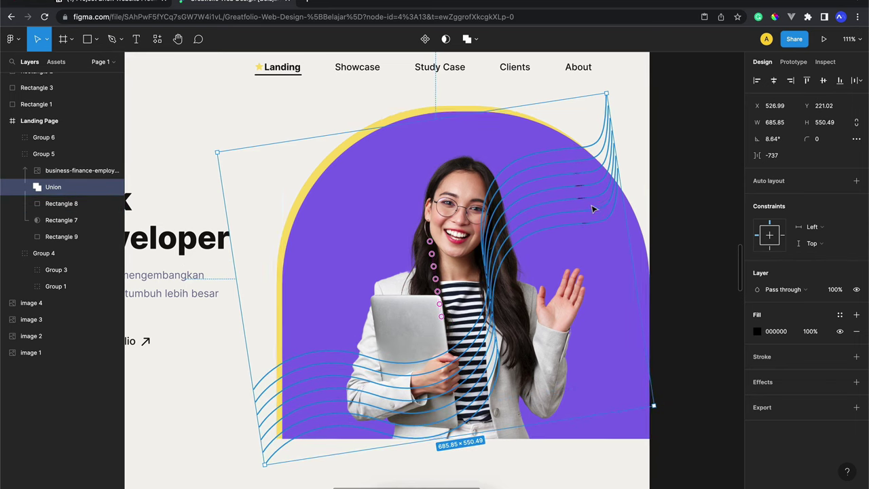
left_click_drag(593, 209, 582, 201)
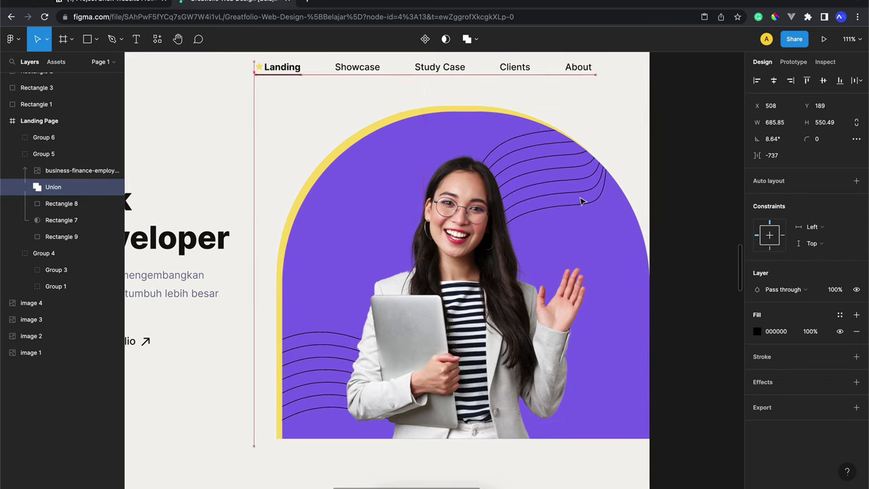
left_click_drag(583, 201, 582, 201)
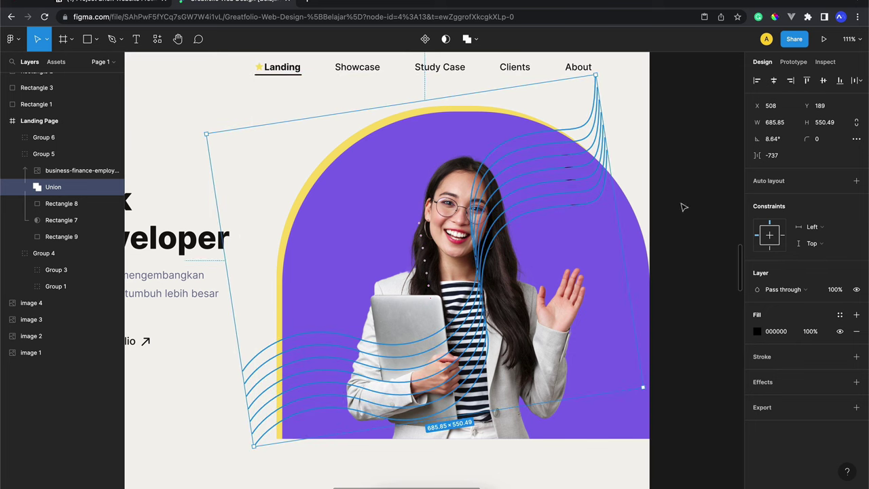
Step: Fill the wavy lines with a lightened version of the arch's purple
left_click(758, 332)
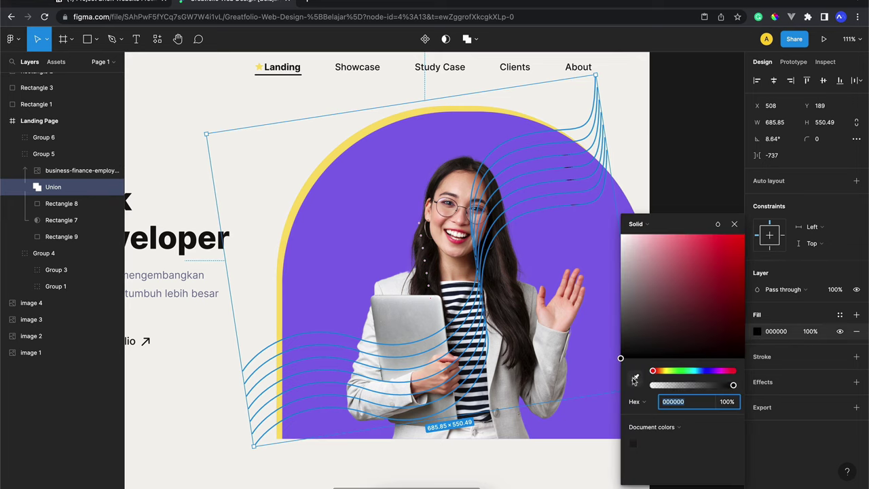
left_click(636, 379)
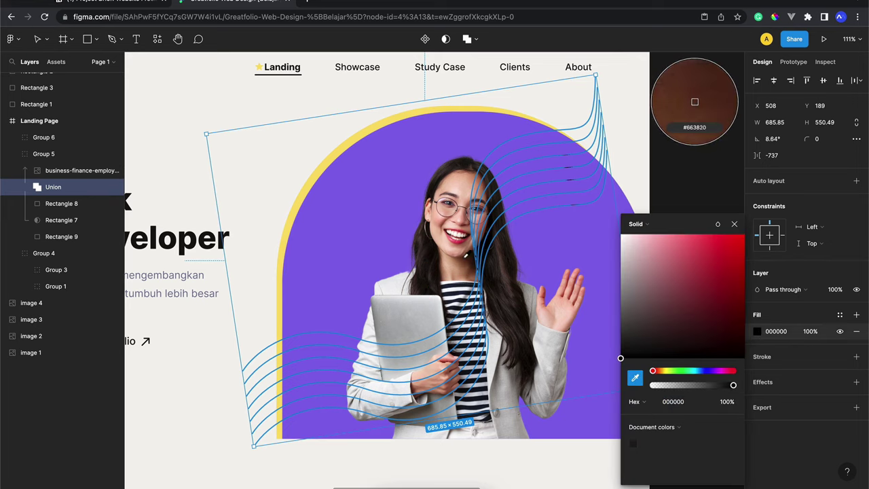
left_click(384, 211)
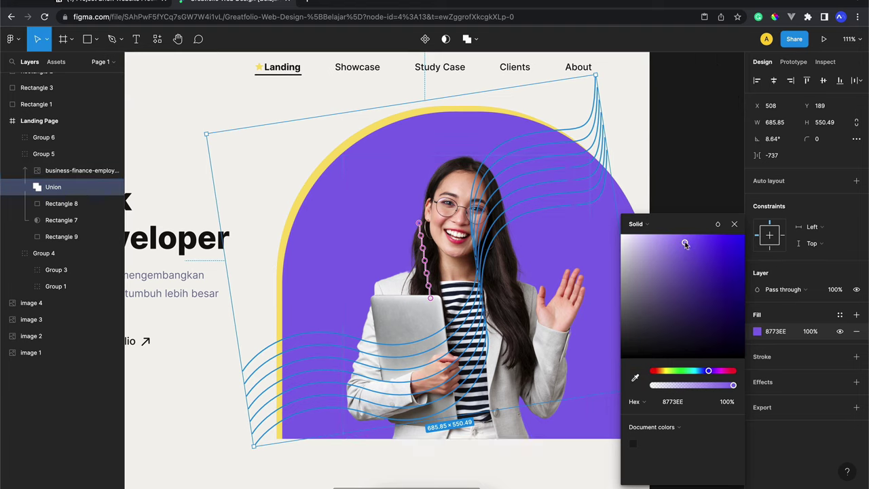
left_click_drag(685, 243, 669, 235)
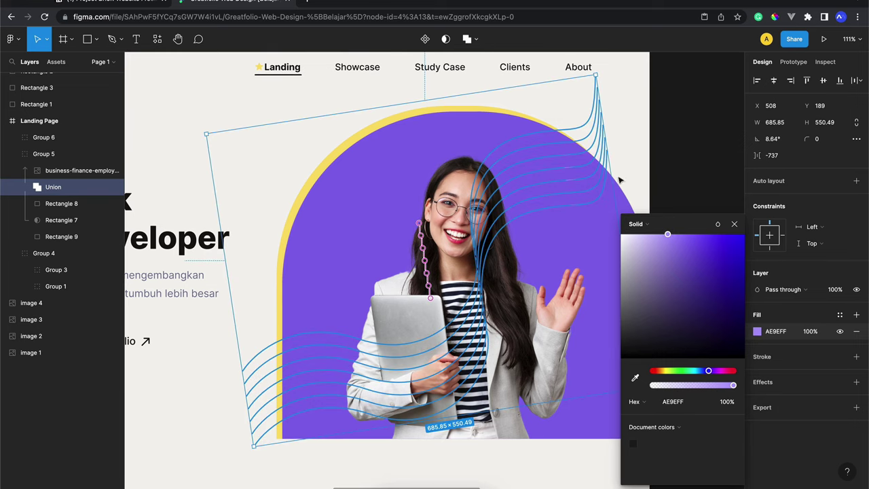
left_click(734, 223)
Step: Save the lines' fill as a new colour style named 'softpurple'
left_click(840, 316)
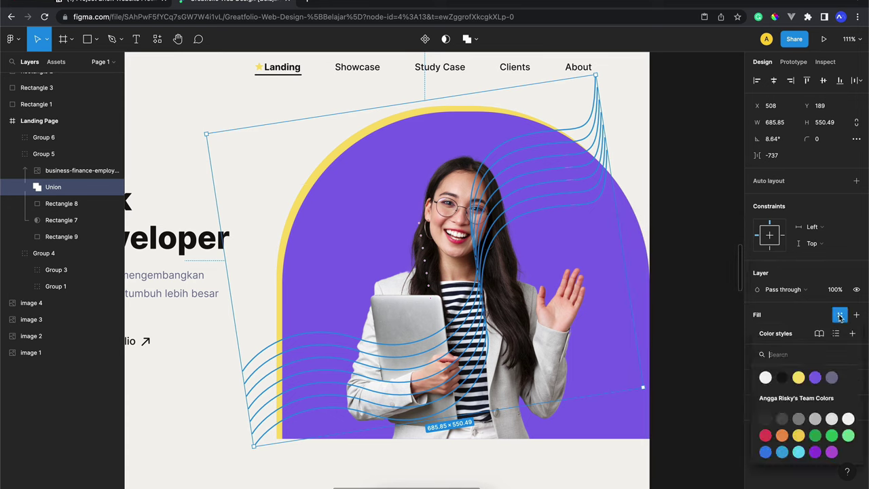
left_click(851, 333)
type("softpu")
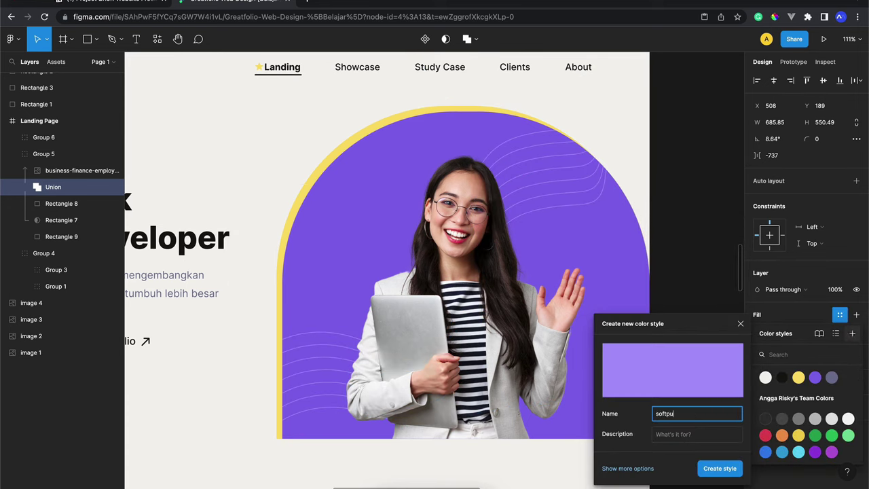
type("rple")
key("Return")
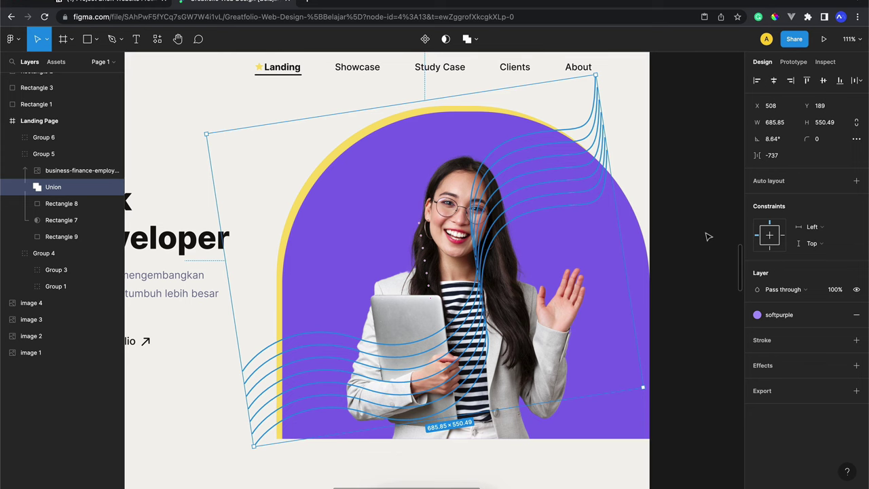
key("Escape")
scroll(706, 236, "left", 3)
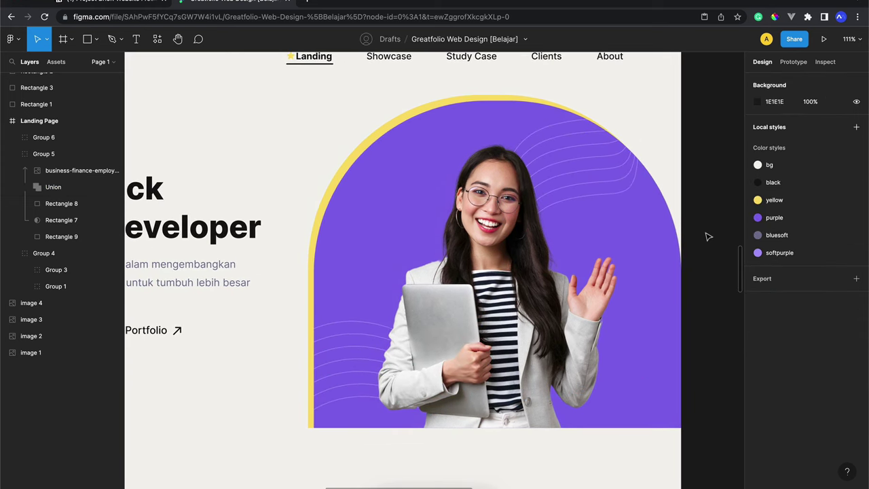
Step: Select the wave shape, rotate it to about 124° and move it over the arch
scroll(706, 236, "left", 3)
scroll(707, 237, "up", 2)
scroll(706, 237, "down", 3)
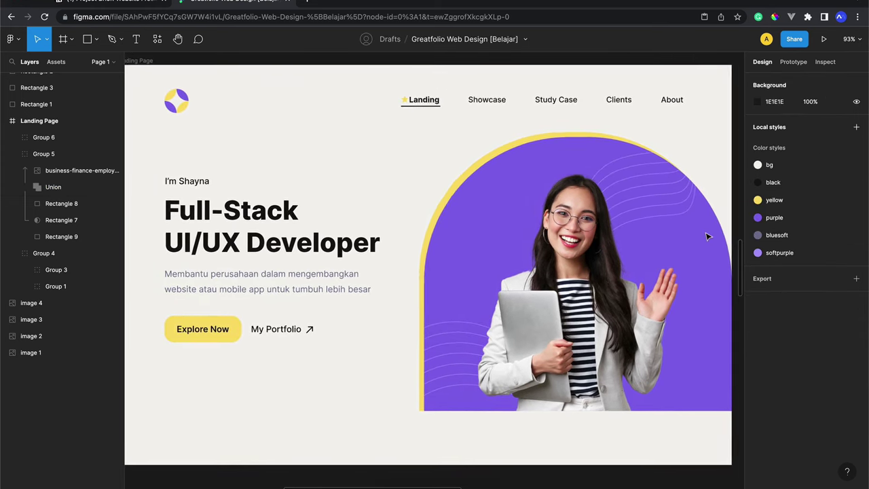
scroll(706, 237, "down", 2)
scroll(706, 237, "up", 2)
scroll(706, 236, "up", 3)
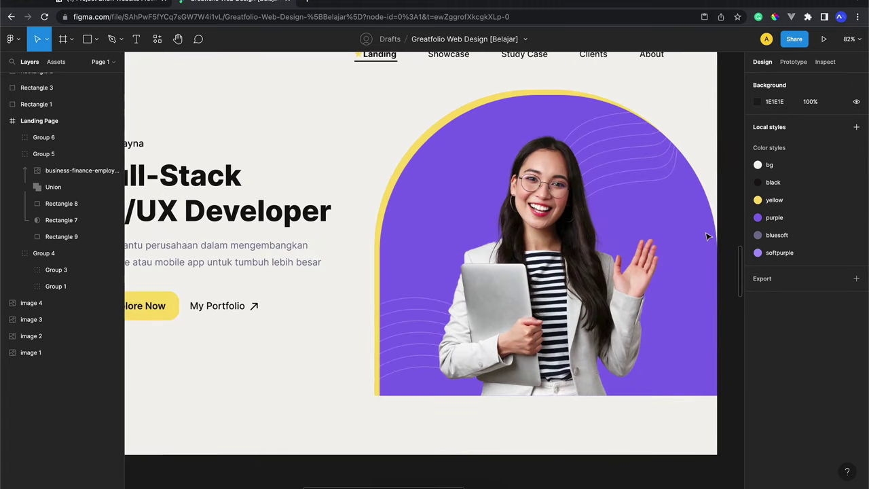
scroll(707, 236, "up", 2)
scroll(654, 188, "up", 1)
double_click(647, 186)
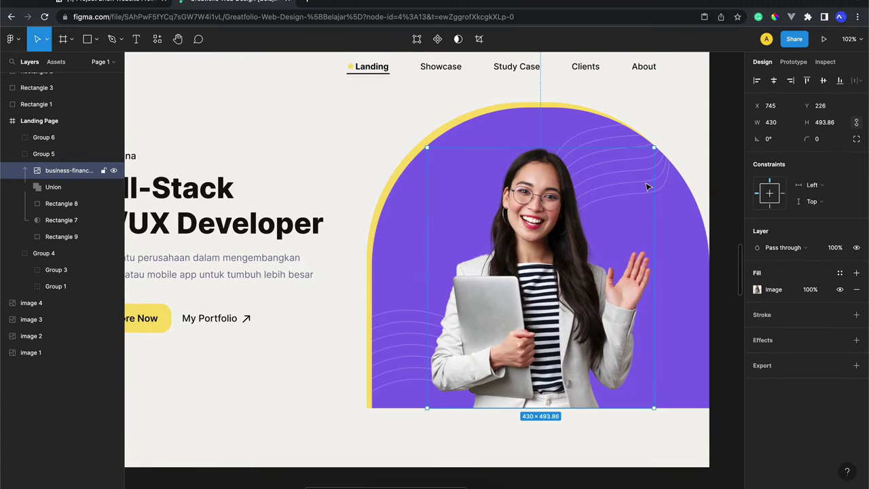
left_click(664, 181)
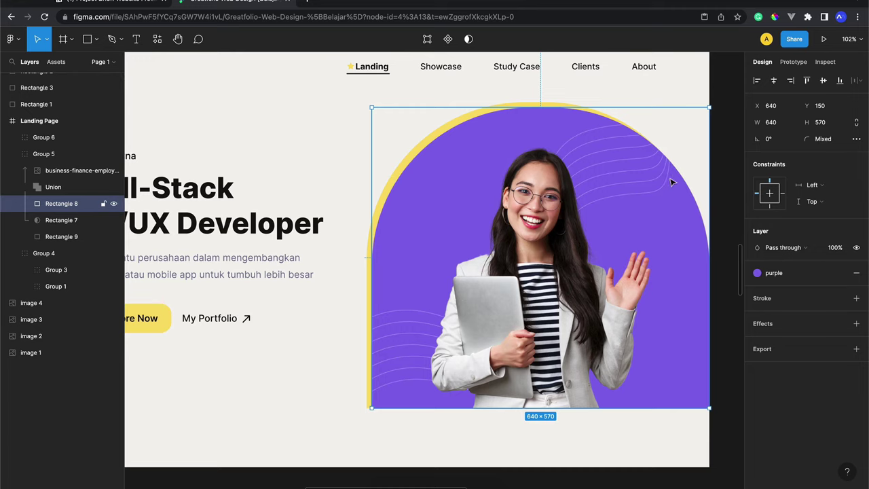
left_click(667, 182)
scroll(666, 182, "down", 3)
scroll(667, 182, "down", 3)
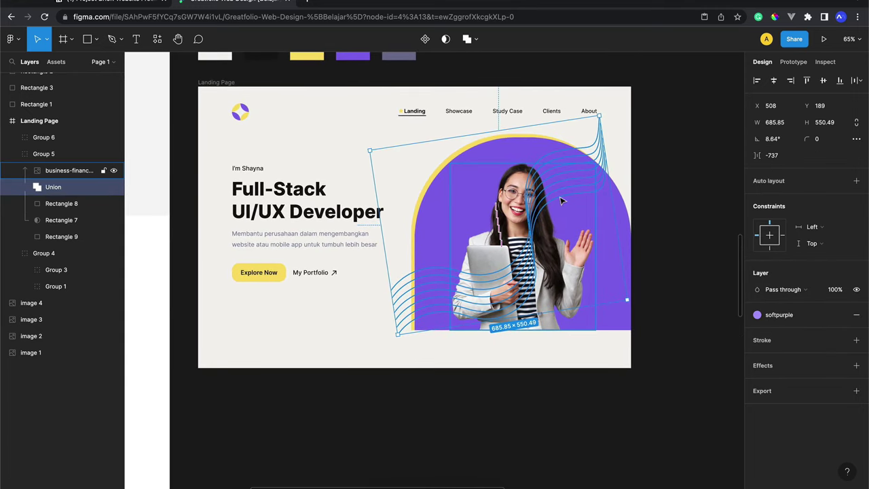
scroll(561, 201, "up", 3)
scroll(561, 200, "down", 2)
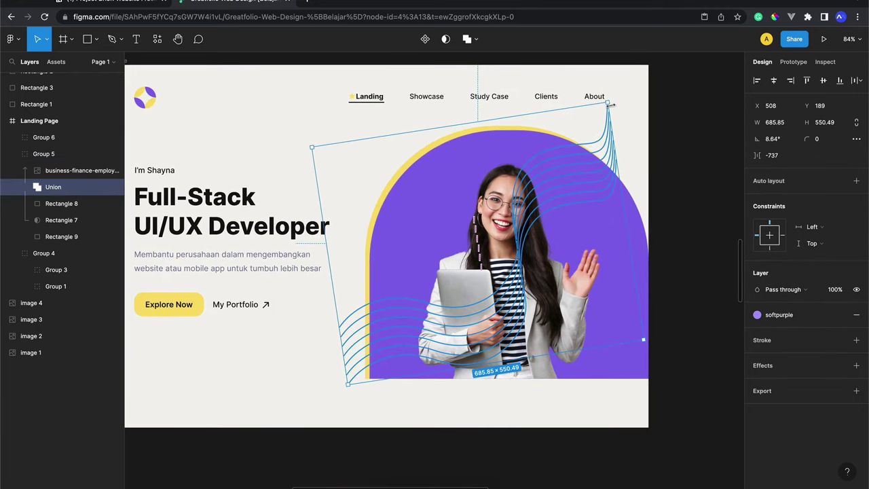
left_click_drag(610, 101, 323, 195)
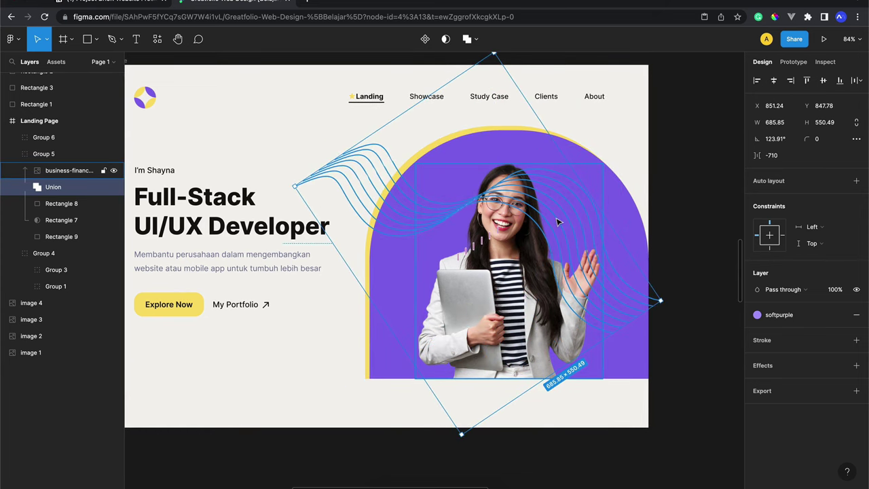
left_click_drag(557, 221, 582, 250)
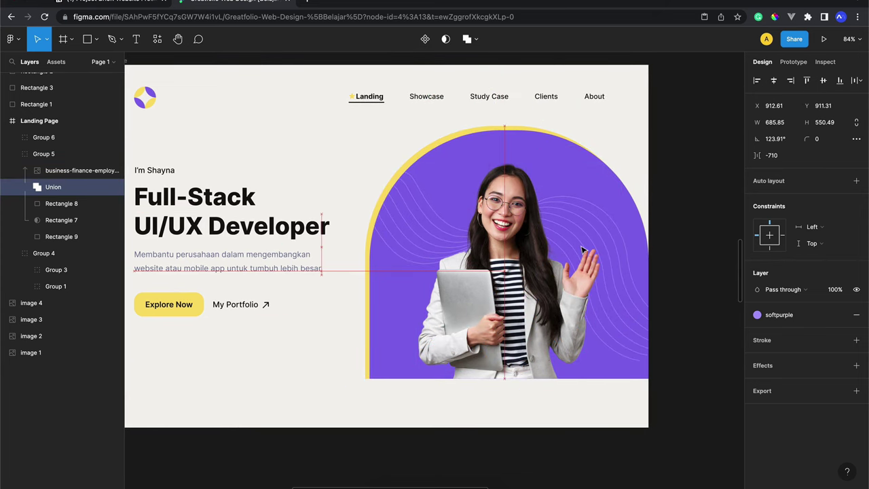
Step: Enlarge the waves to about 755 wide, rotate to roughly 130° and shift them down across the arch
scroll(582, 250, "up", 3)
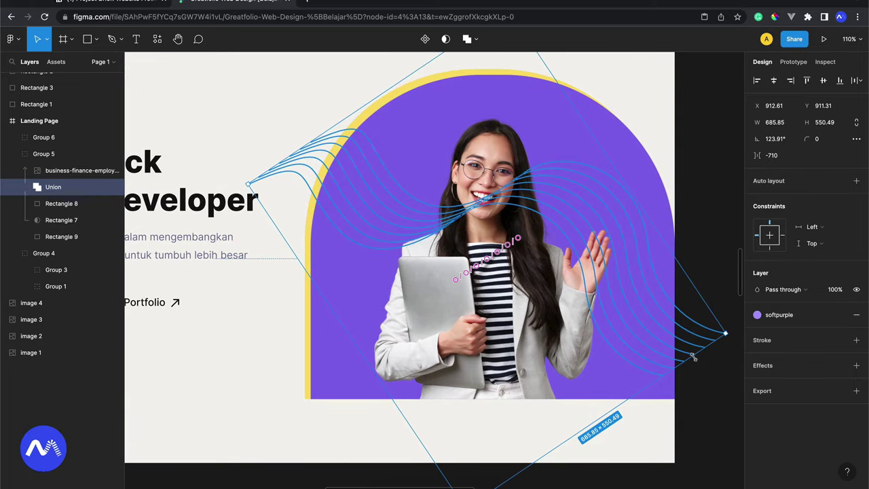
mouse_move(694, 358)
left_mouse_down()
mouse_move(710, 360)
mouse_move(702, 332)
left_mouse_up()
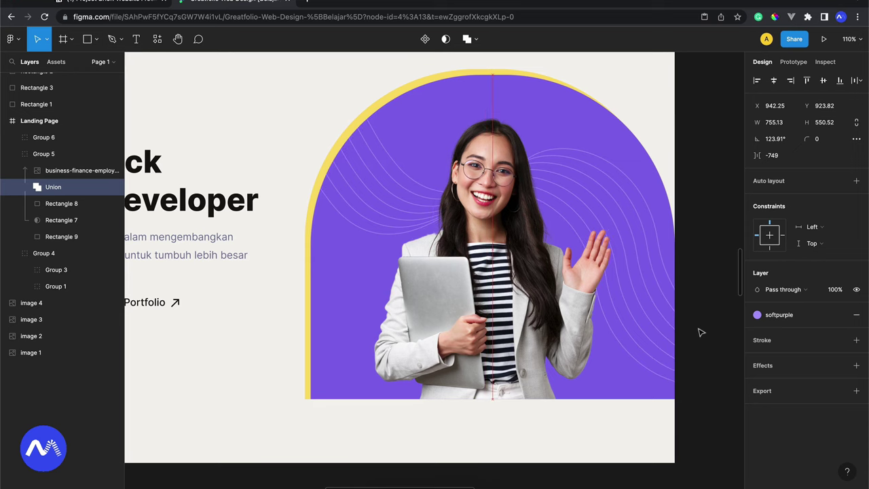
left_click_drag(701, 333, 700, 329)
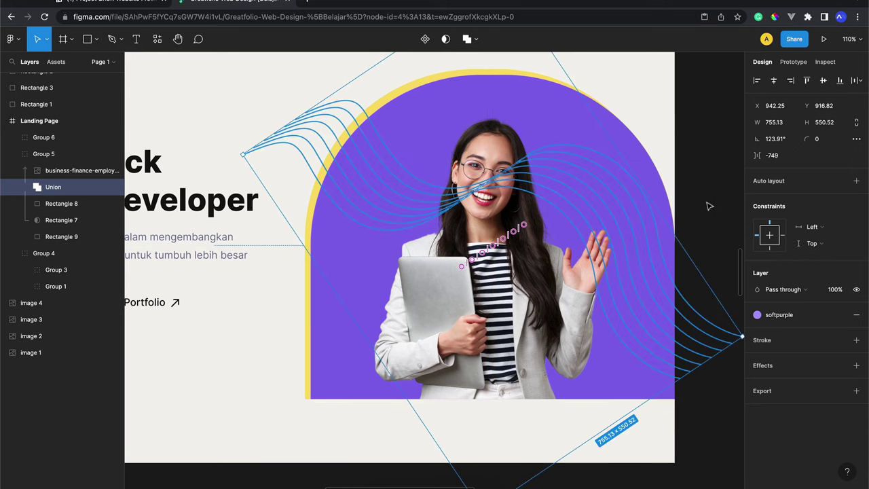
scroll(709, 205, "down", 3)
scroll(710, 204, "down", 2)
left_click_drag(509, 70, 483, 69)
left_click_drag(666, 325, 667, 350)
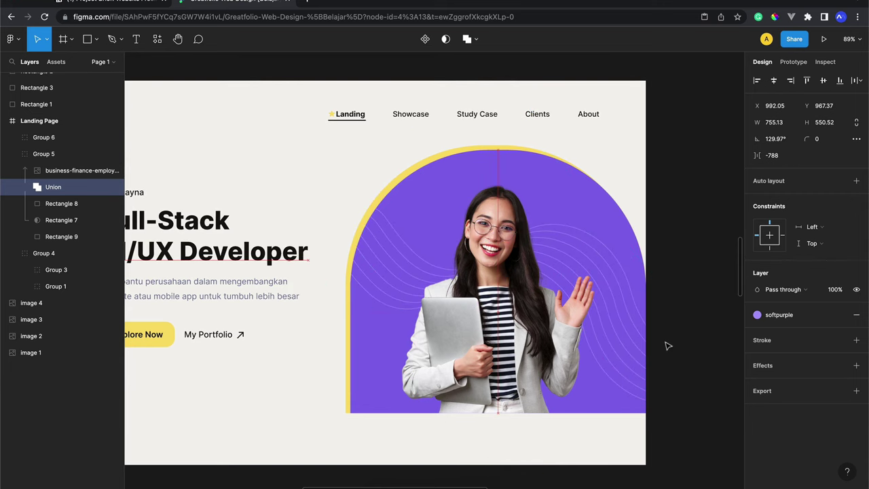
left_click(662, 218)
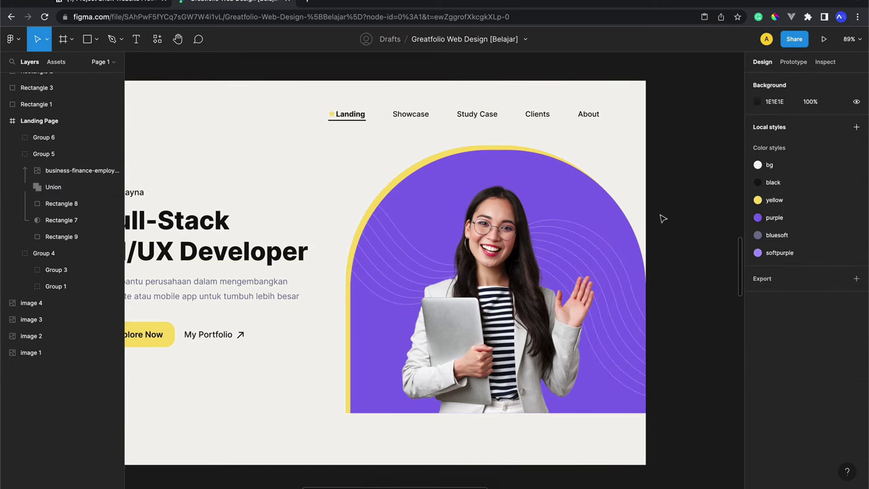
scroll(664, 219, "up", 4)
scroll(664, 219, "down", 5)
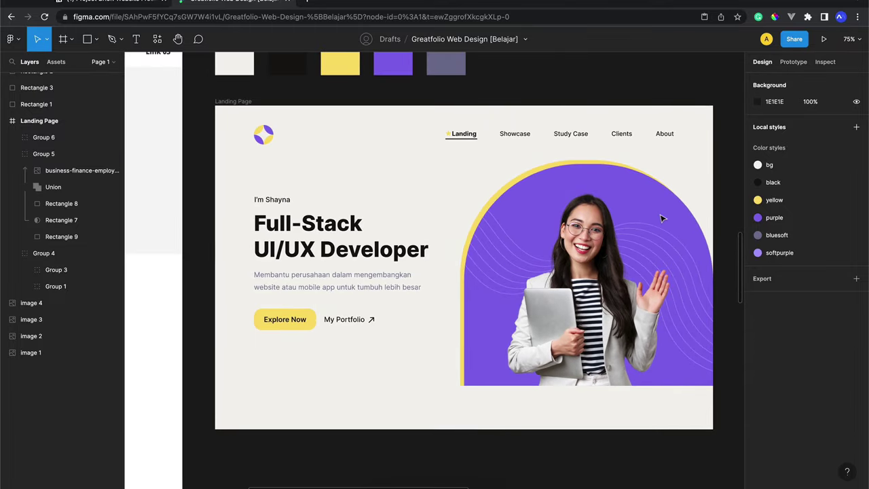
Step: Select the finished hero image group
left_click(662, 217)
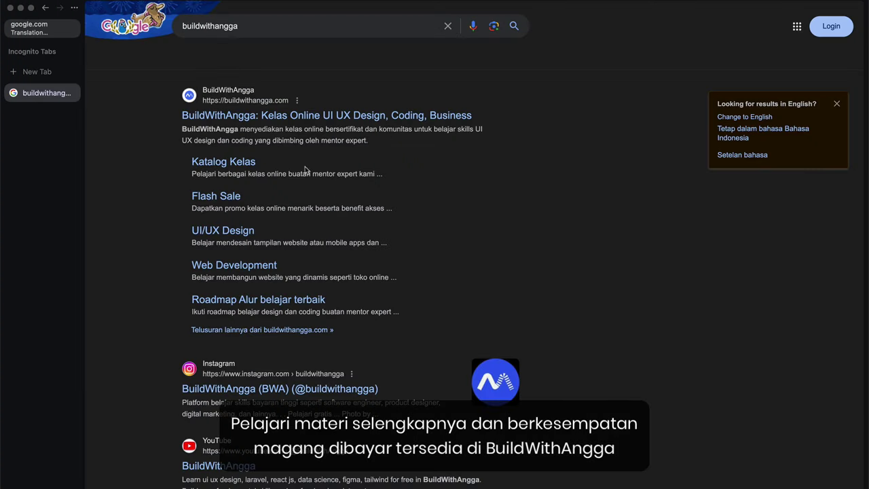
Step: Search BuildWithAngga for 'ui ux portfolio' and open the UI/UX Designer Website Portfolio course
left_click(311, 117)
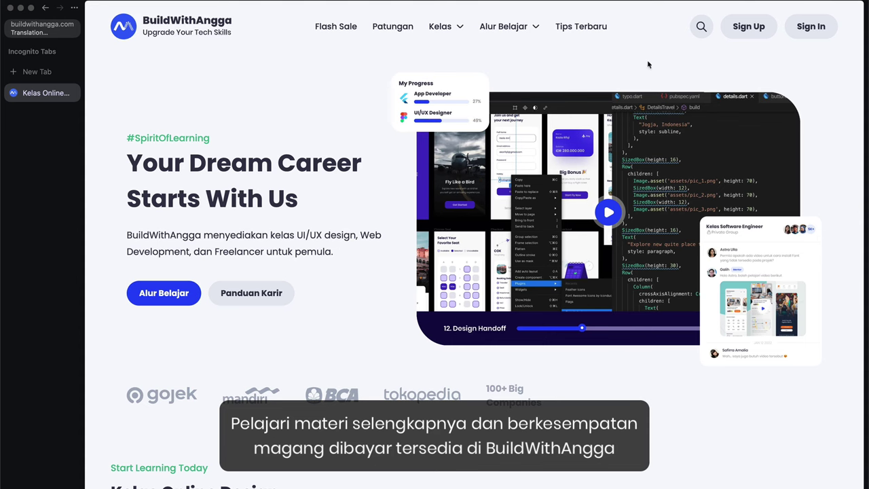
left_click(702, 27)
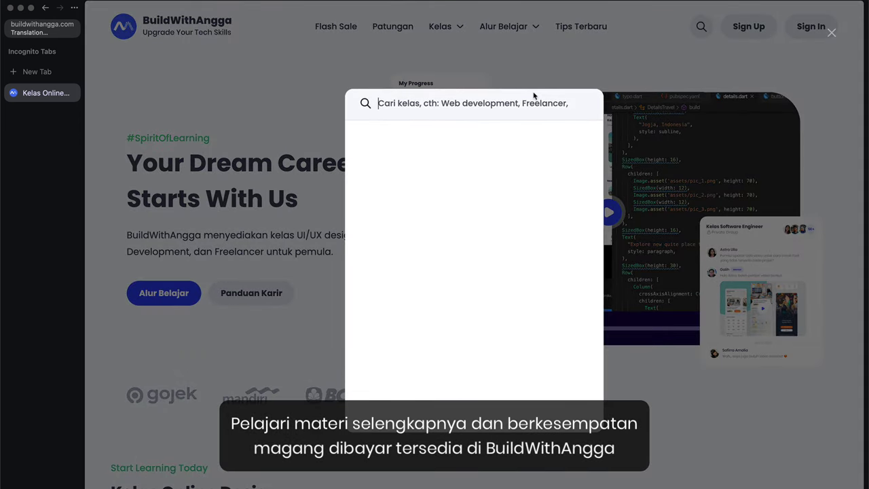
type("ui ux portfol")
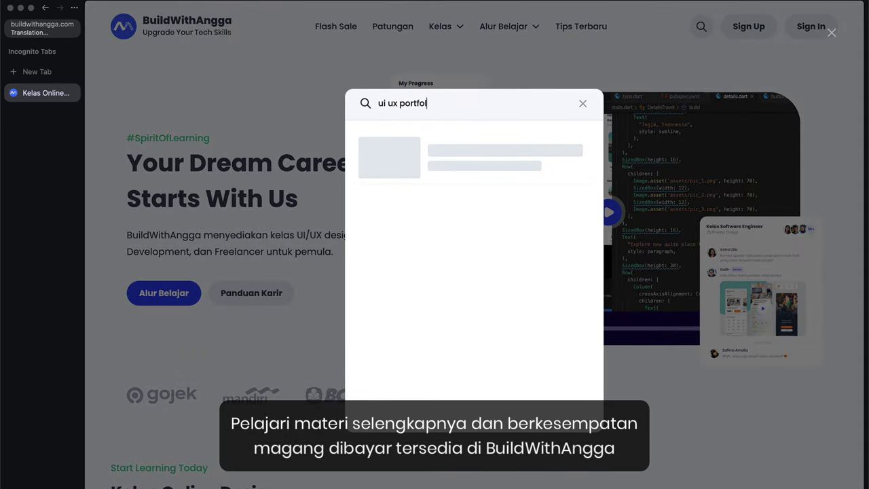
type("io")
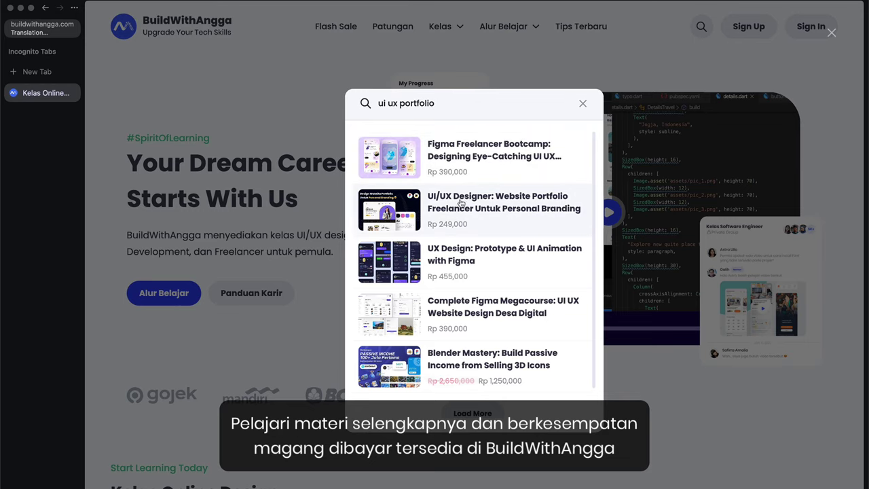
left_click(492, 206)
left_click_drag(448, 111, 598, 186)
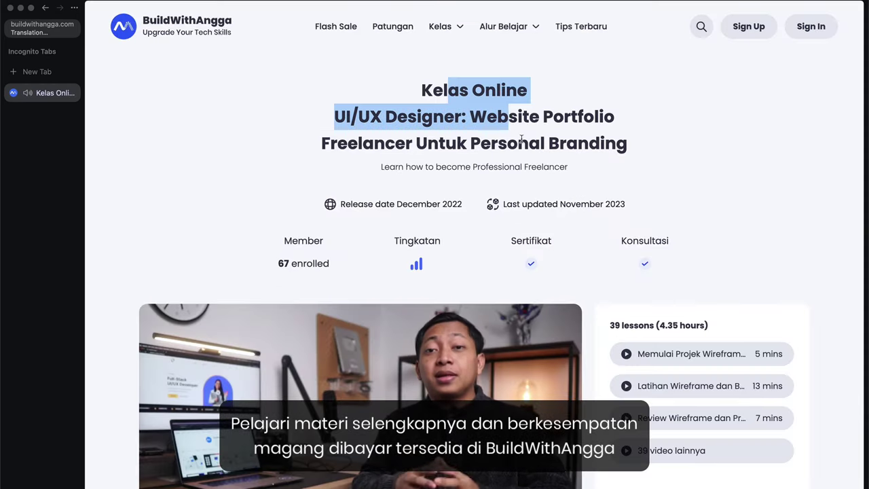
Step: Expand the Working On Project, Warming Up and Details Project lessons, then scroll to the Rp 249,000 price
scroll(588, 194, "down", 4)
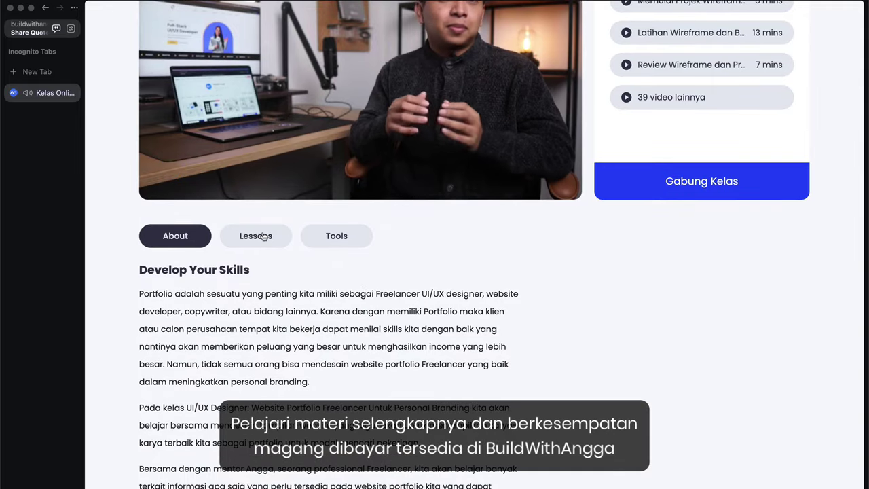
left_click(264, 235)
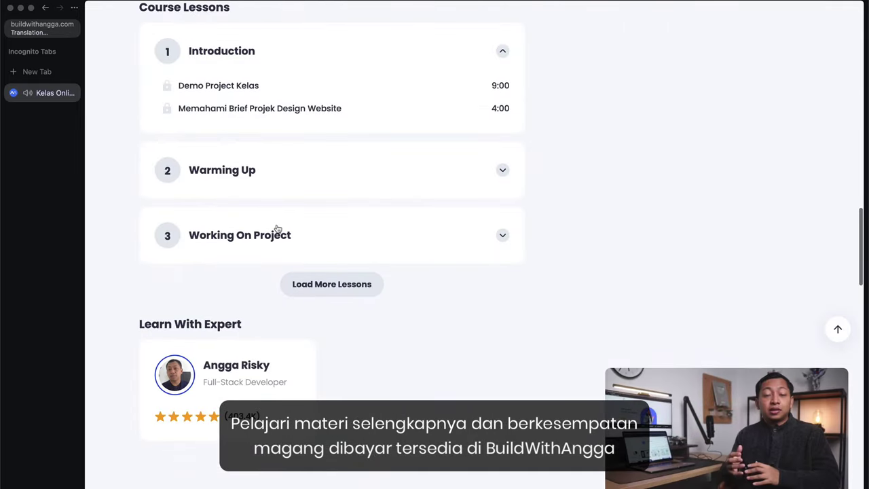
left_click(277, 228)
left_click(283, 157)
scroll(292, 250, "down", 1)
scroll(293, 250, "down", 2)
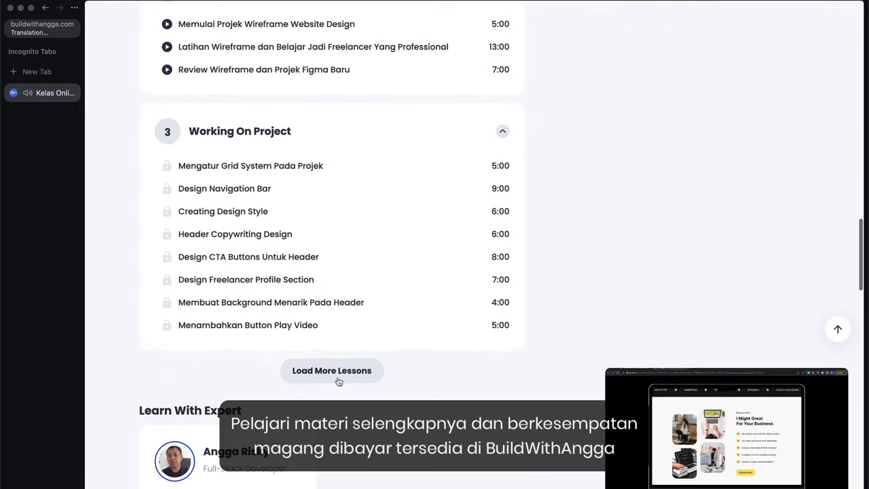
scroll(341, 377, "down", 5)
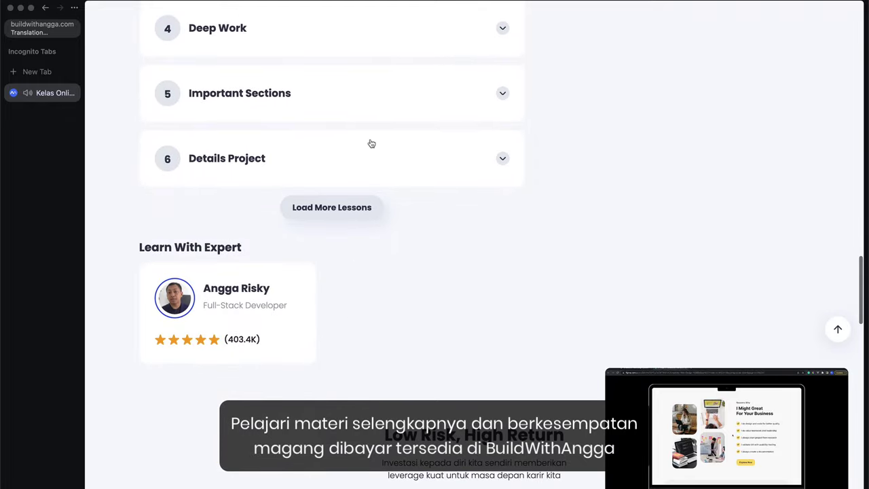
left_click(371, 142)
scroll(374, 93, "down", 1)
scroll(375, 94, "down", 2)
scroll(487, 258, "down", 8)
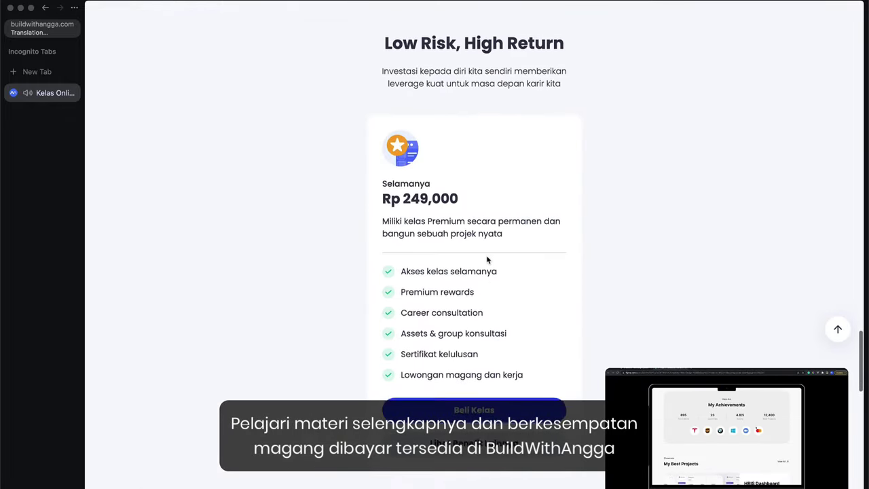
left_click_drag(353, 118, 340, 237)
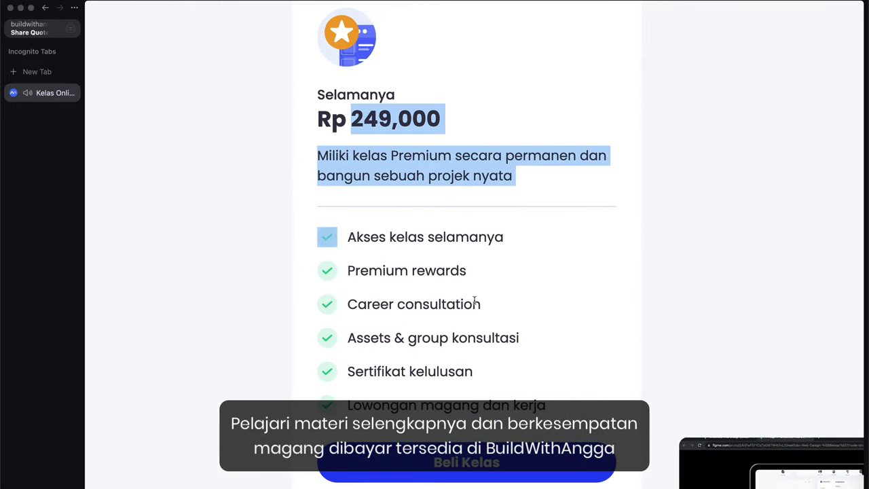
scroll(485, 362, "down", 2)
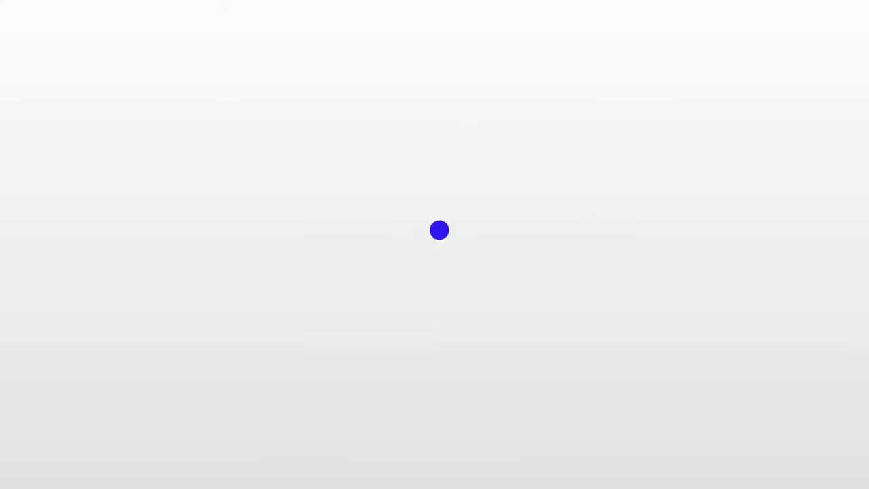